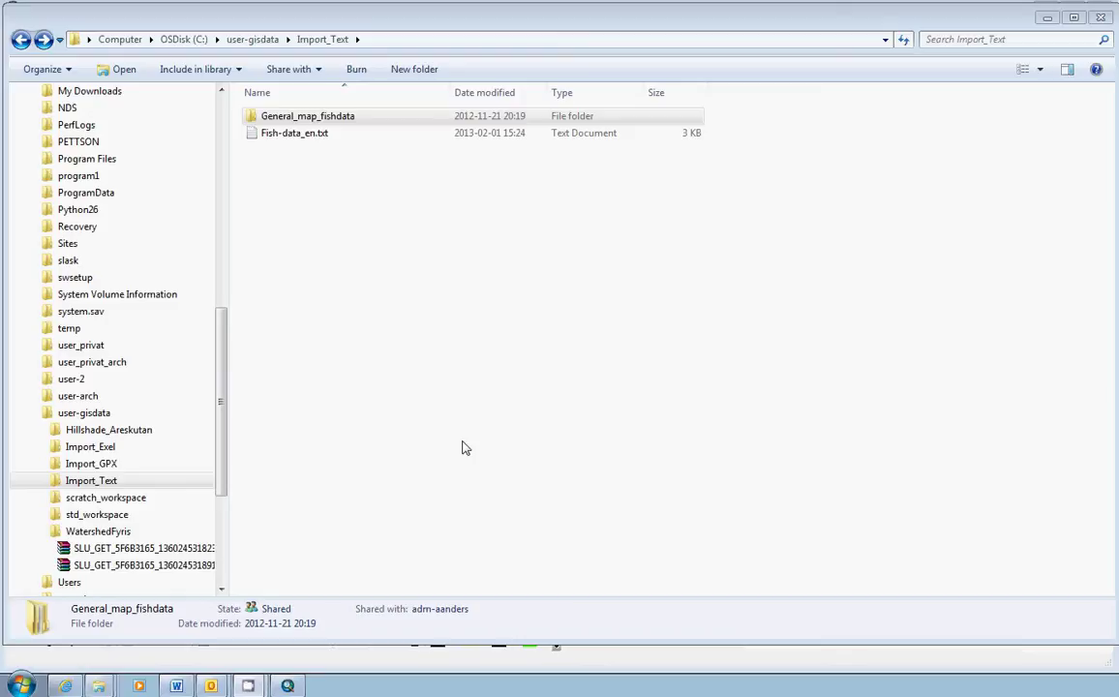
Browse General_map_fishdata and ClipResult, then return to Import_Text and select Fish-data_en.txt.
click(295, 117)
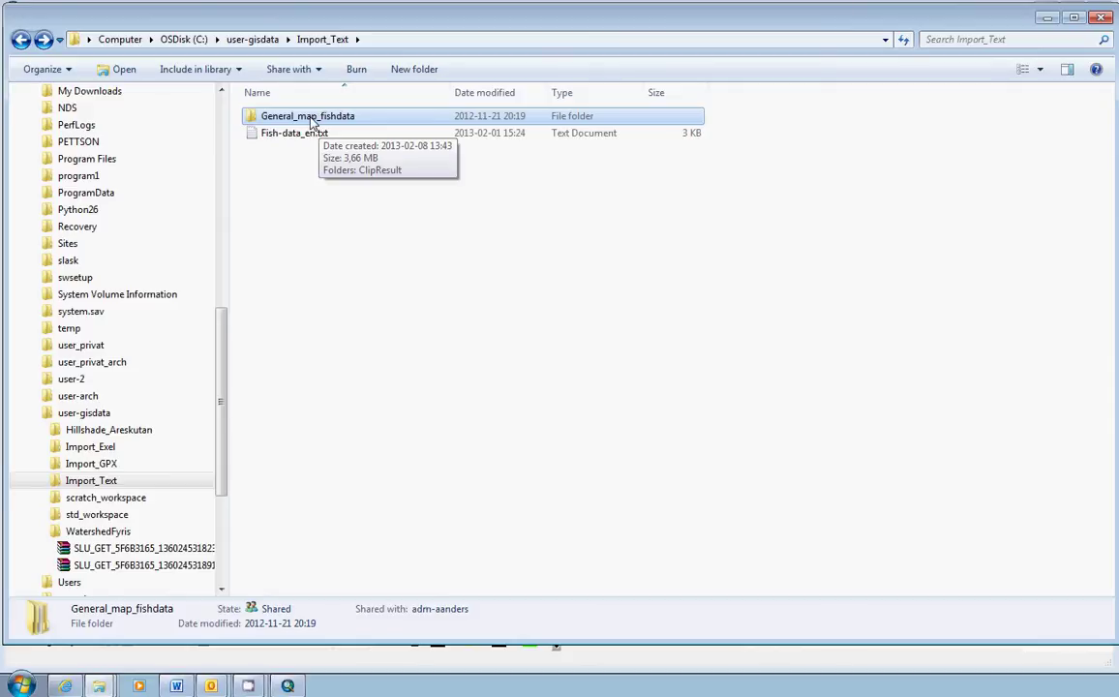
double_click(283, 115)
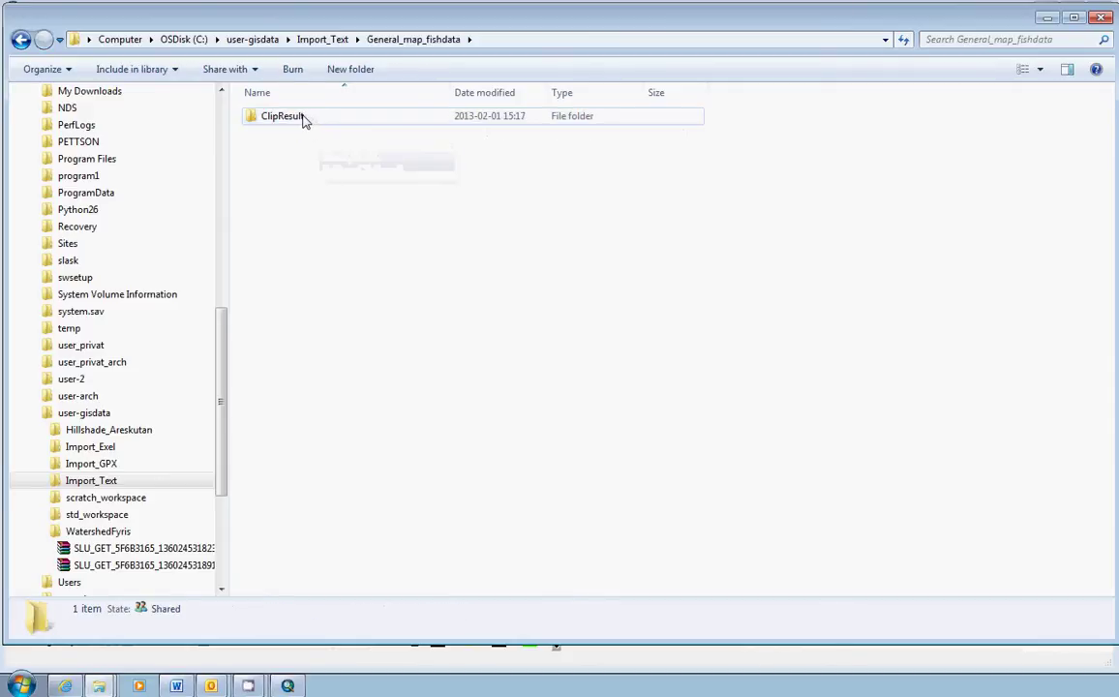
double_click(303, 117)
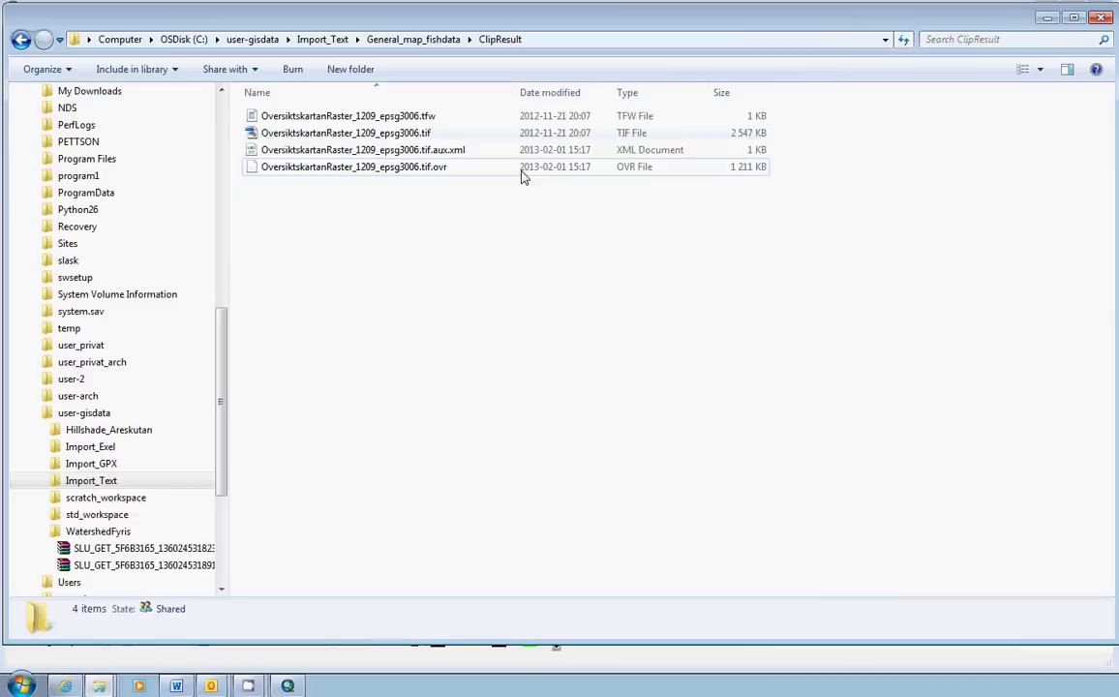
click(21, 40)
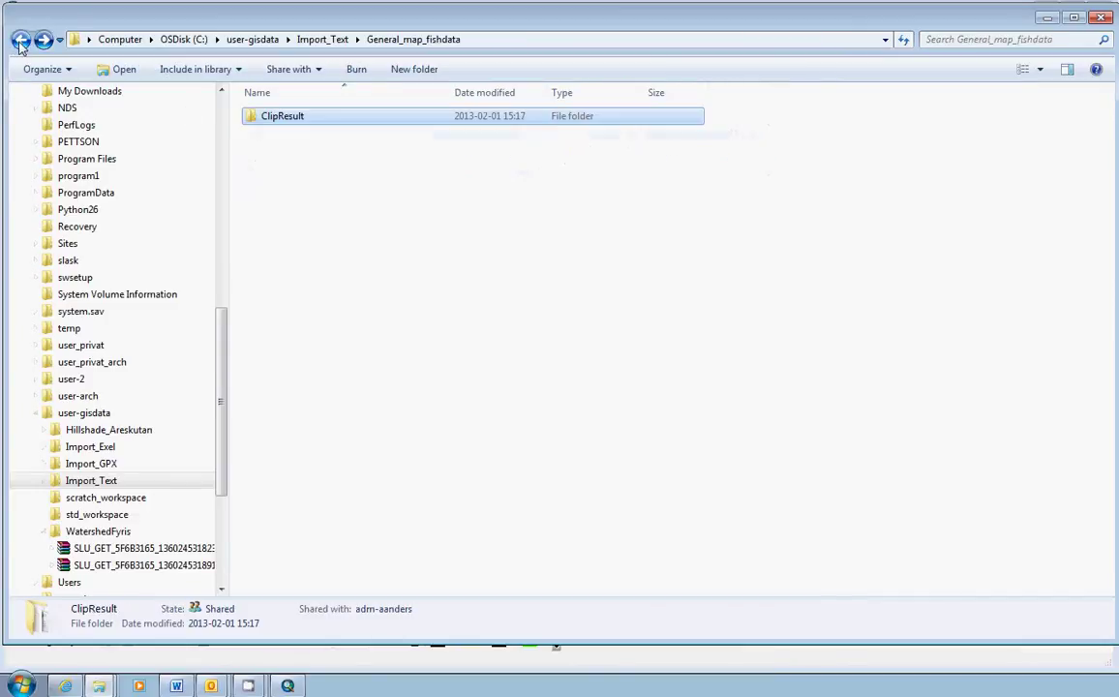
click(20, 40)
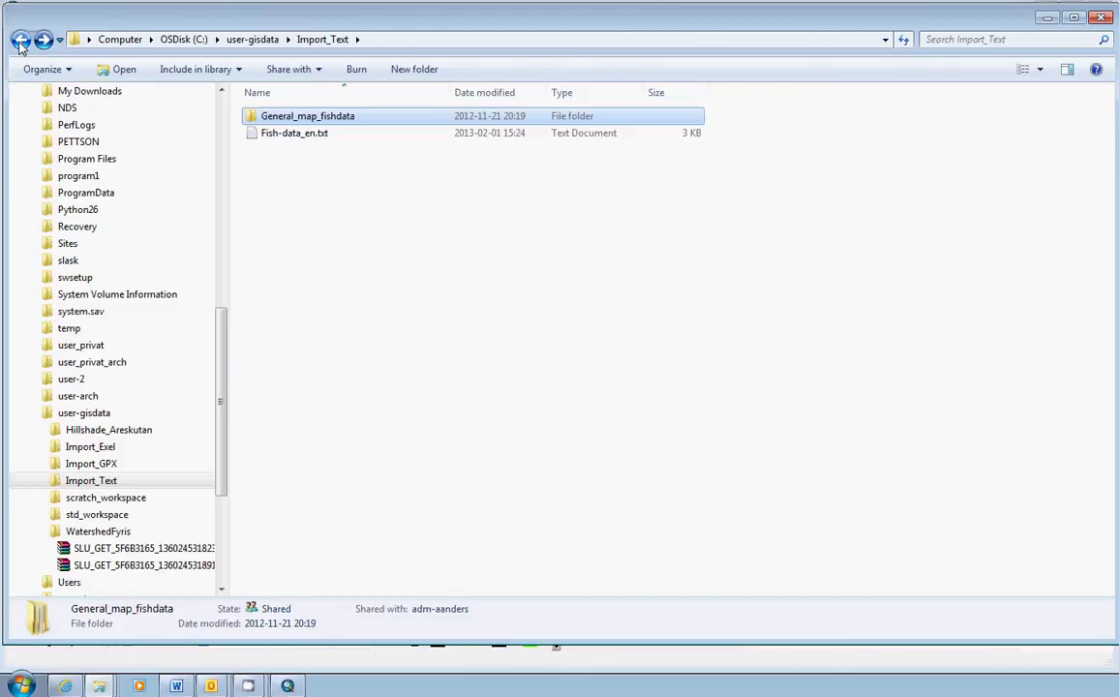
click(322, 136)
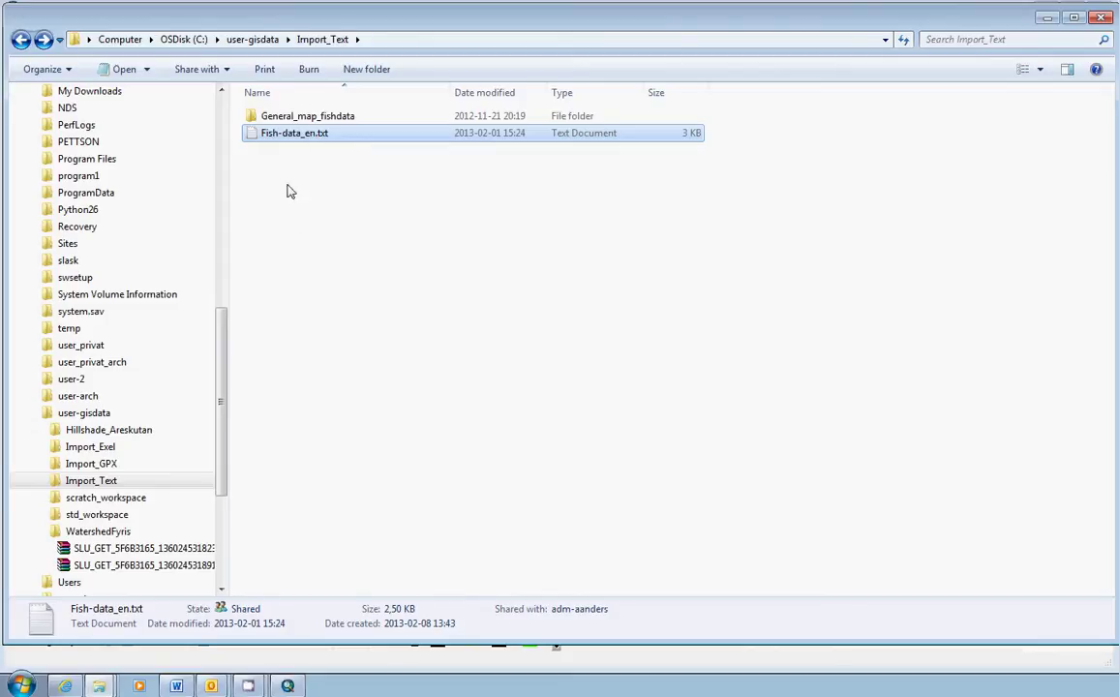
double_click(281, 135)
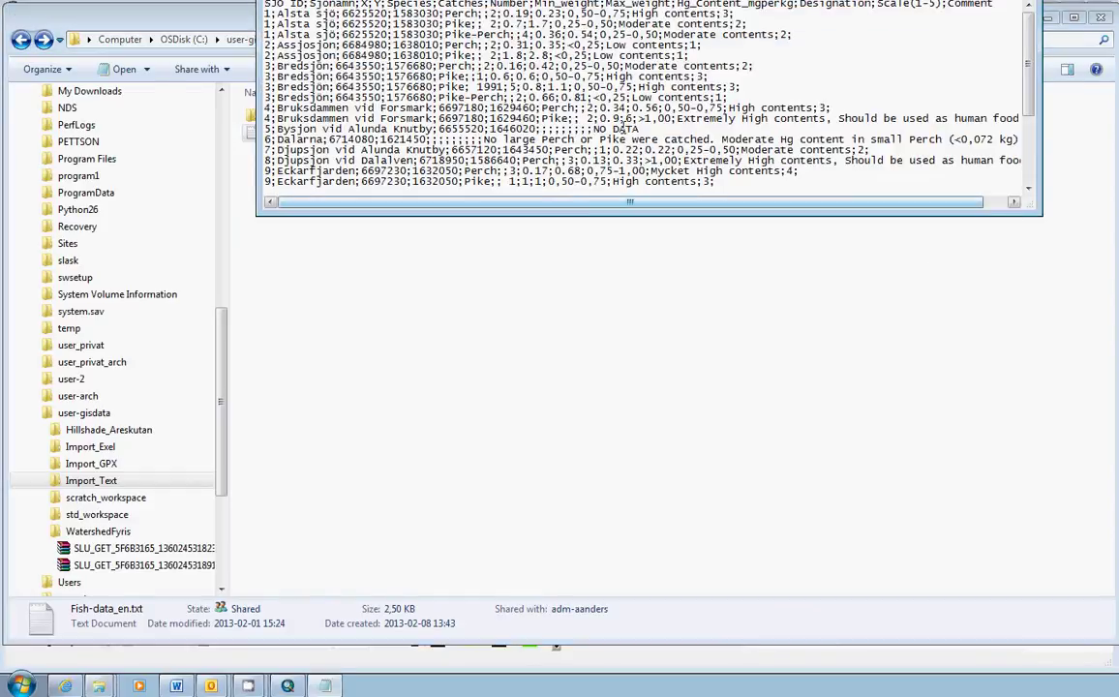
drag(649, 2, 513, 0)
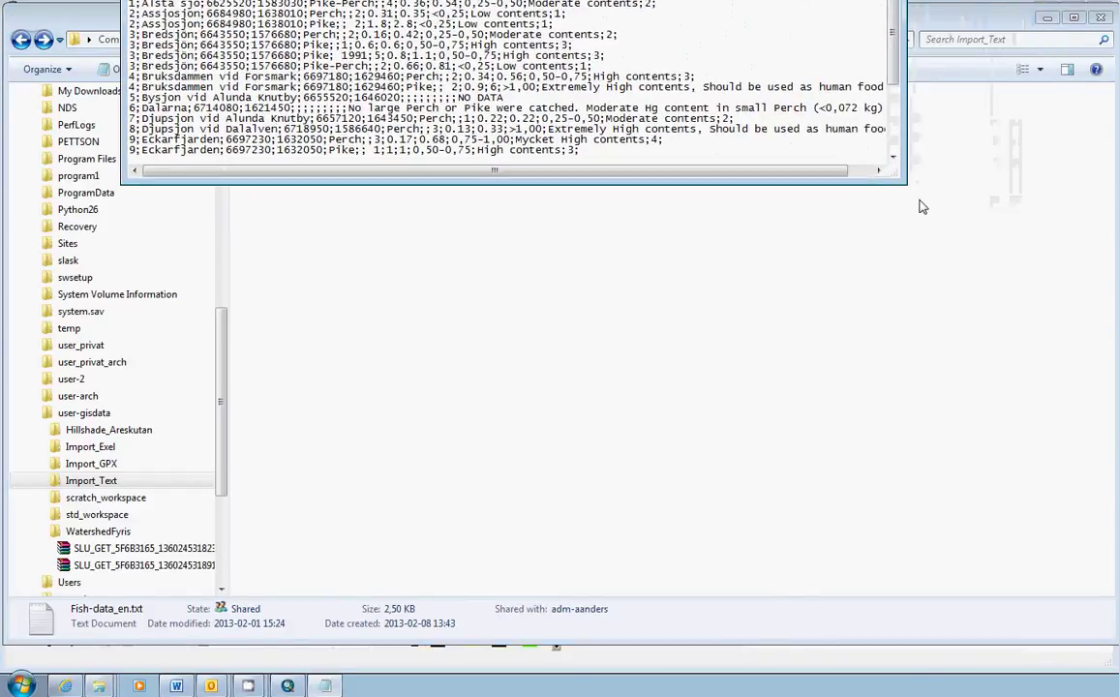
drag(899, 178, 1050, 432)
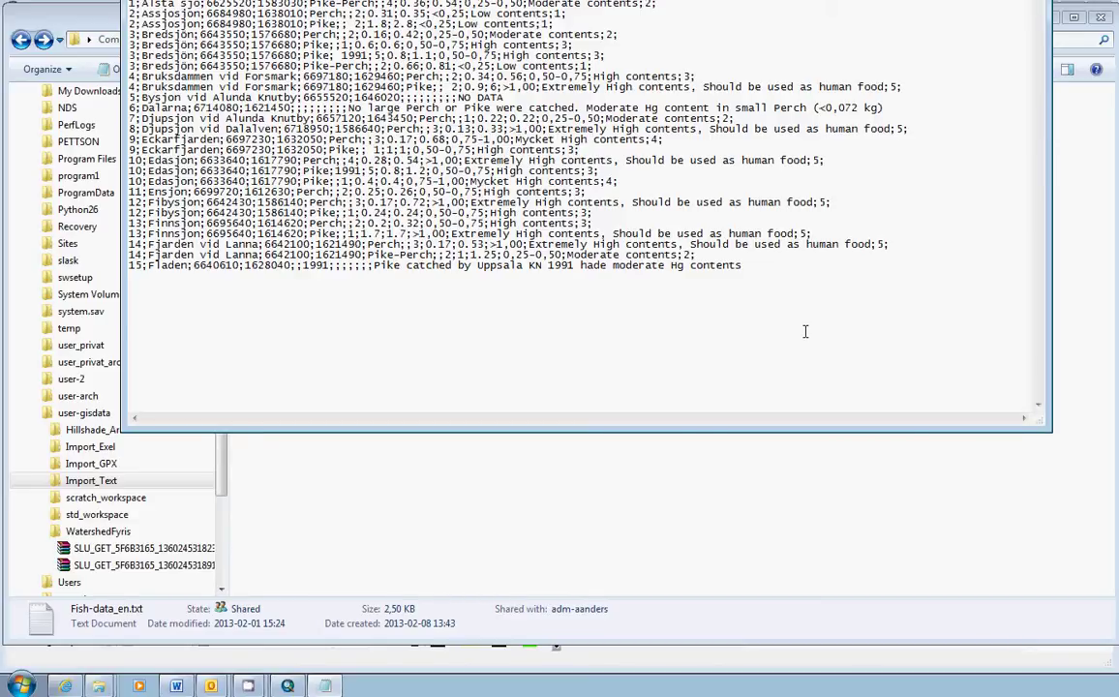
click(771, 264)
key(alt+F4)
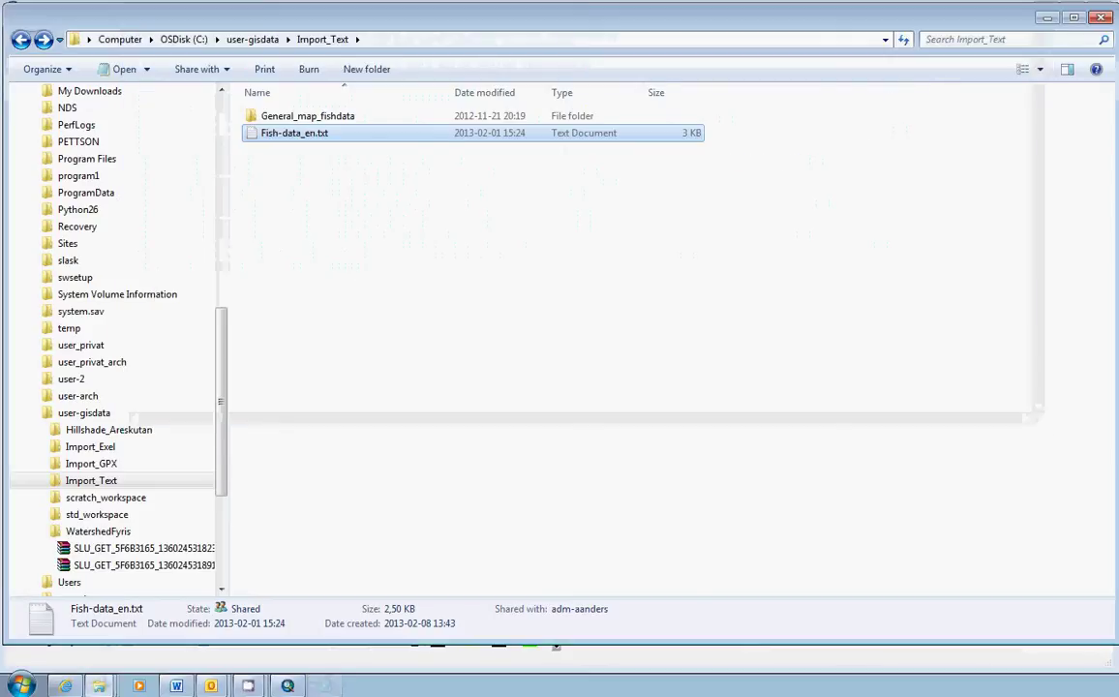
In ArcMap's Catalog, expand Import_Text, General_map_fishdata and ClipResult to reveal the raster and Fish-data_en.txt.
key(alt+Tab)
key(alt+Tab)
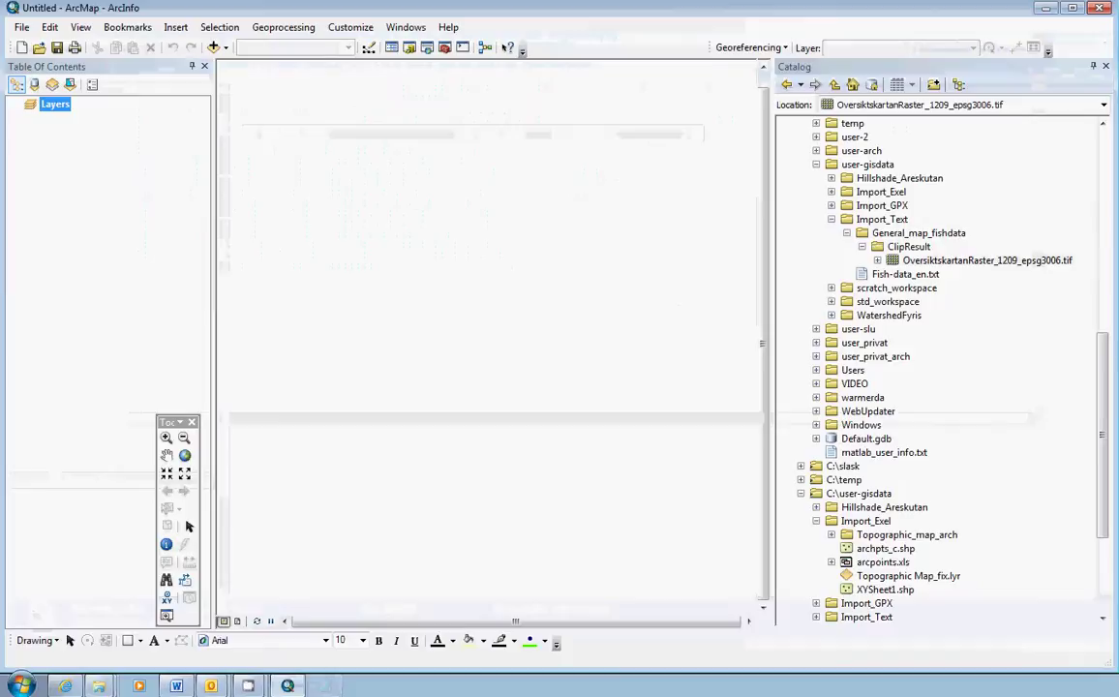
click(831, 218)
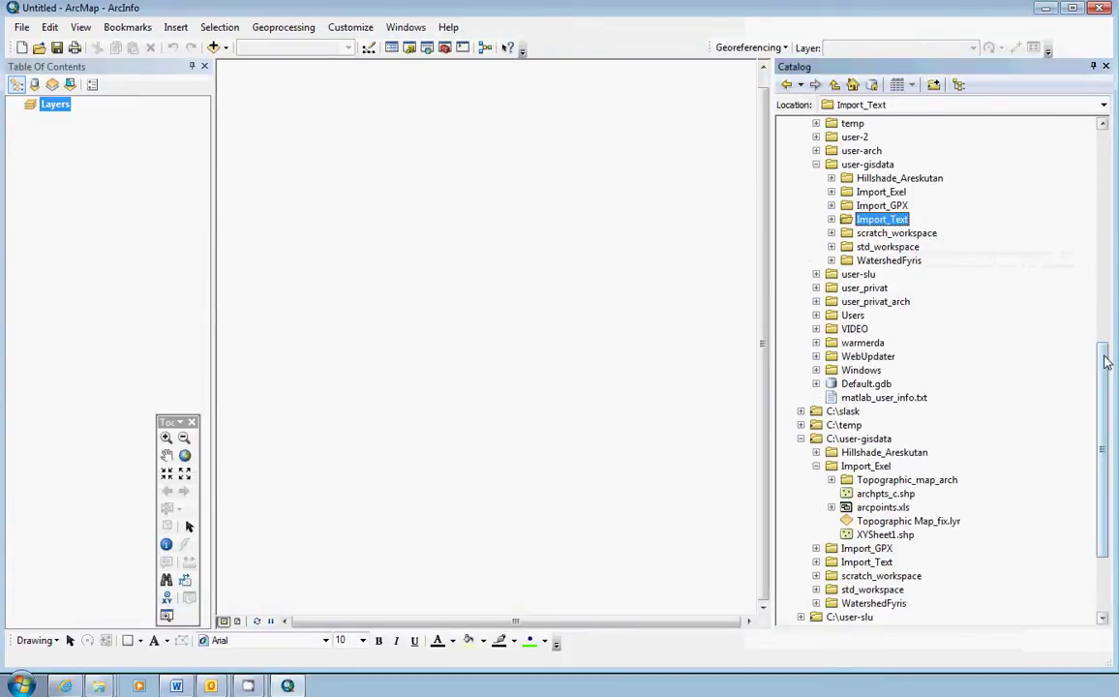
drag(1105, 360, 1106, 315)
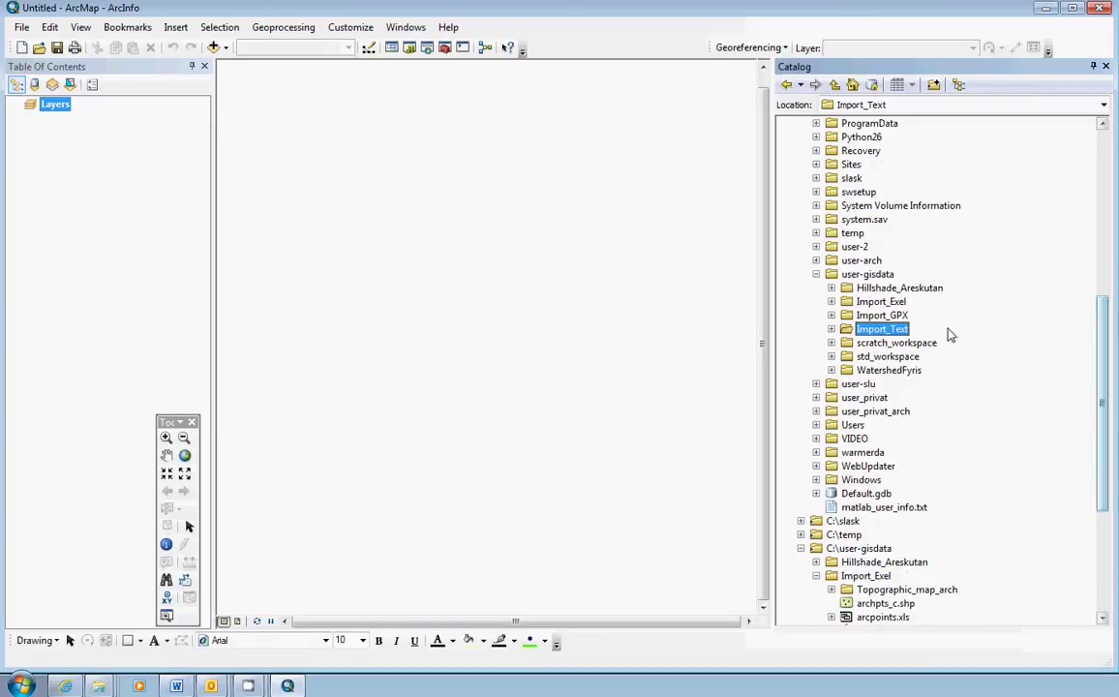
click(889, 343)
click(876, 330)
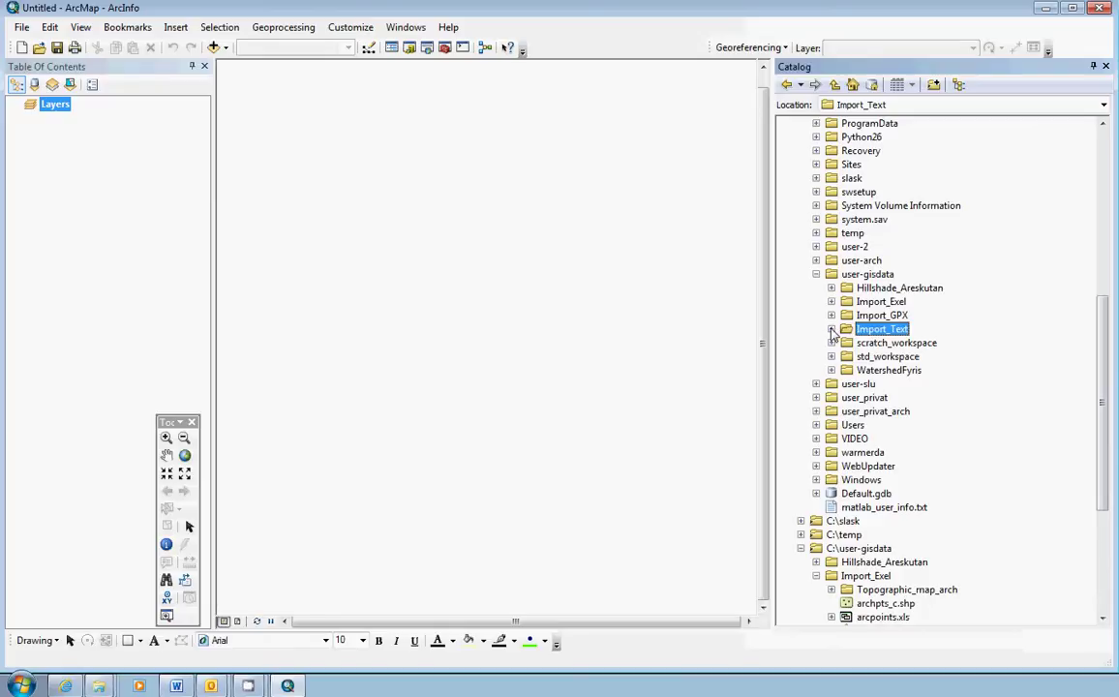
click(831, 330)
click(847, 342)
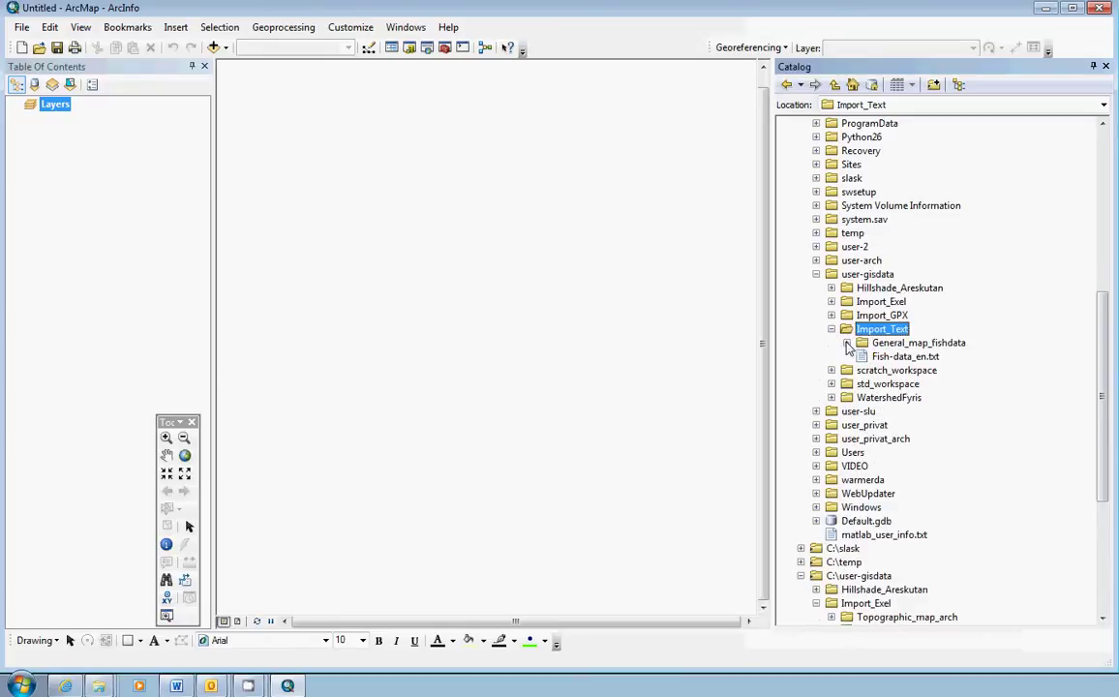
click(900, 343)
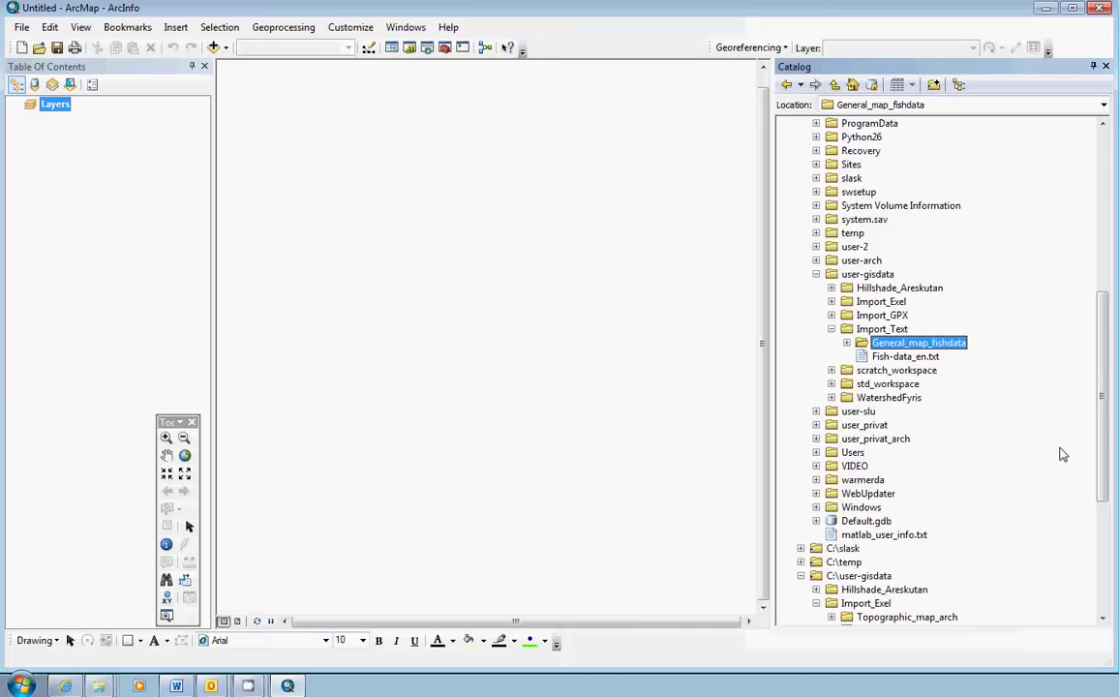
click(861, 358)
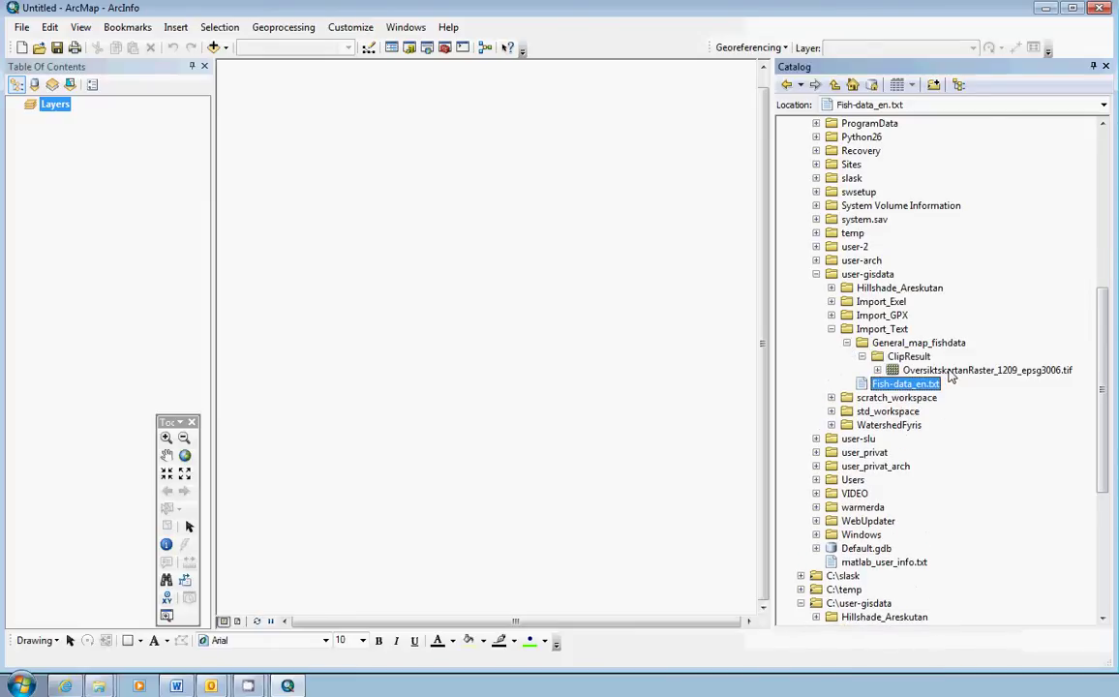
click(861, 356)
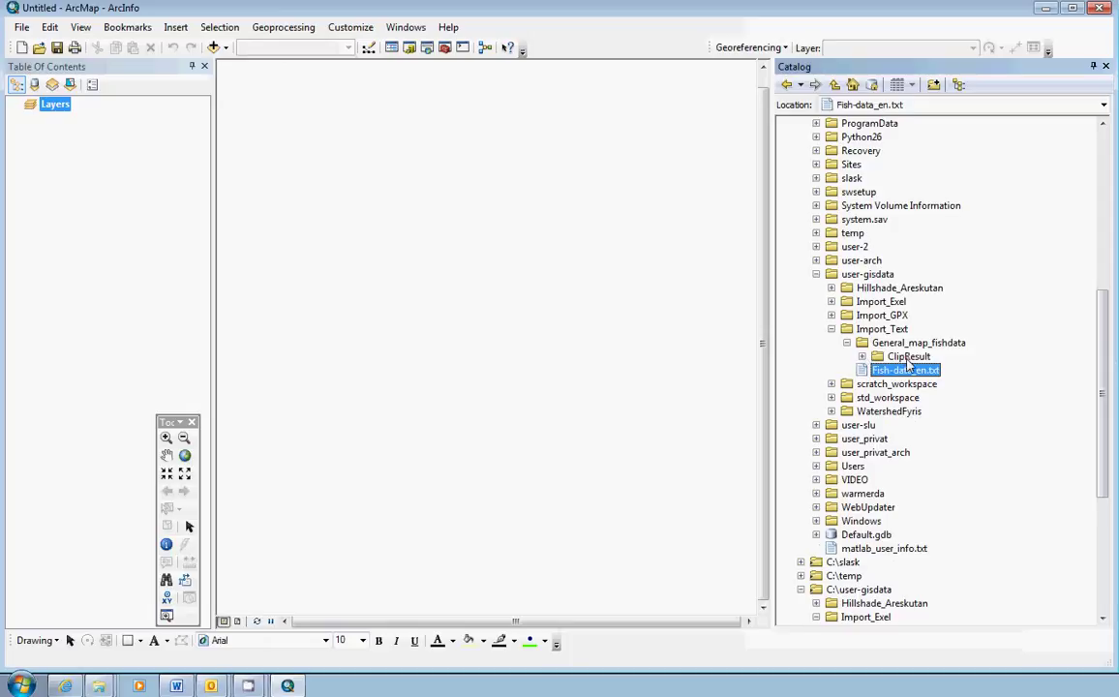
click(862, 356)
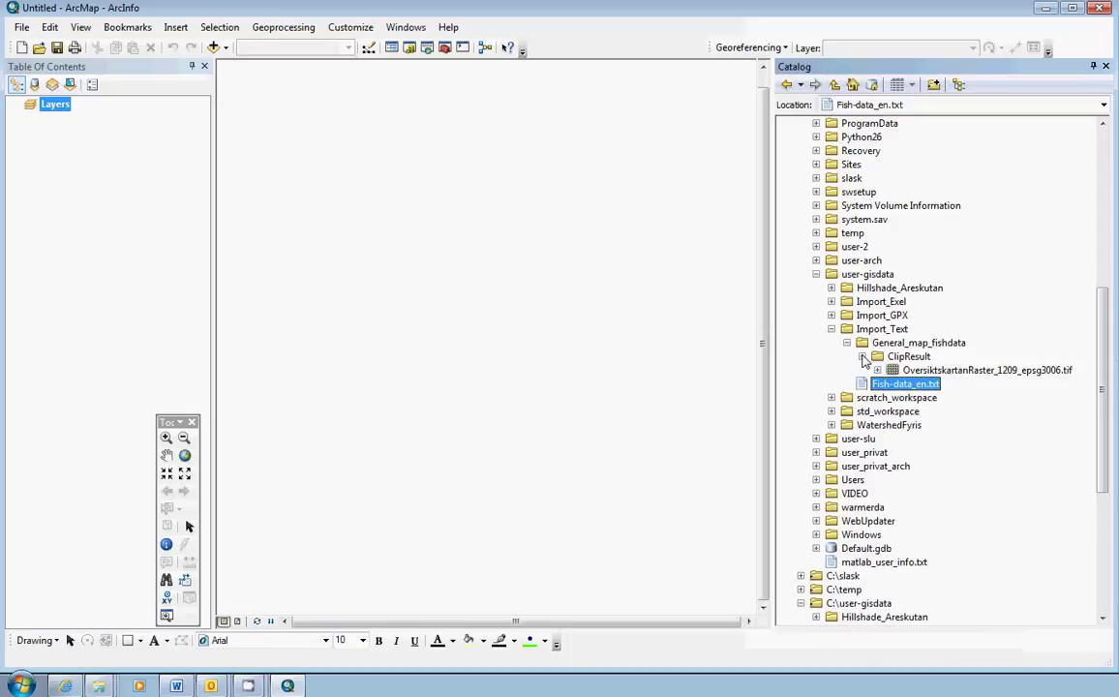
right_click(980, 373)
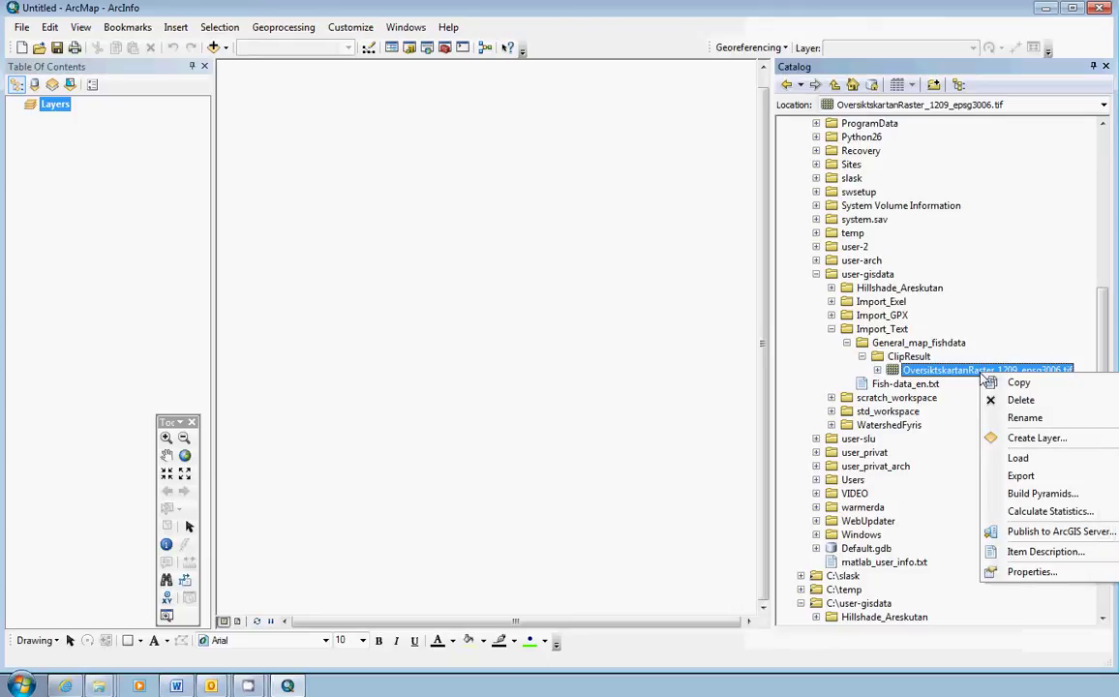
click(1011, 571)
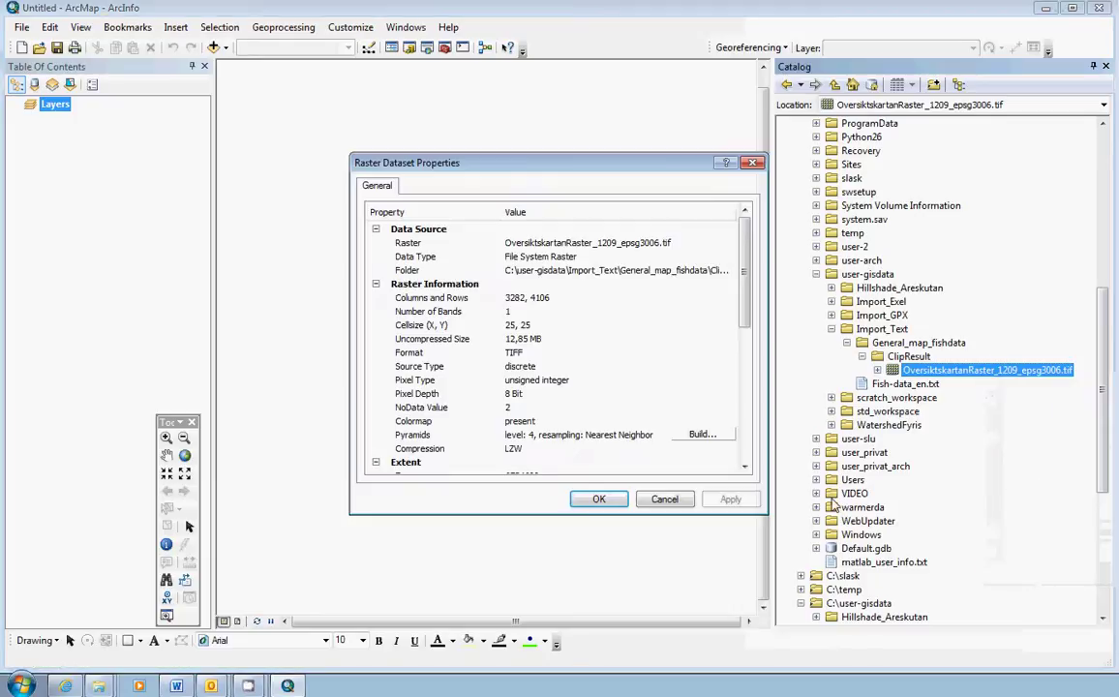
scroll(760, 385, down, 5)
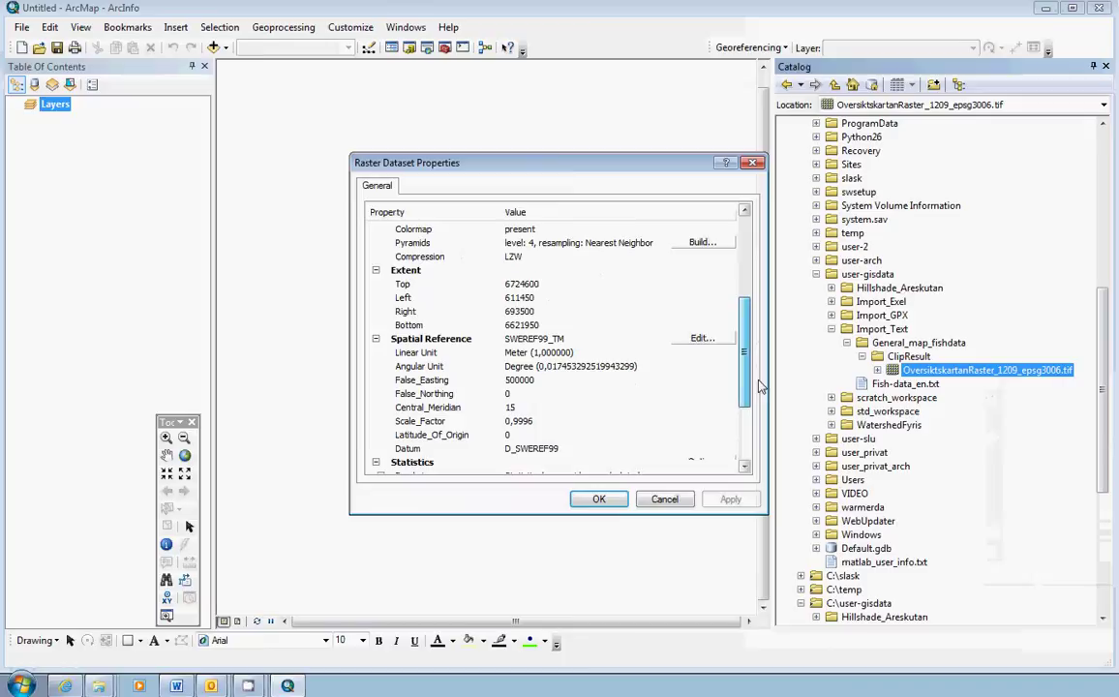
scroll(689, 375, down, 3)
scroll(678, 355, up, 2)
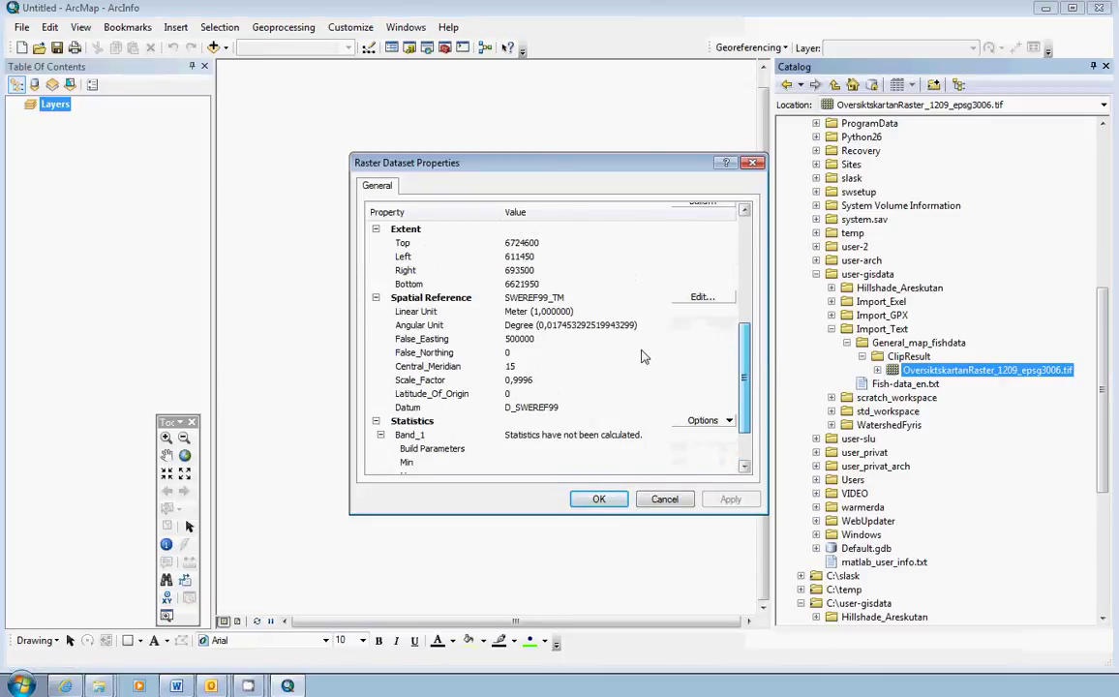
click(491, 300)
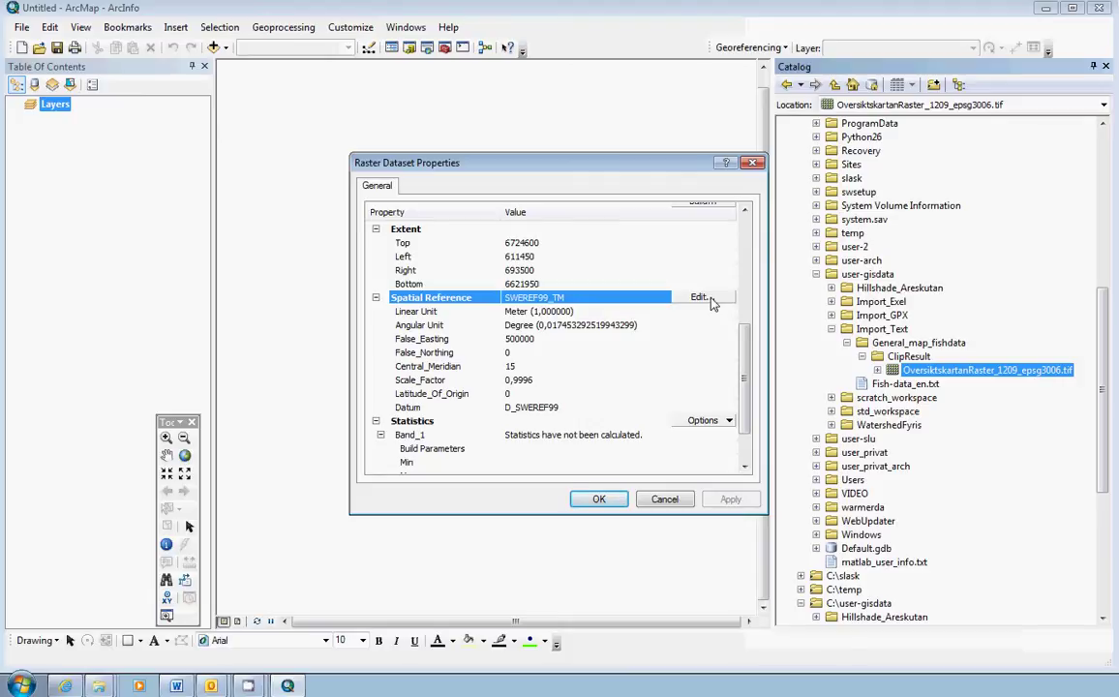
click(665, 499)
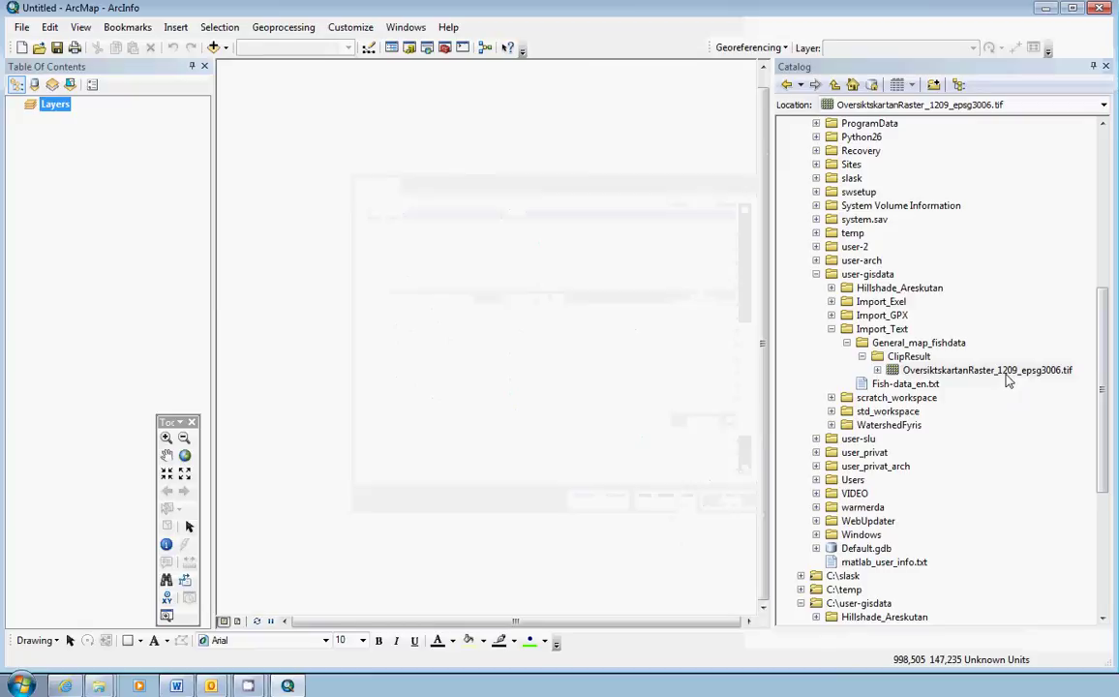
Add the OversiktskartanRaster_1209_epsg3006.tif raster to the map as a layer.
mouse_move(1005, 376)
mouse_down()
mouse_move(4, 136)
mouse_move(56, 140)
mouse_up()
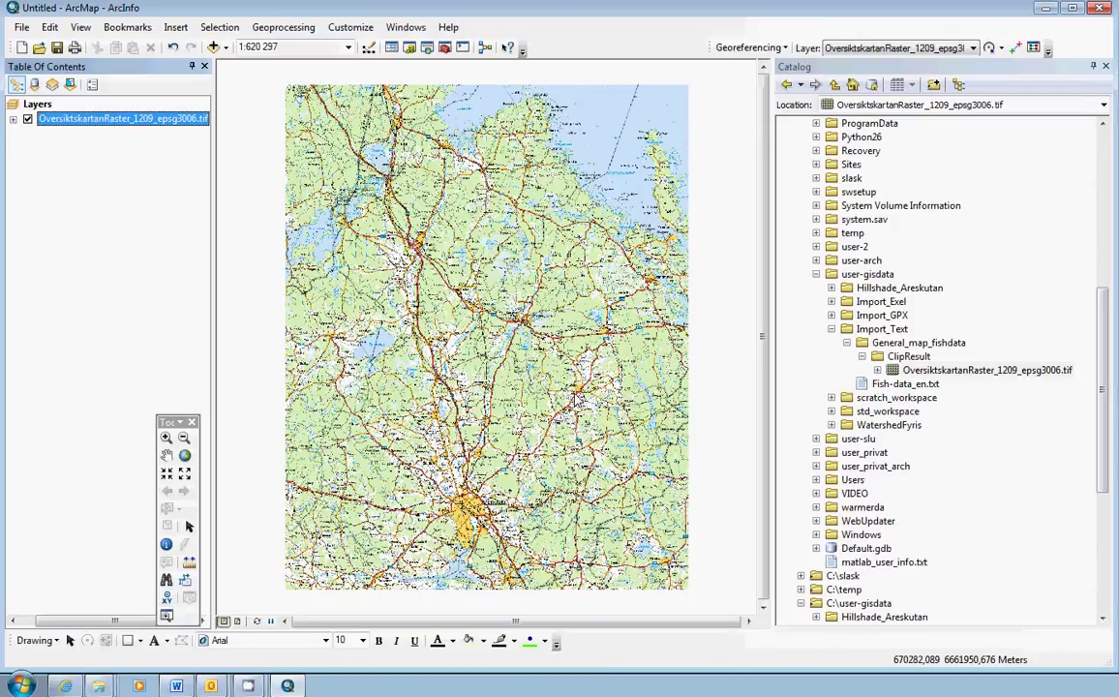
scroll(531, 397, up, 1)
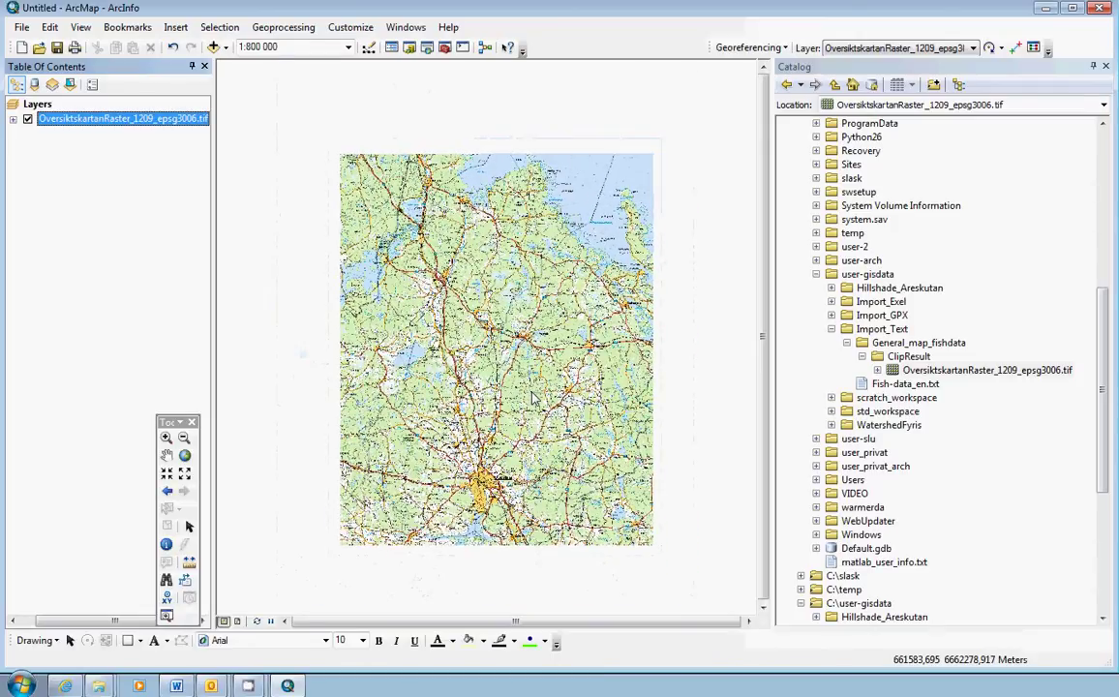
scroll(531, 397, down, 1)
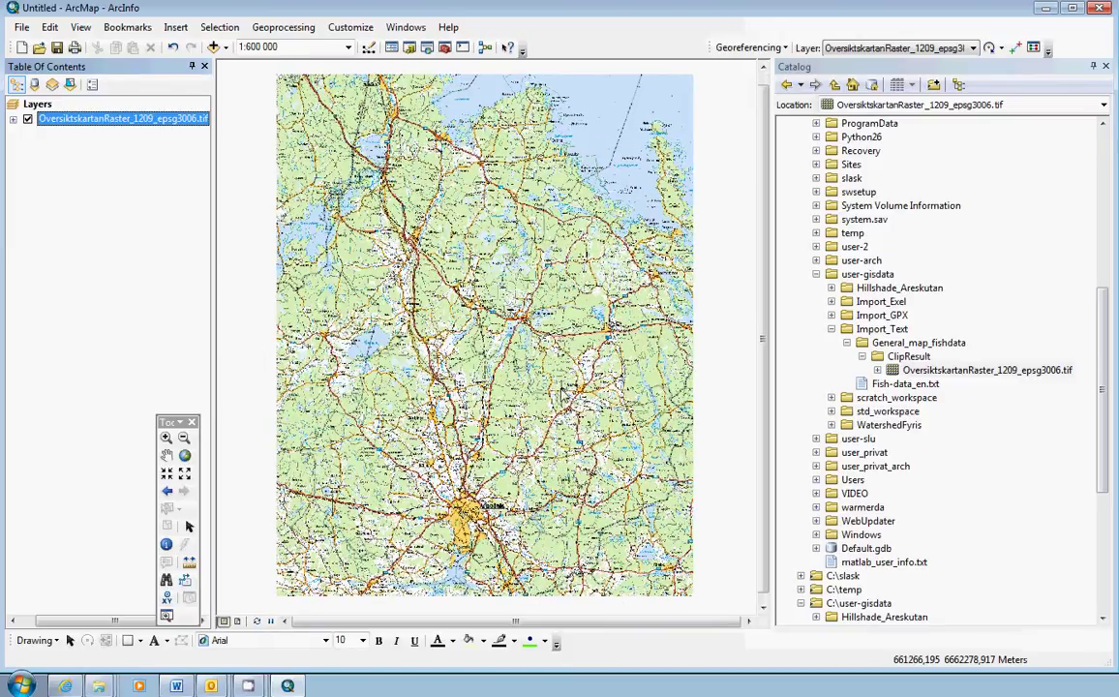
Select Fish-data_en.txt in the Catalog and switch to the Import_Text Explorer window.
click(847, 342)
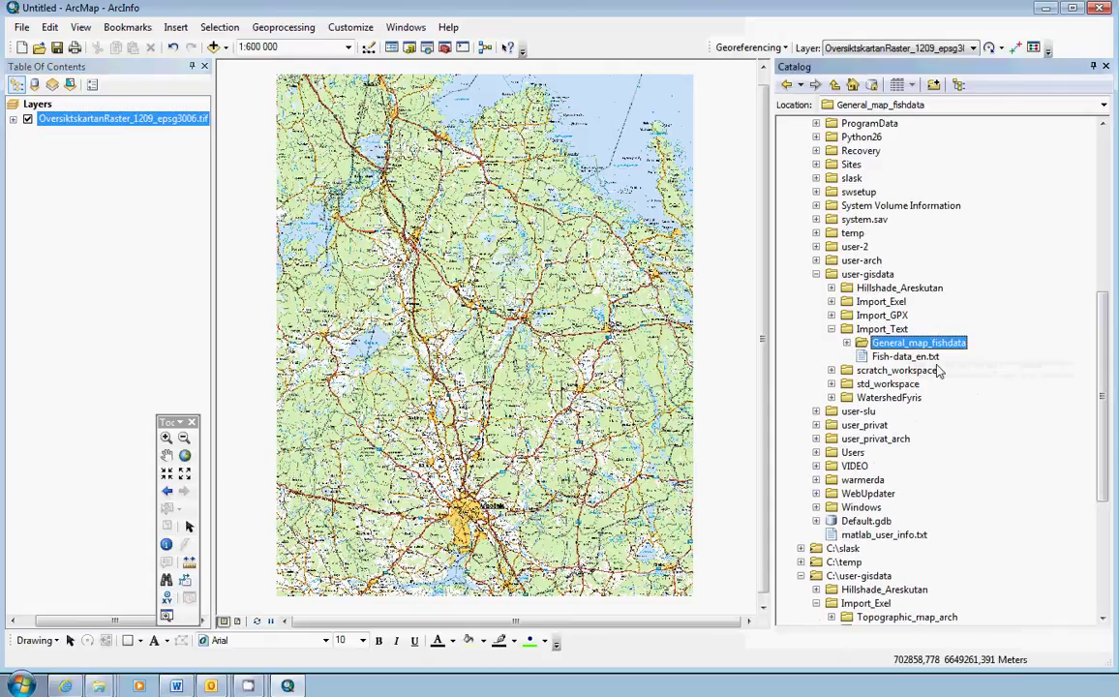
click(905, 356)
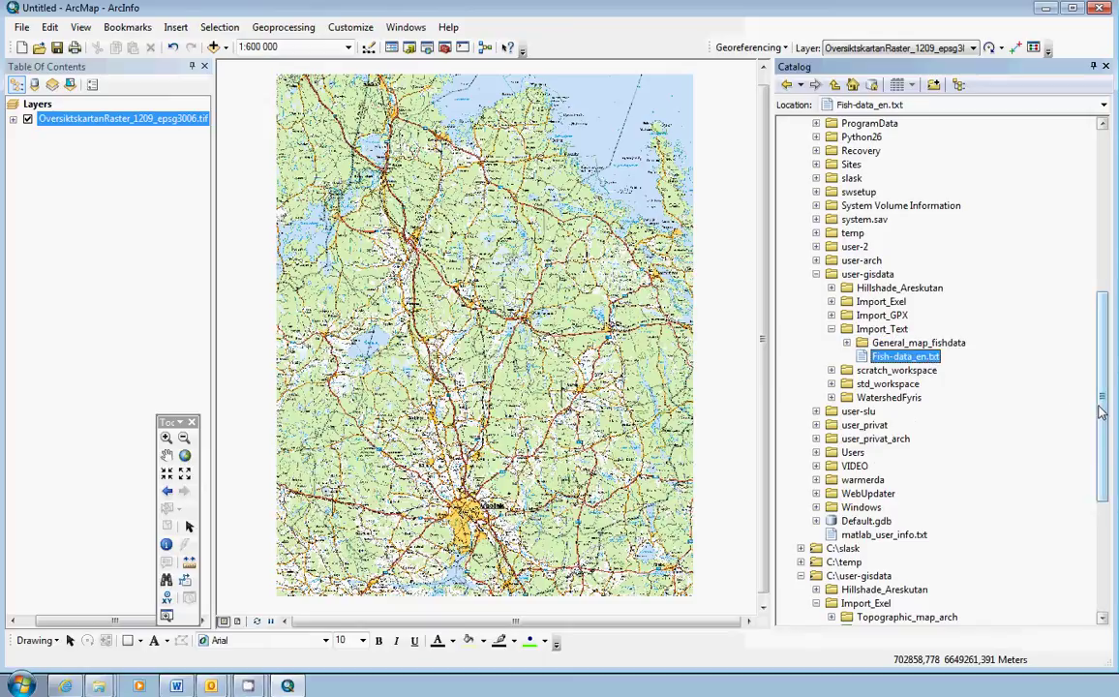
key(alt+Tab)
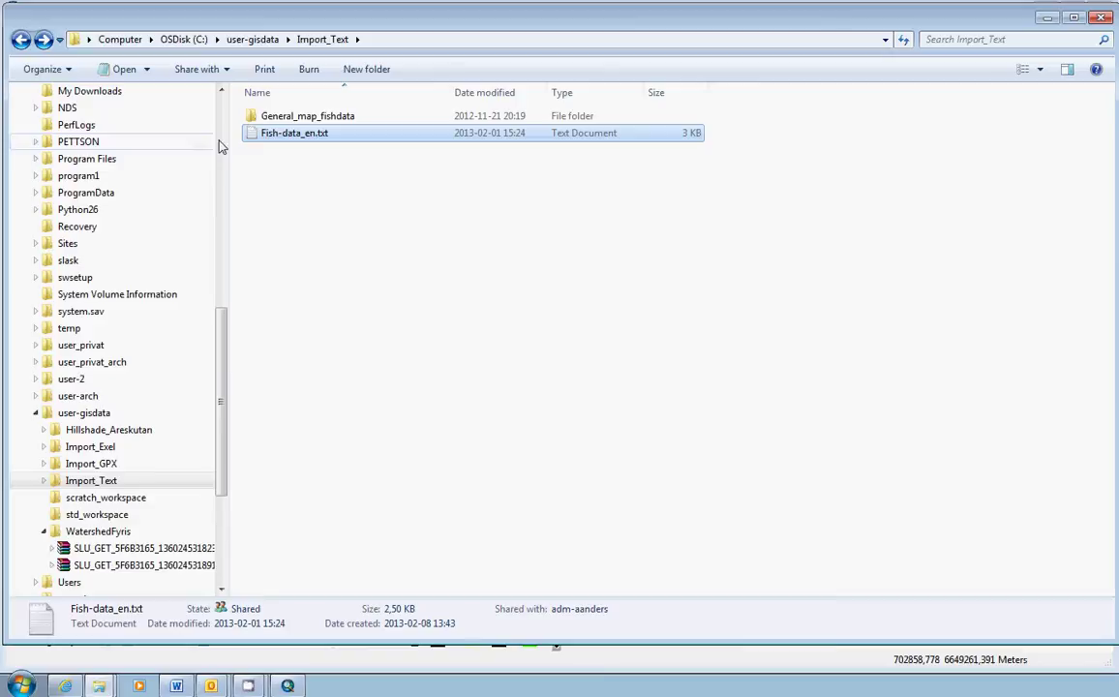
Open Fish-data_en.txt in Notepad and move the window fully on screen.
double_click(335, 144)
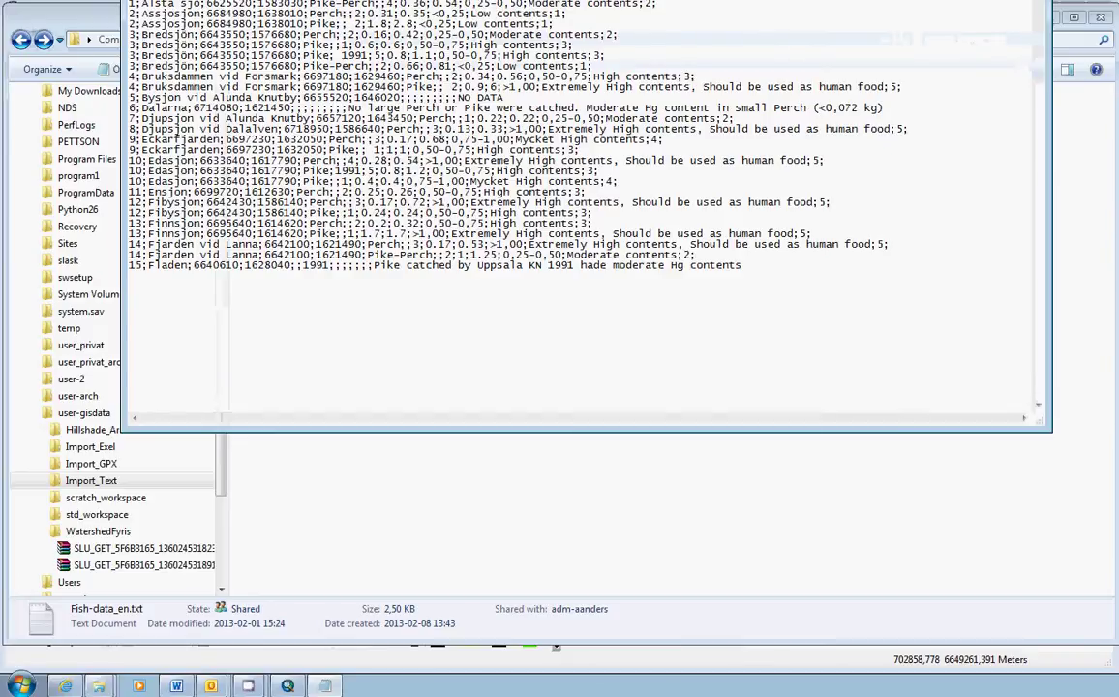
drag(345, 2, 326, 83)
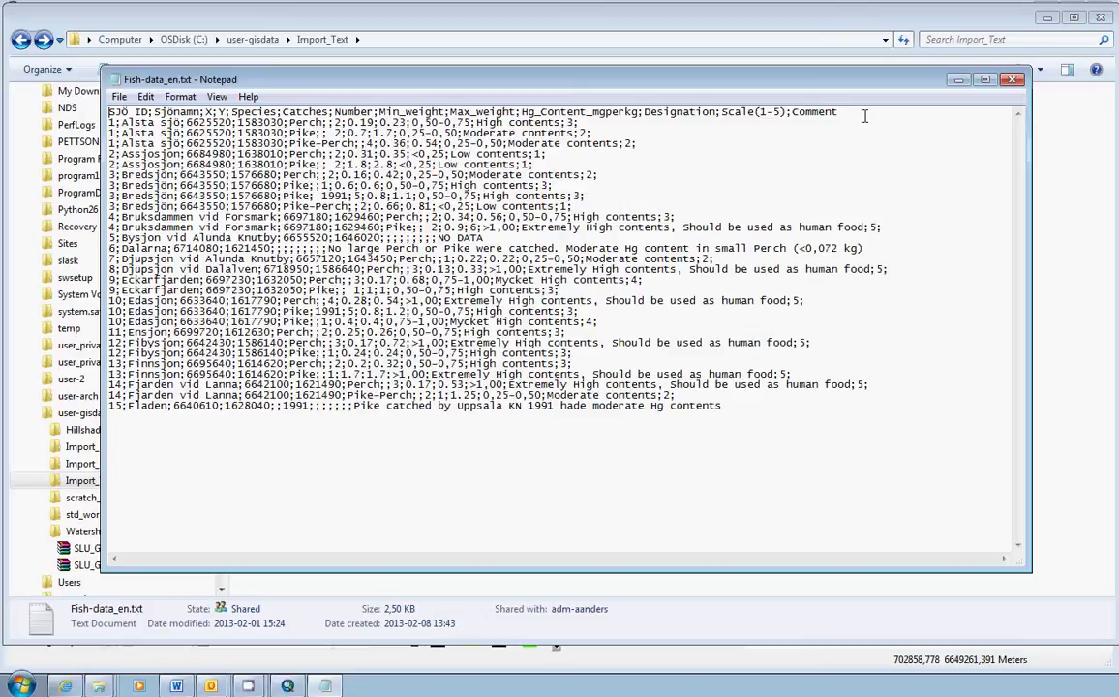
Rename the first header field from SJÖ_ID to SJO_ID.
key(shift+End)
key(shift+Left)
key(shift+Home)
key(shift+Right)
key(shift+Right)
key(shift+Right)
key(shift+Right)
key(shift+Right)
key(shift+Right)
text(SJO ID)
text(O)
key(shift+Right)
click(864, 116)
Replace ö with o so the second field name reads Sjonamn.
key(shift+Right)
key(shift+Right)
key(shift+Right)
key(shift+Right)
key(shift+Right)
key(shift+Right)
key(shift+Right)
key(Right)
key(Left)
key(Left)
key(Left)
key(Left)
key(Left)
key(shift+Right)
text(o)
Rename the Scale(1-5) field to Scale_1_5.
drag(721, 111, 786, 110)
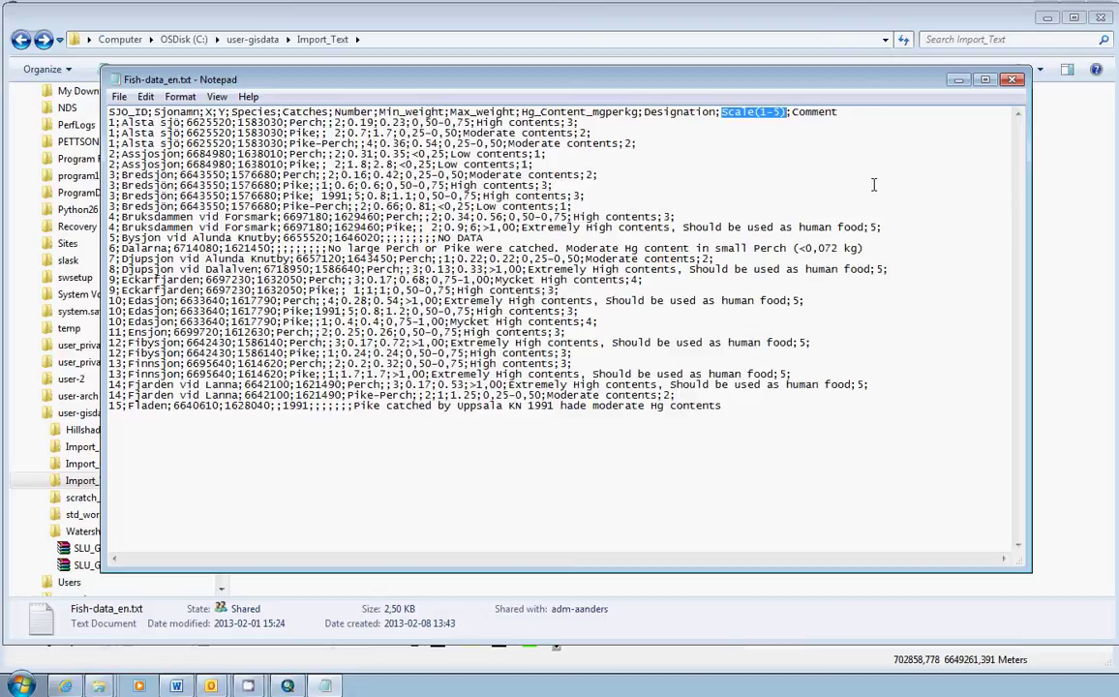
key(Right)
key(Left)
key(Left)
key(Left)
key(Left)
key(Left)
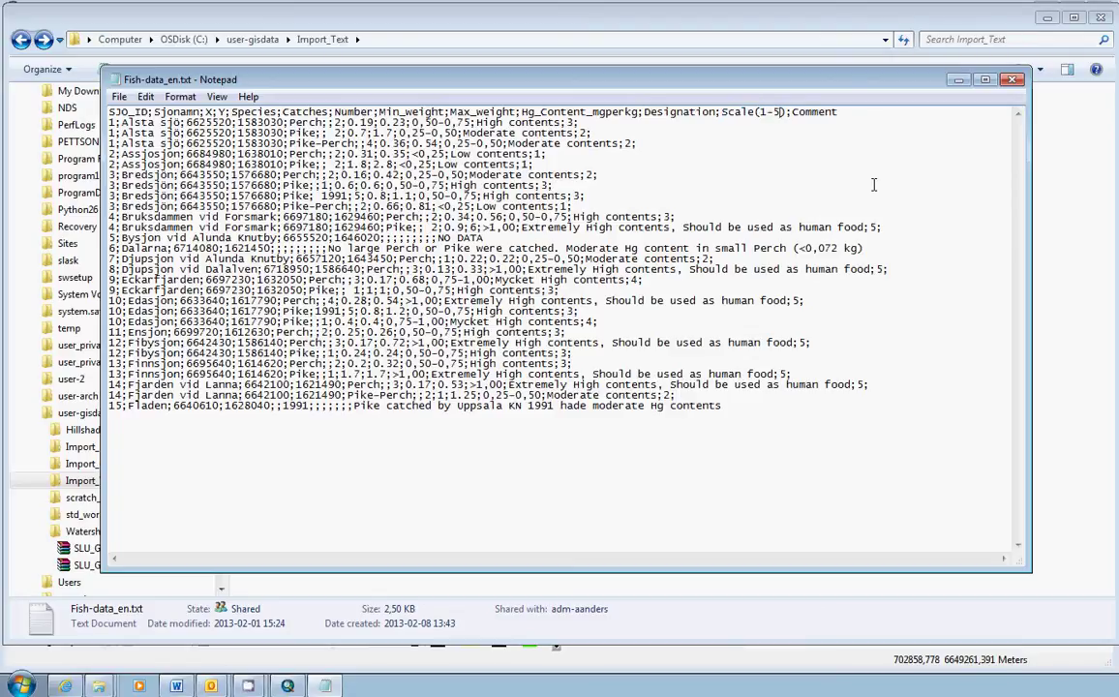
key(shift+Right)
text(_)
key(shift+Right)
text(_)
key(Delete)
Exit Notepad saving the edited Fish-data_en.txt, and return to ArcMap.
click(119, 96)
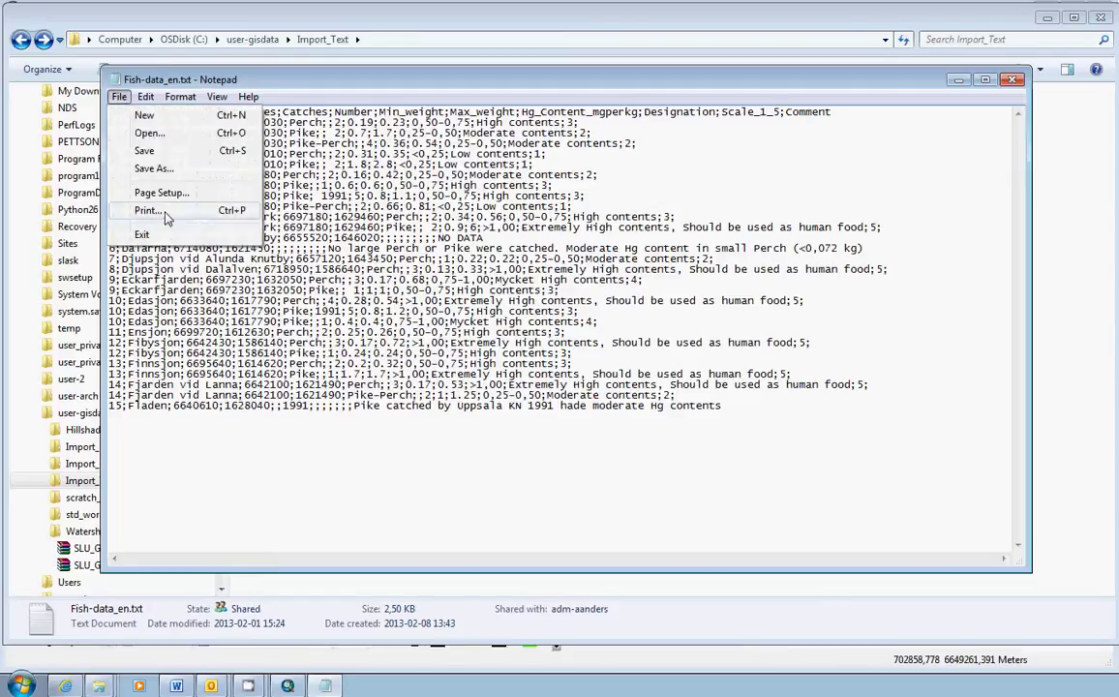
click(176, 238)
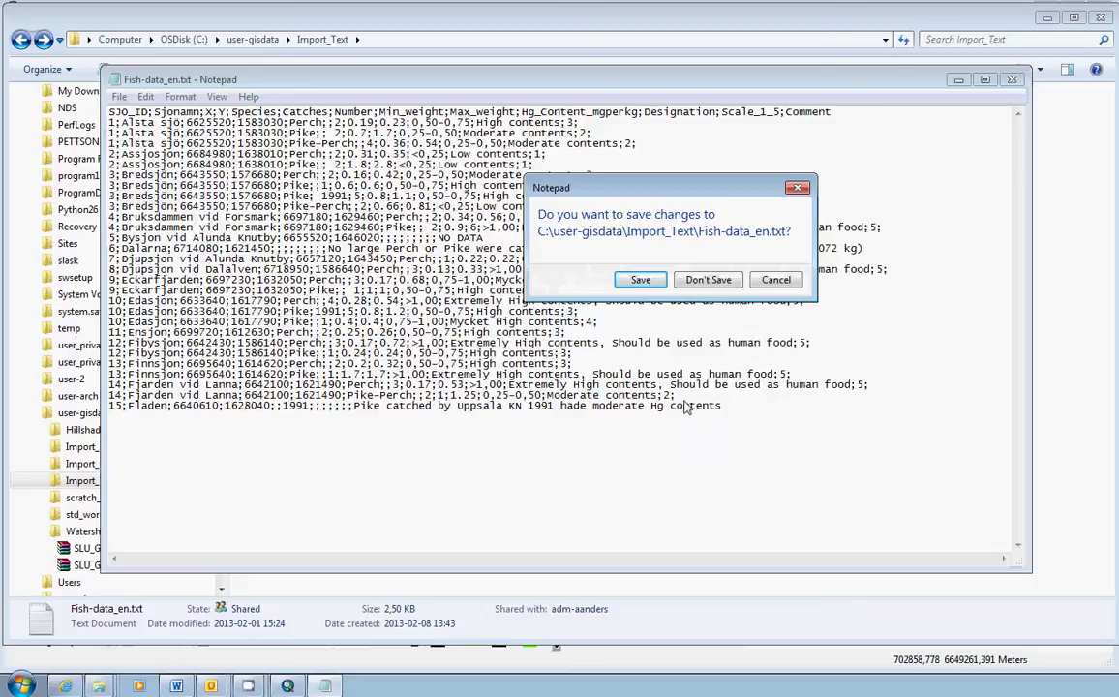
click(640, 280)
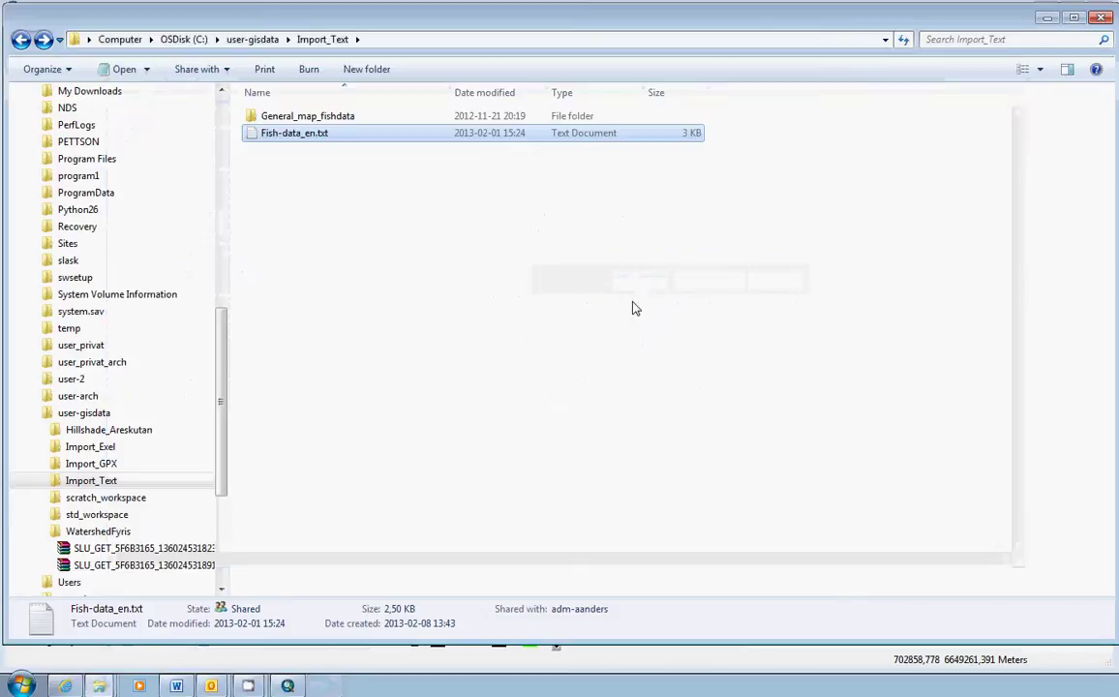
key(alt+Tab)
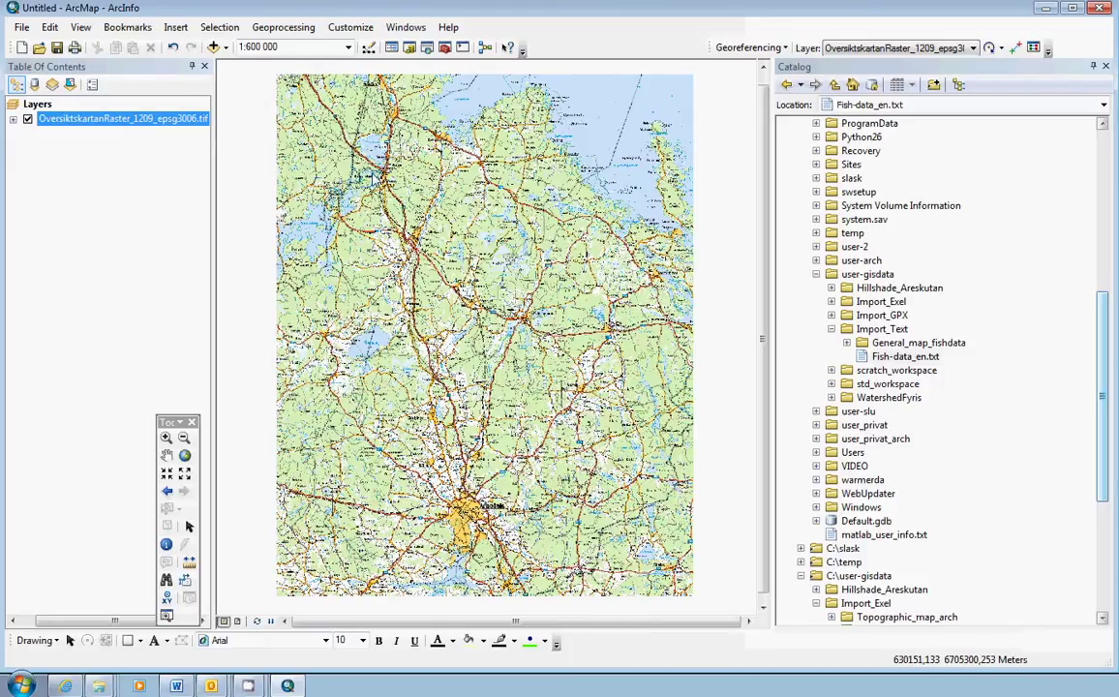
Run Create Feature Class From XY Table on Fish-data_en.txt, which fails with a General function failure.
click(900, 329)
drag(1106, 346, 1108, 372)
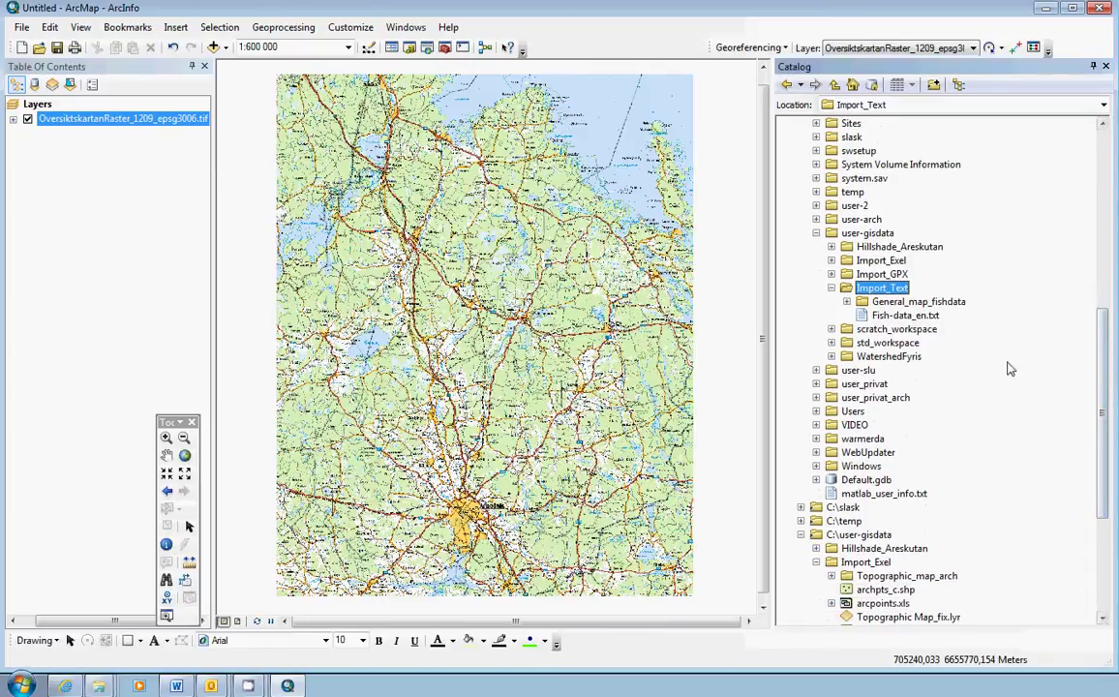
click(896, 316)
right_click(904, 316)
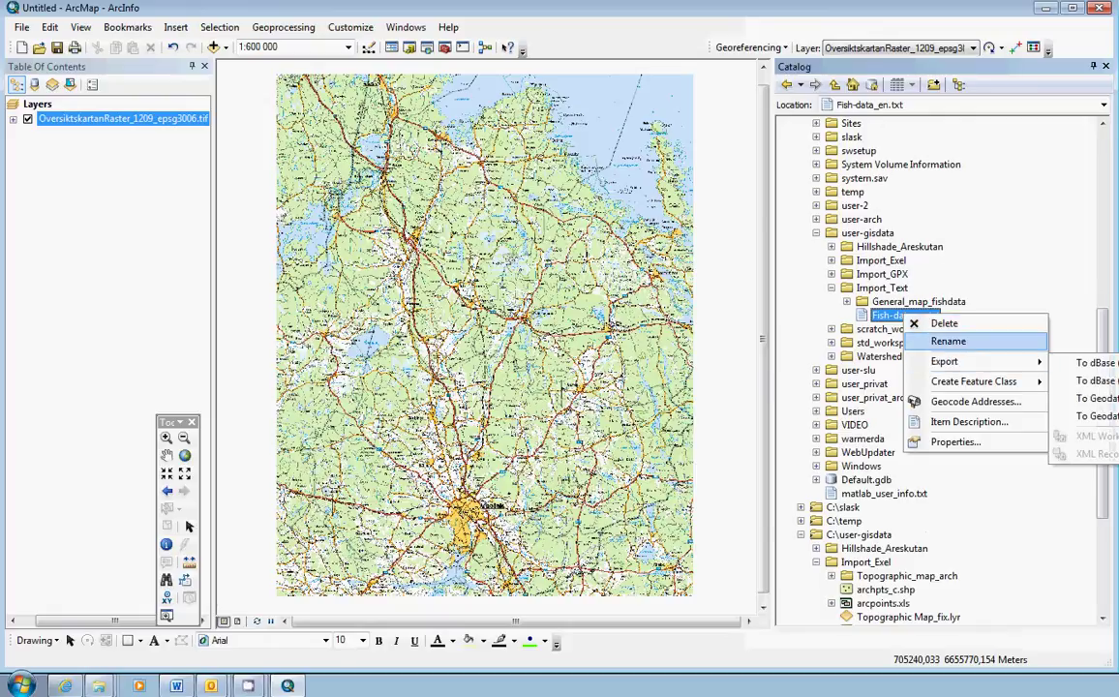
drag(1112, 238, 976, 244)
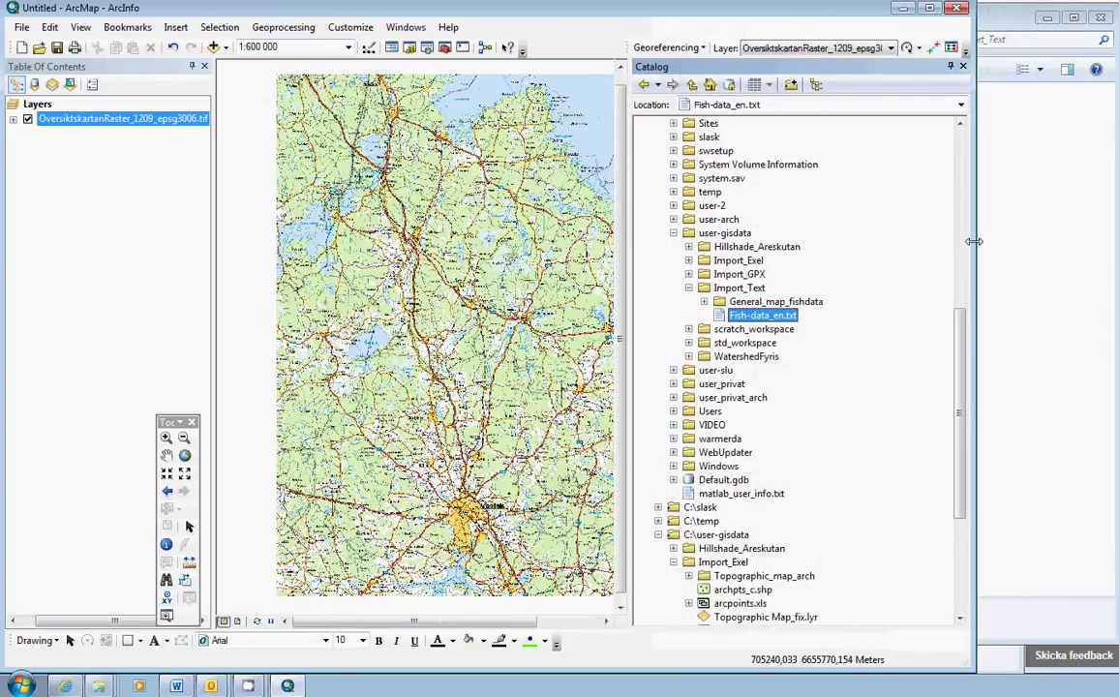
right_click(743, 317)
mouse_move(759, 366)
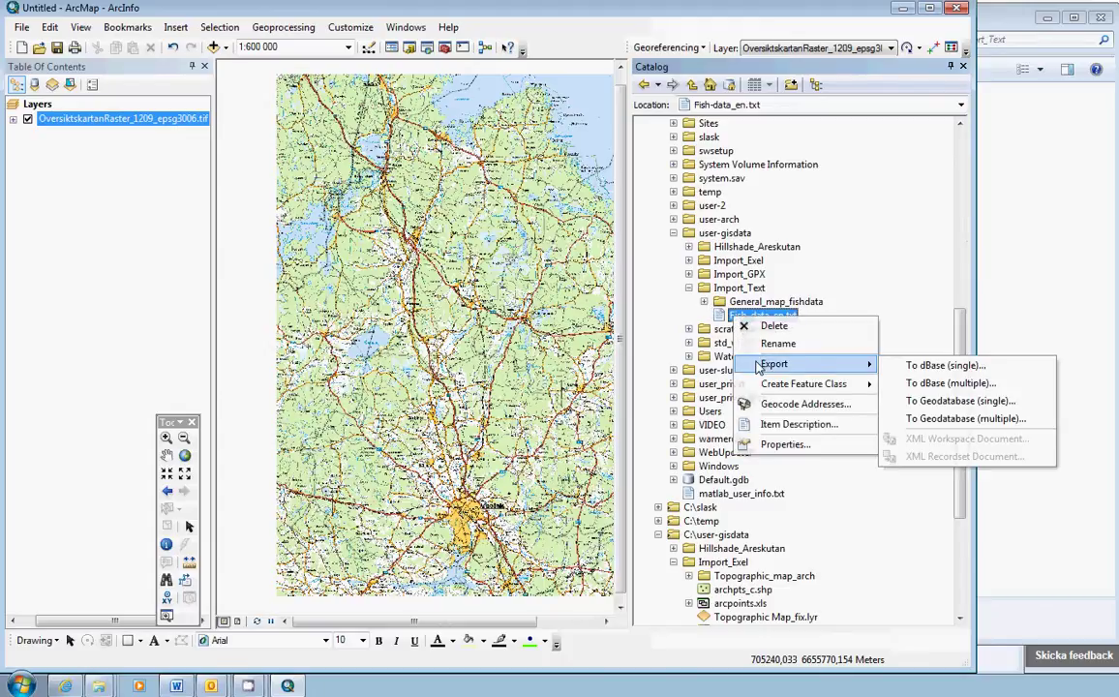
mouse_move(766, 391)
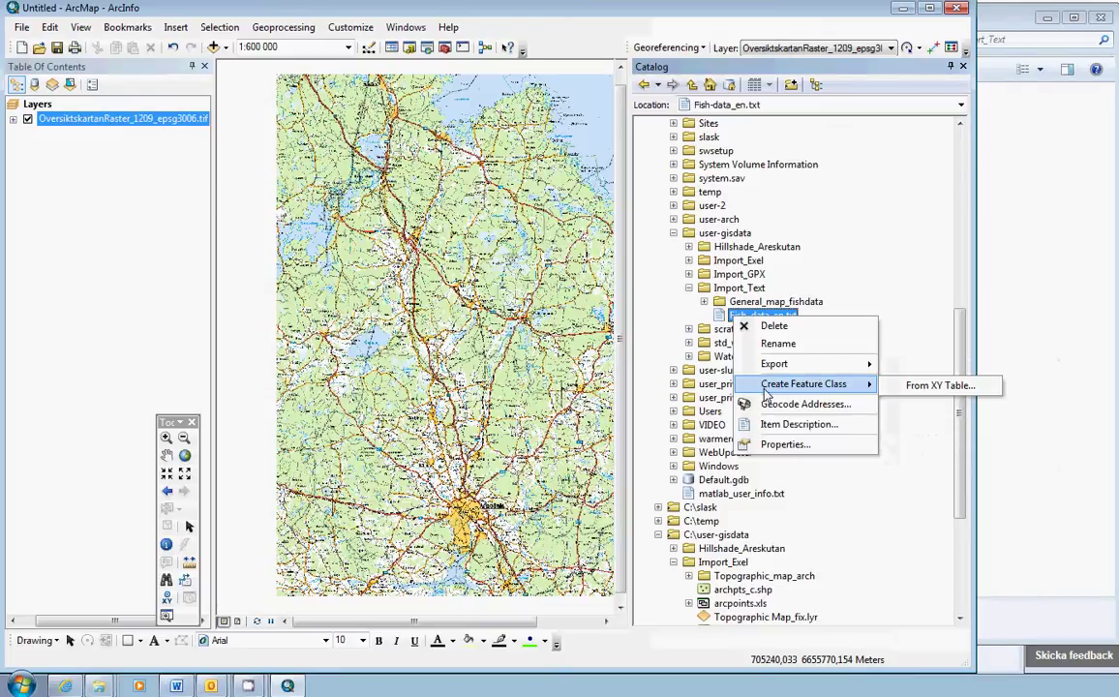
click(938, 385)
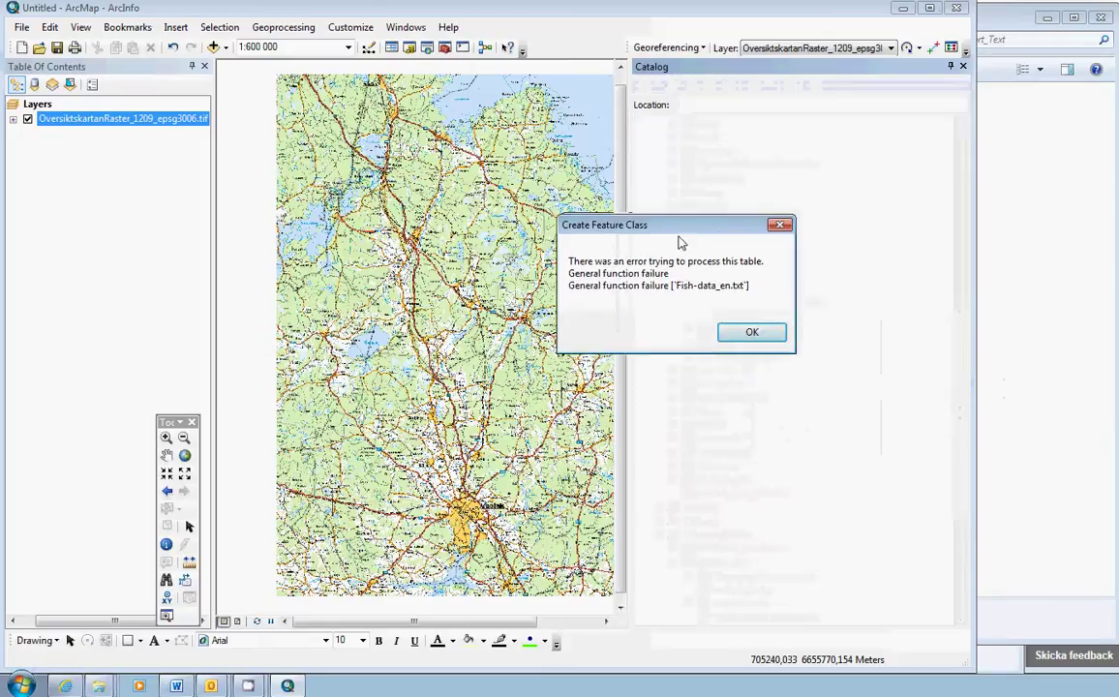
drag(681, 242, 499, 259)
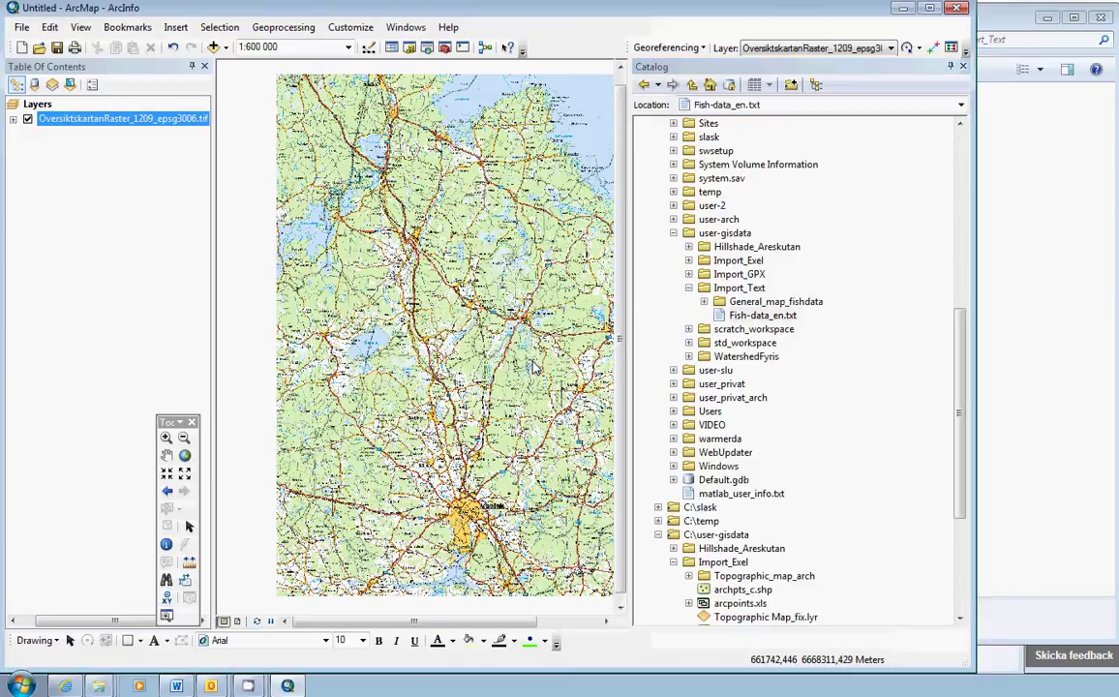
Dismiss the error and open the new schema.ini in Import_Text with Notepad.
click(533, 364)
key(alt+Tab)
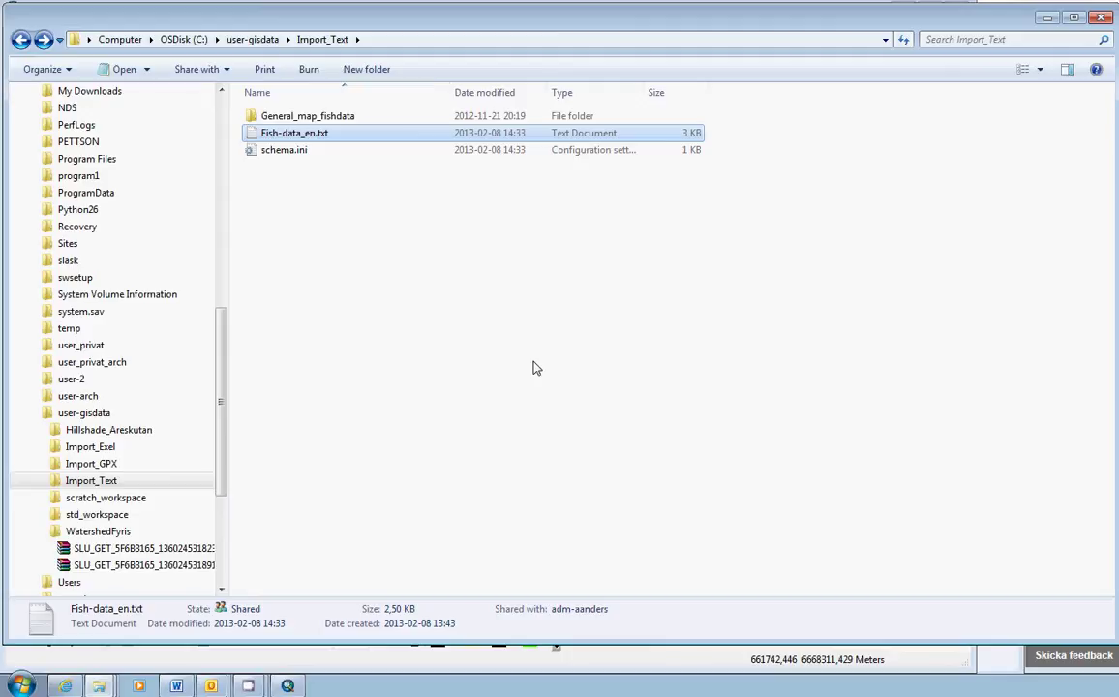
click(274, 152)
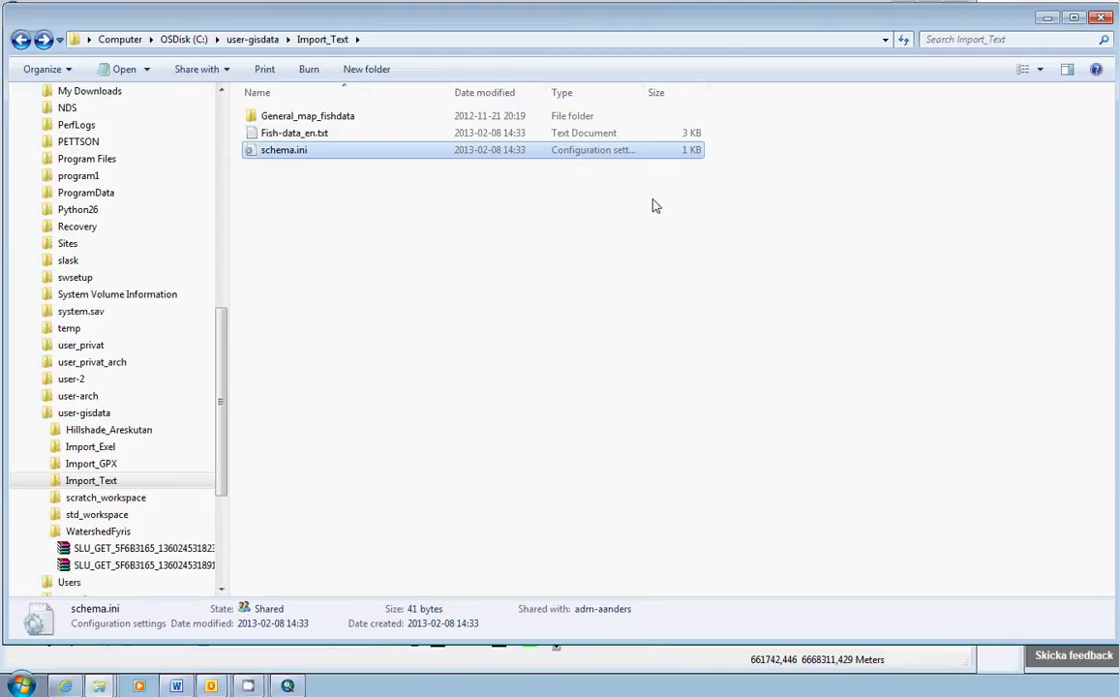
double_click(278, 154)
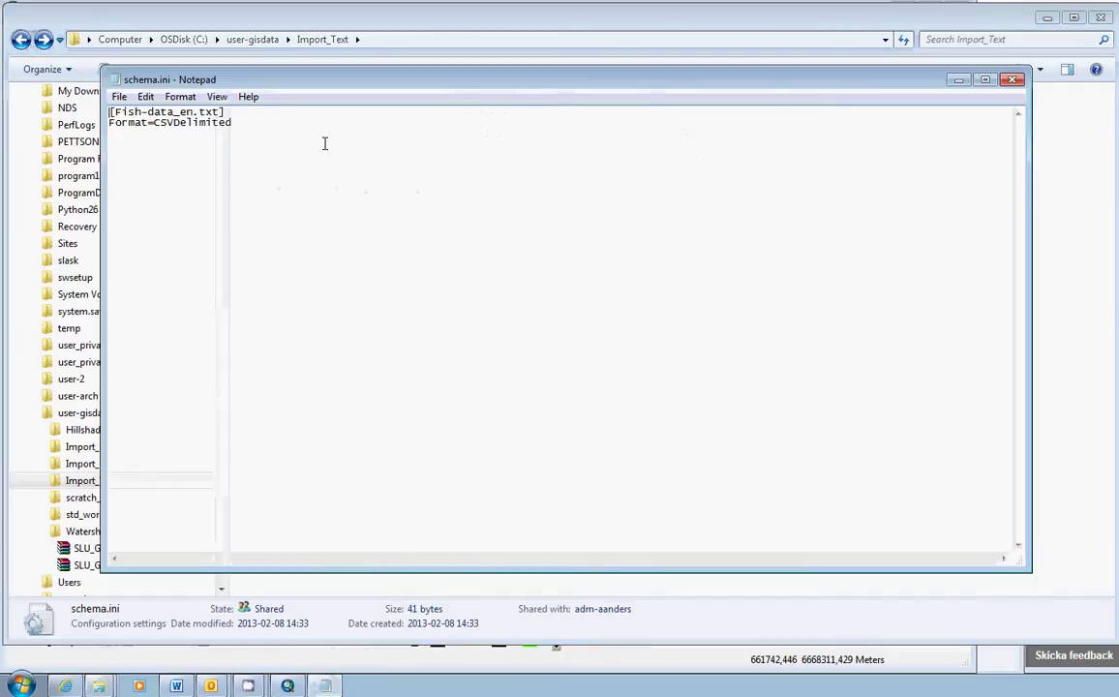
click(1014, 81)
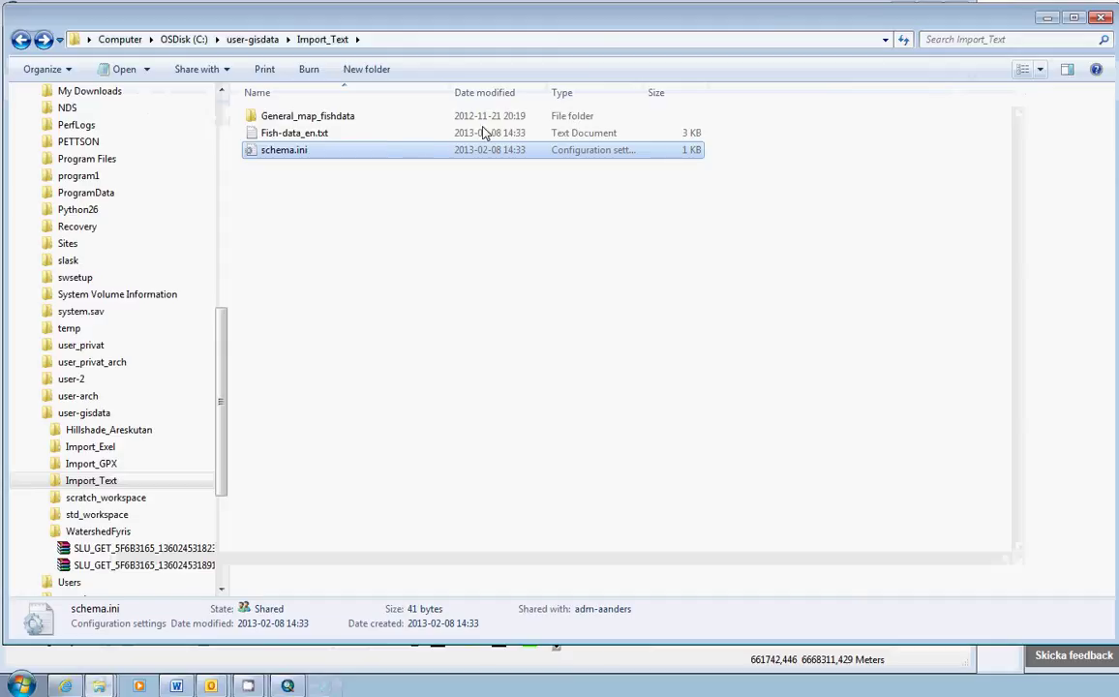
right_click(275, 160)
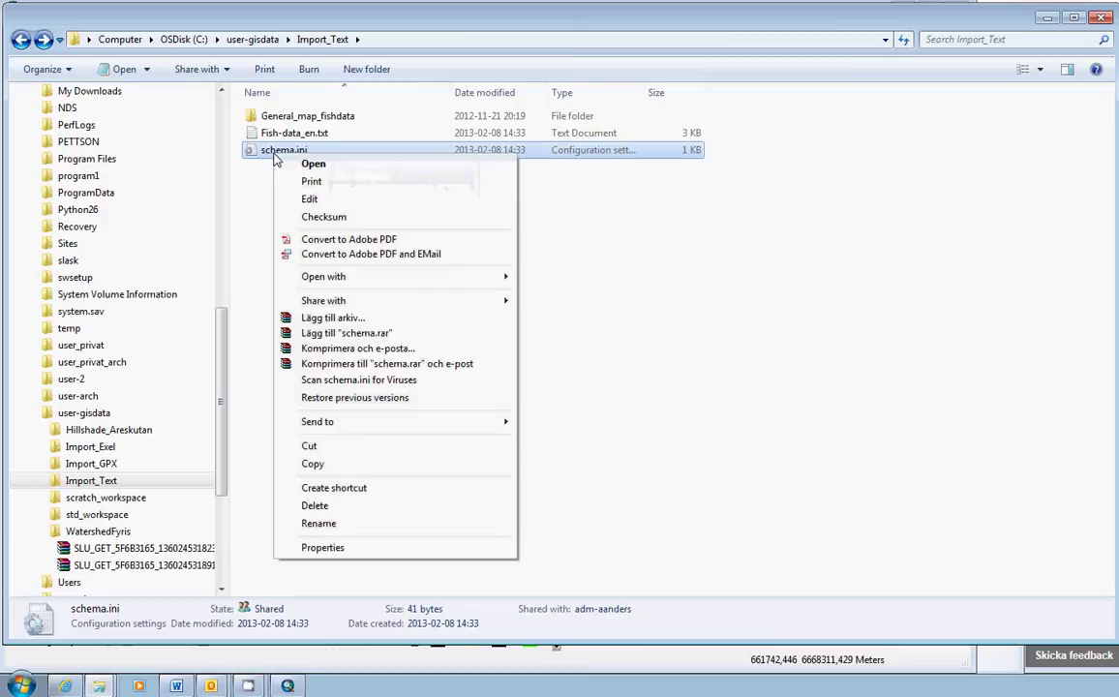
mouse_move(406, 281)
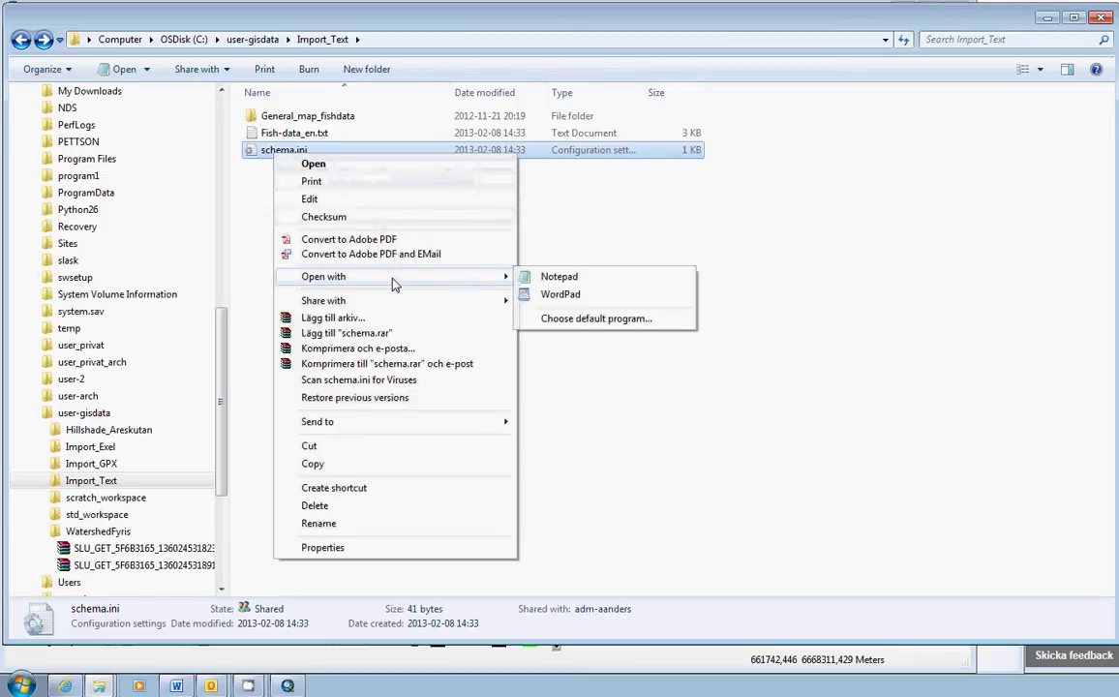
click(571, 281)
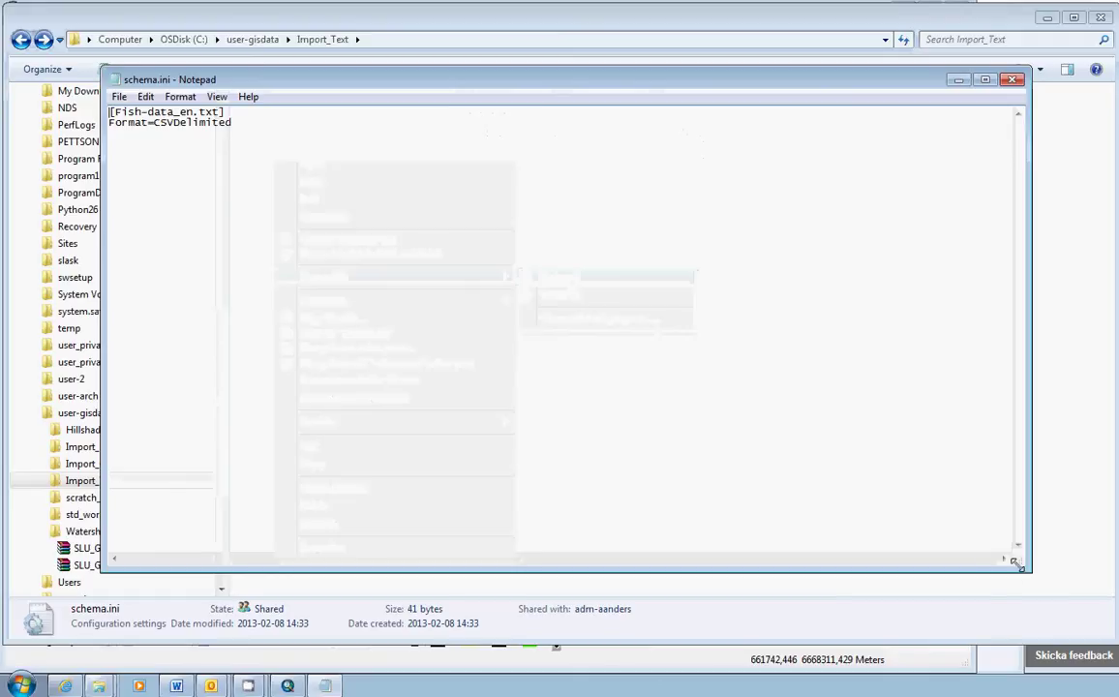
Place the schema.ini window beside the file list and review its [Fish-data_en.txt] and Format=CSVDelimited lines.
drag(1025, 567, 589, 317)
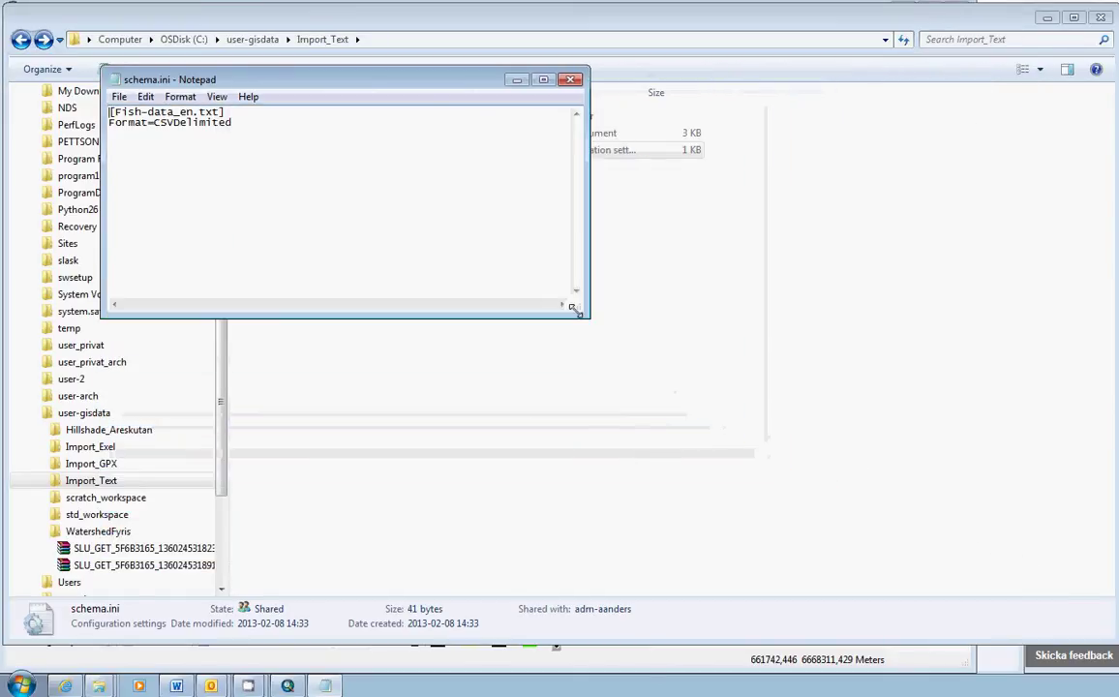
drag(418, 84, 679, 134)
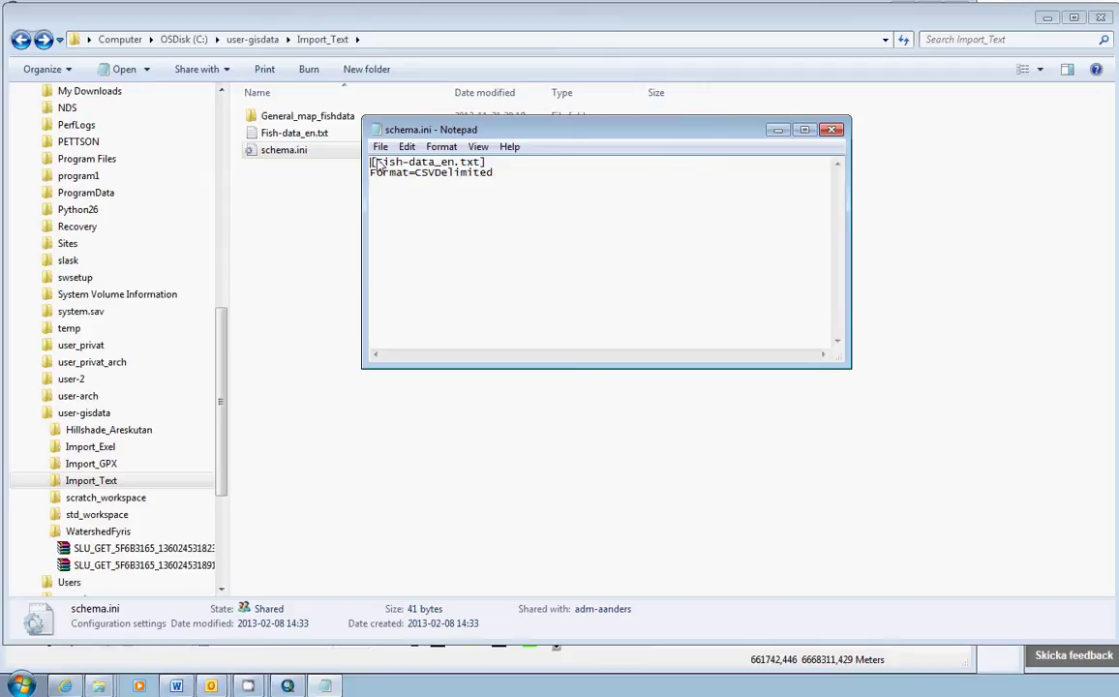
drag(376, 164, 481, 163)
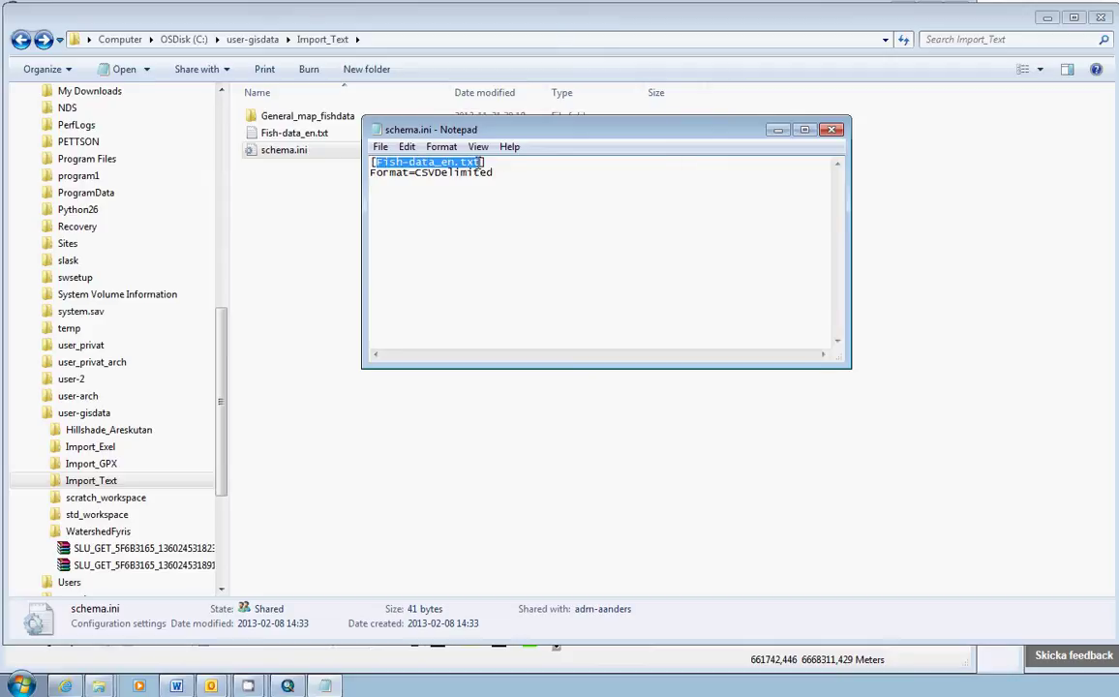
click(481, 176)
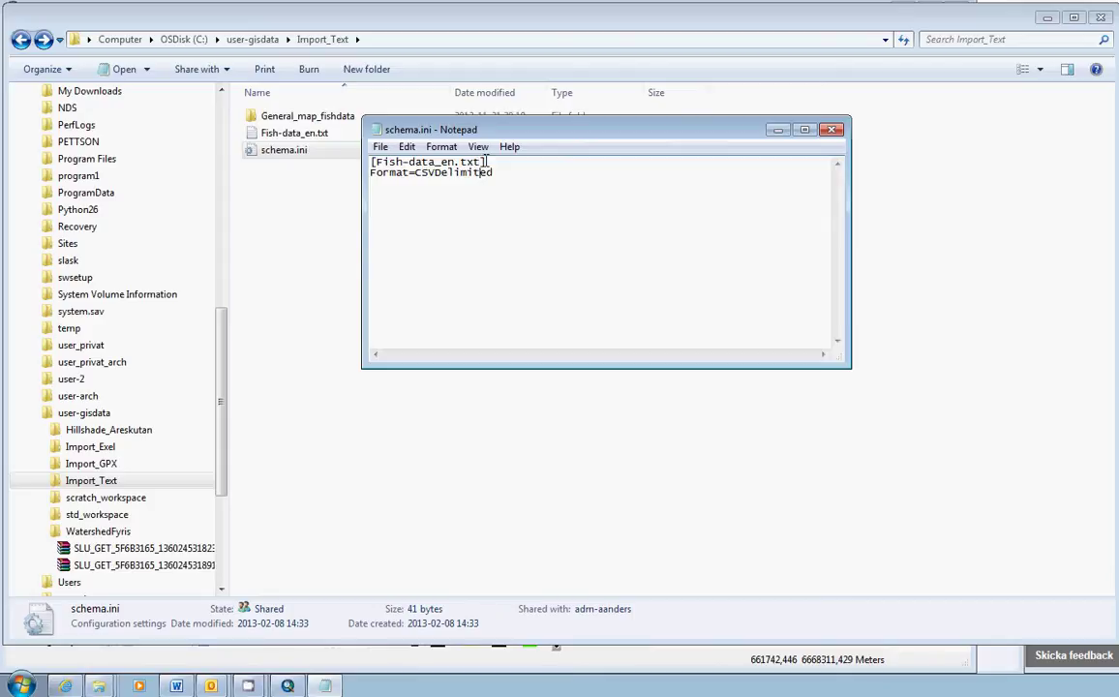
drag(500, 171, 347, 185)
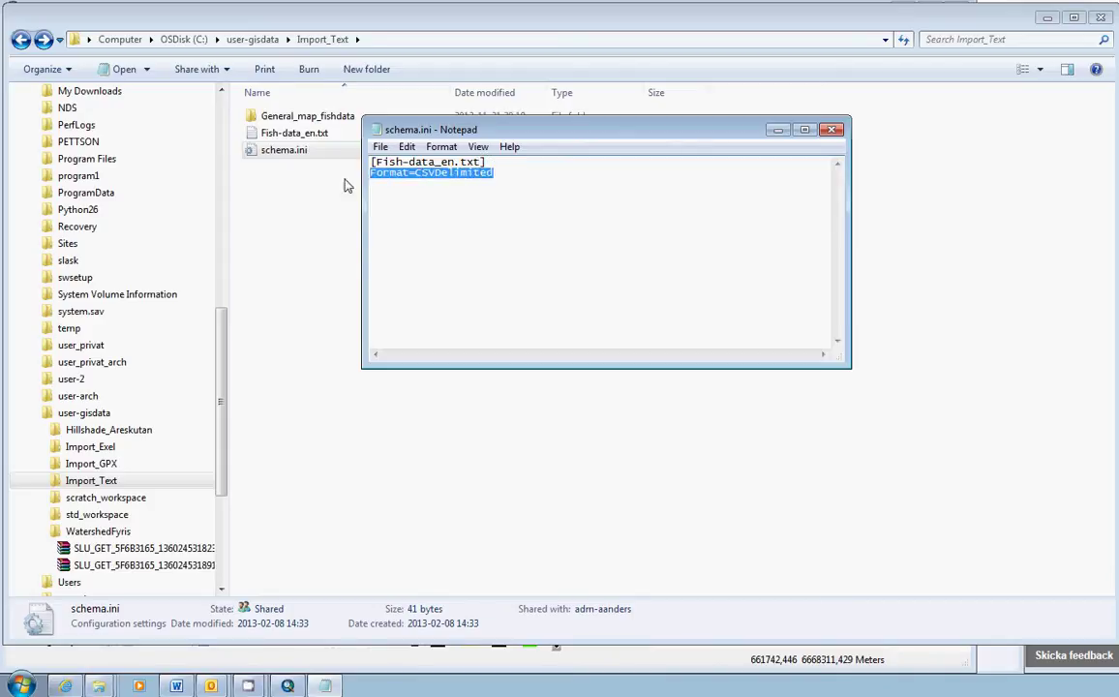
click(453, 190)
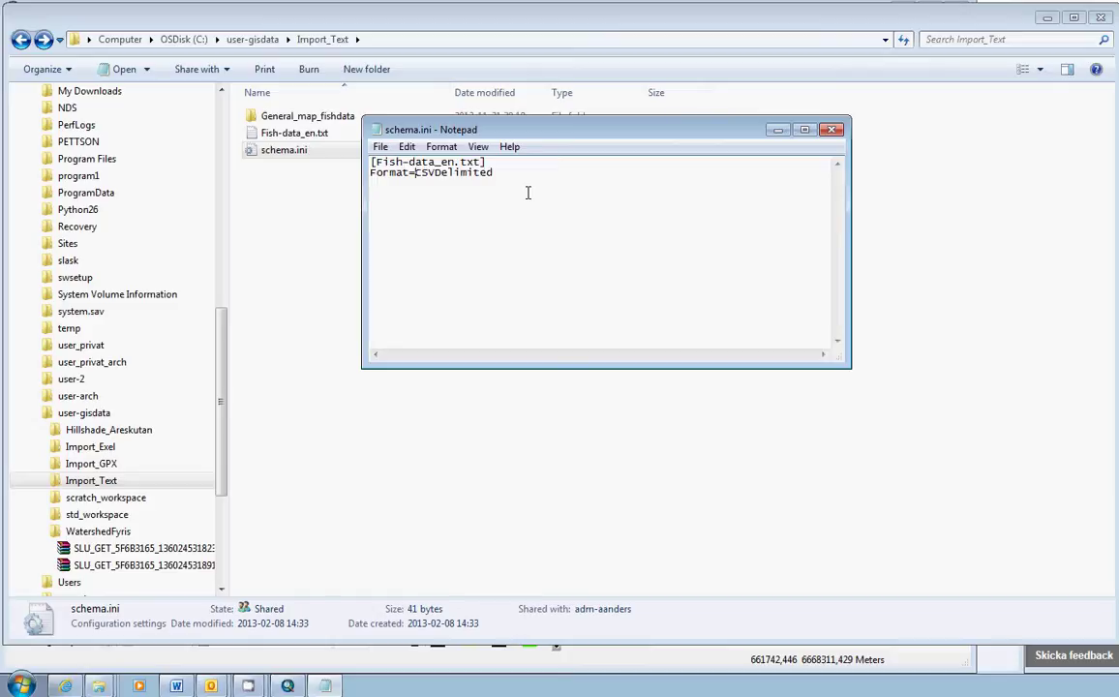
Change schema.ini's format line from Format=CSVDelimited to Format=Delimited(;).
key(shift+End)
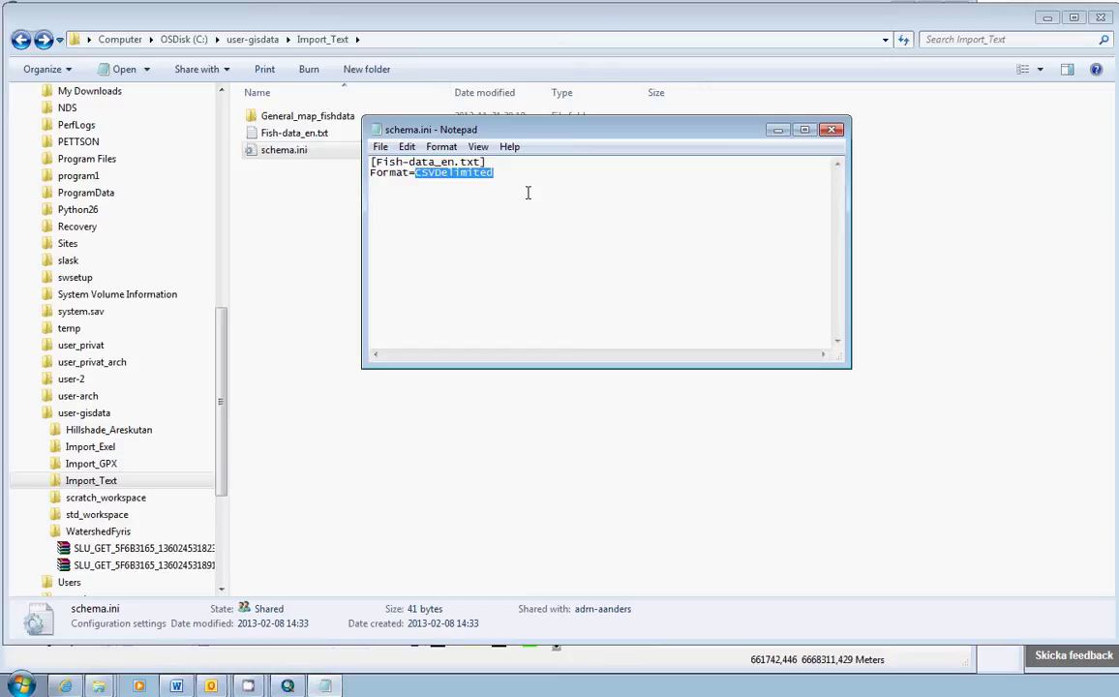
key(End)
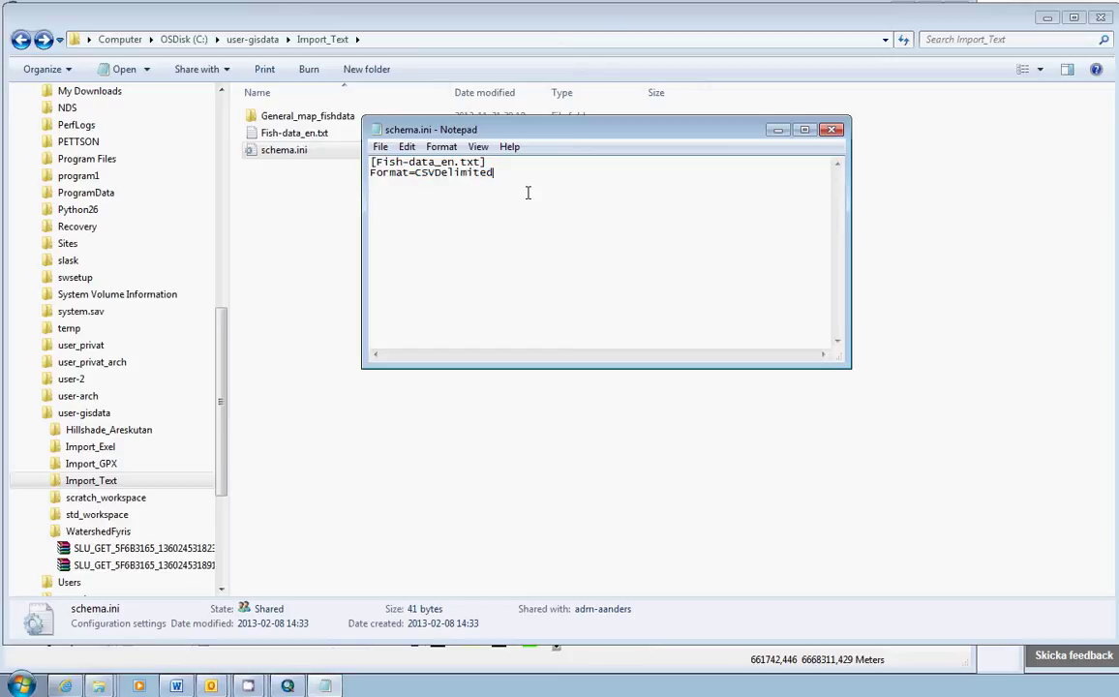
key(Left)
key(Left)
key(Left)
key(Left)
key(Left)
key(Left)
key(Left)
key(Left)
key(shift+End)
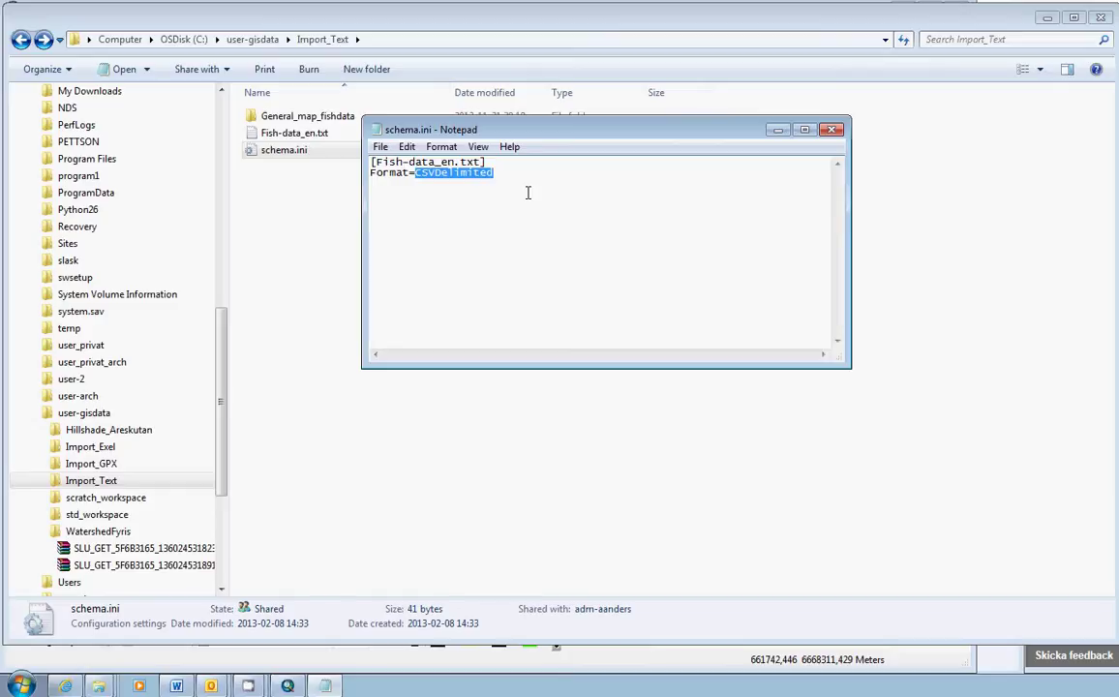
key(End)
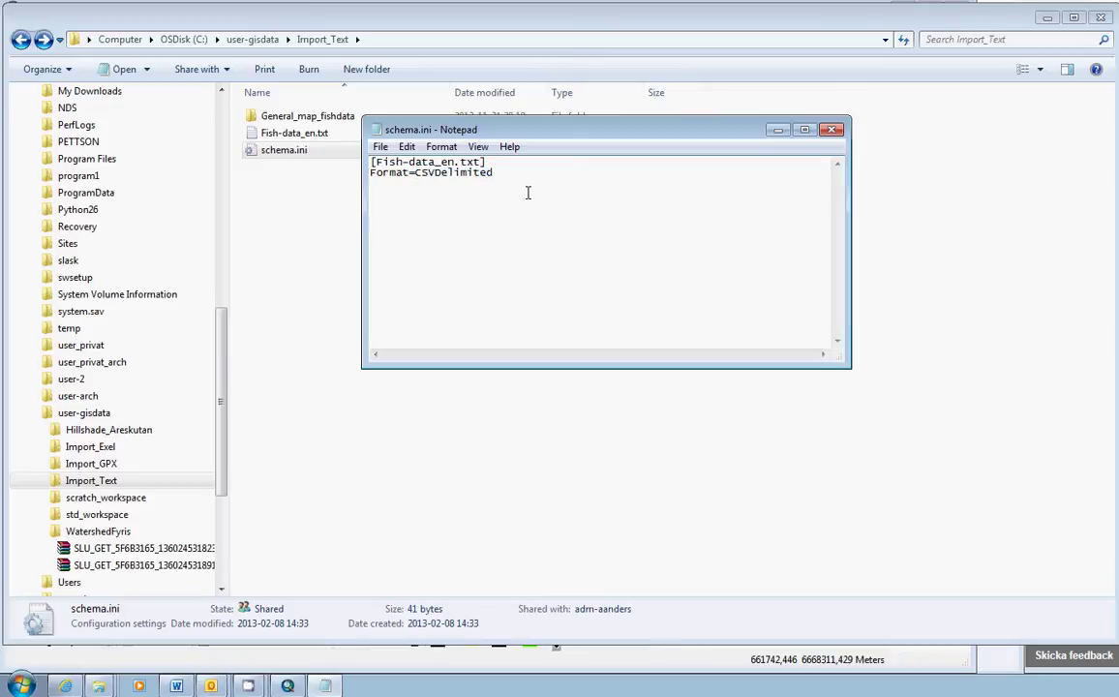
key(Left)
key(Left)
key(Left)
key(Left)
key(Left)
key(Left)
key(Left)
key(Left)
key(Left)
key(Delete)
key(Delete)
key(Delete)
key(End)
text((;))
Close schema.ini saving the change, and return to ArcMap.
double_click(376, 132)
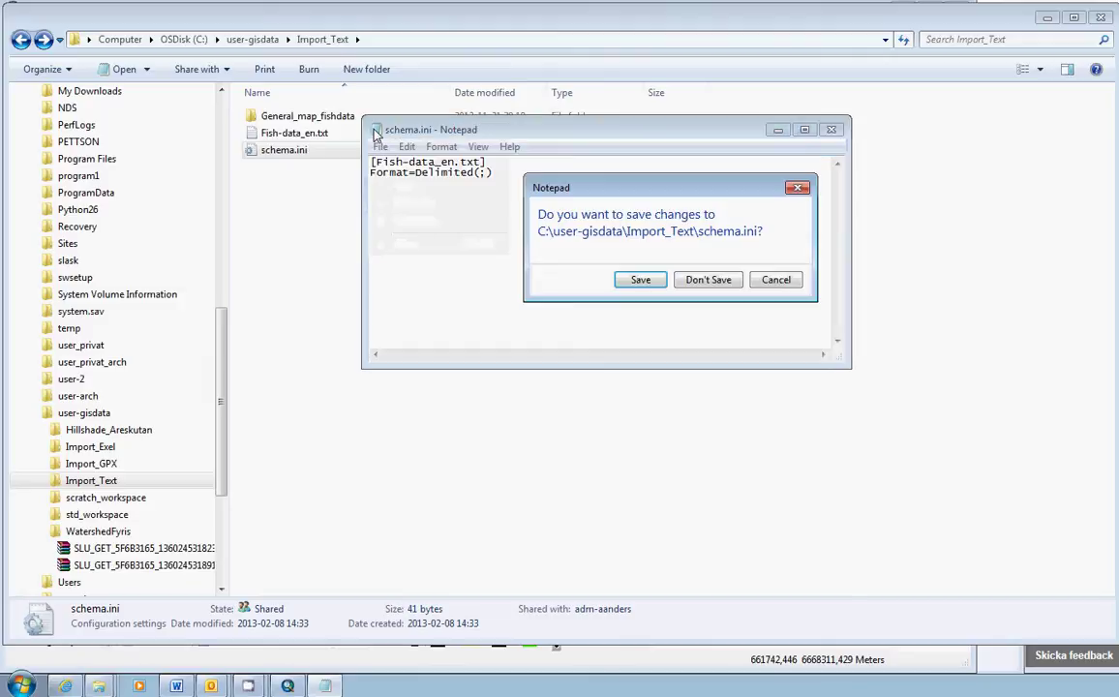
click(654, 282)
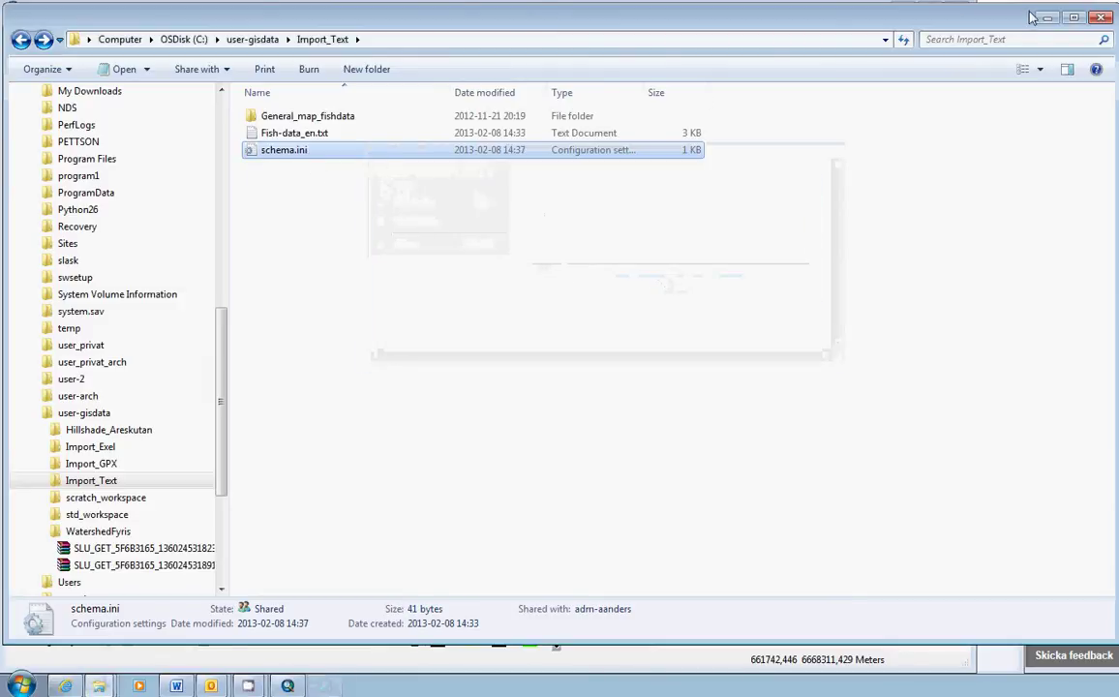
key(alt+Tab)
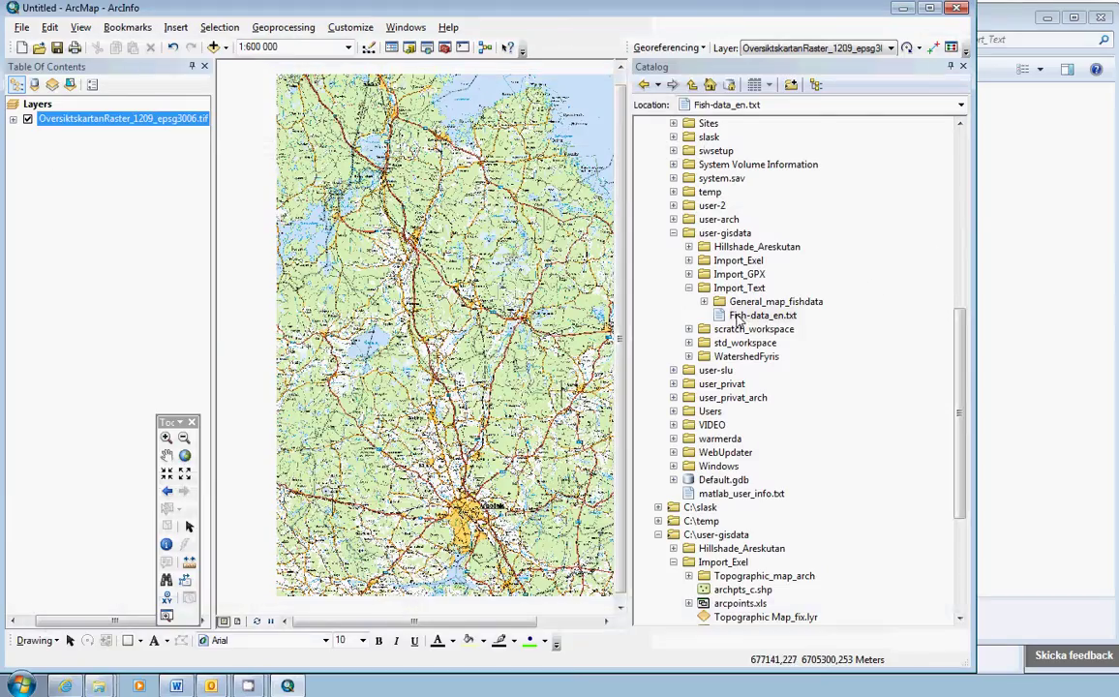
Start Create Feature Class From XY Table for Fish-data_en.txt from the Catalog.
right_click(739, 316)
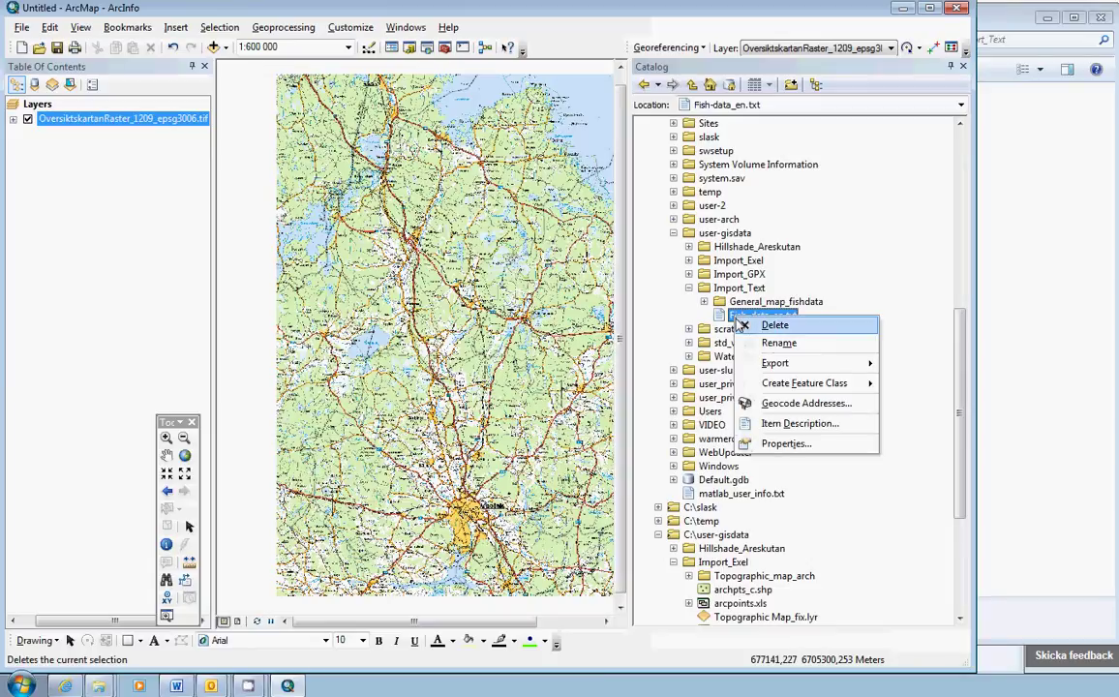
mouse_move(833, 383)
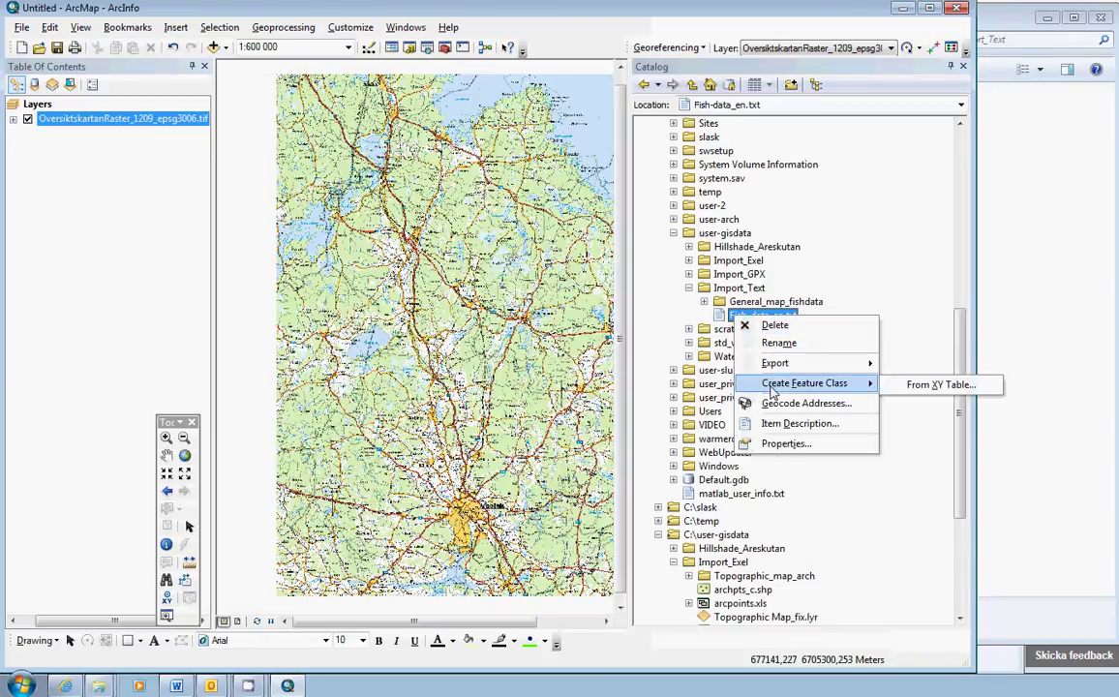
click(954, 385)
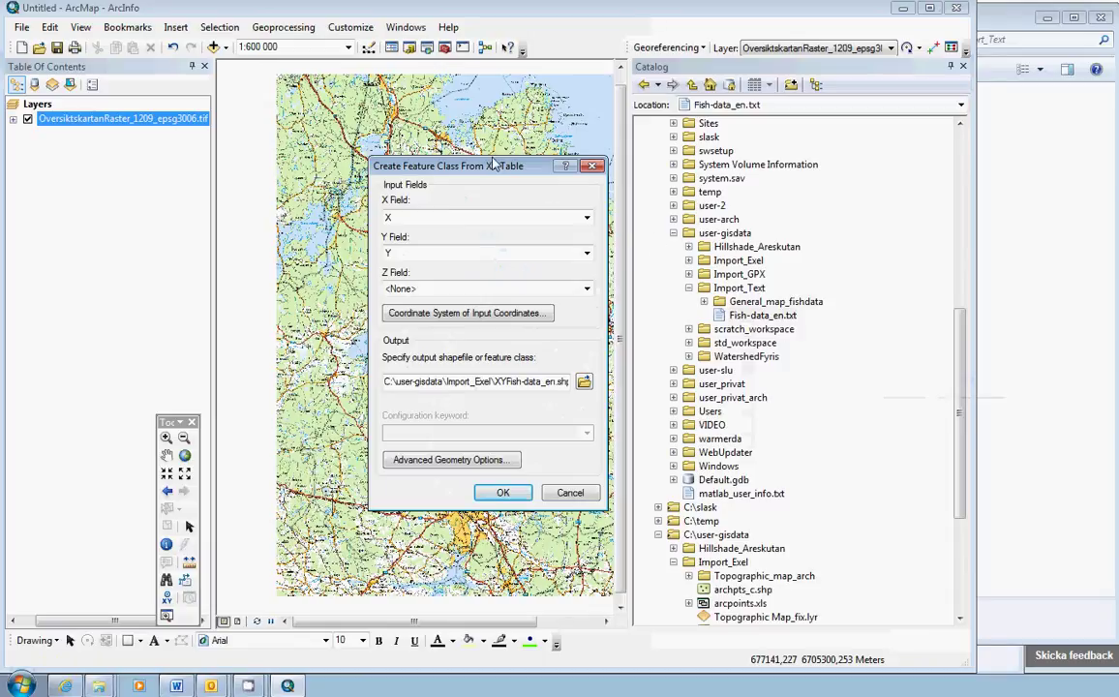
drag(487, 170, 427, 138)
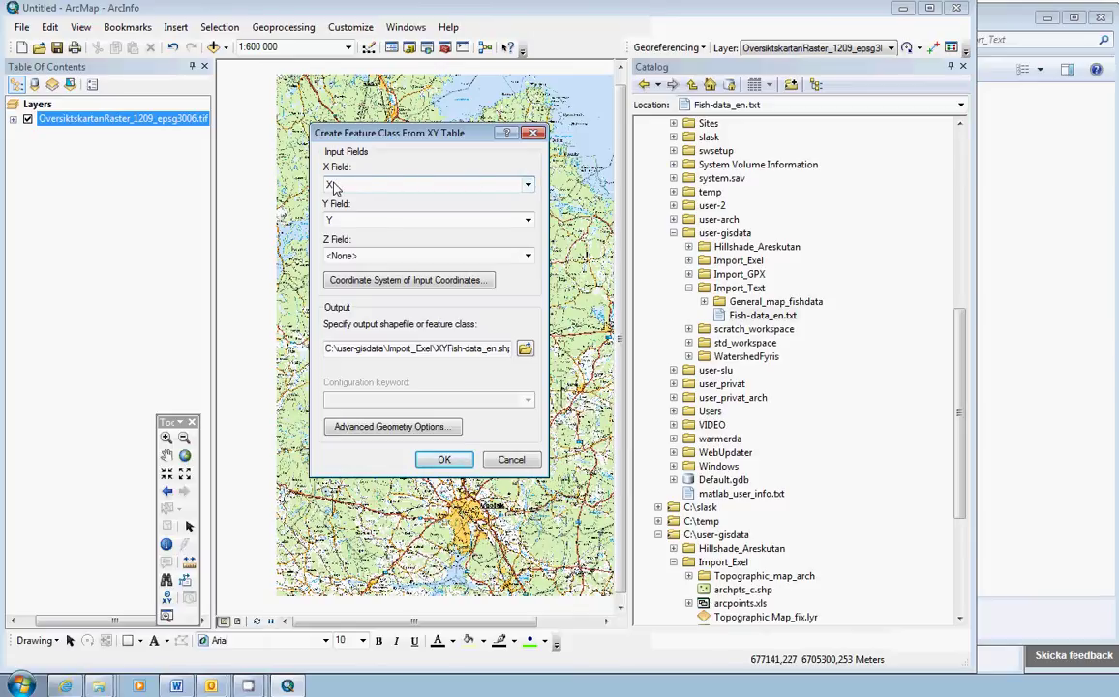
Set the X Field to Y and the Y Field to X.
click(528, 184)
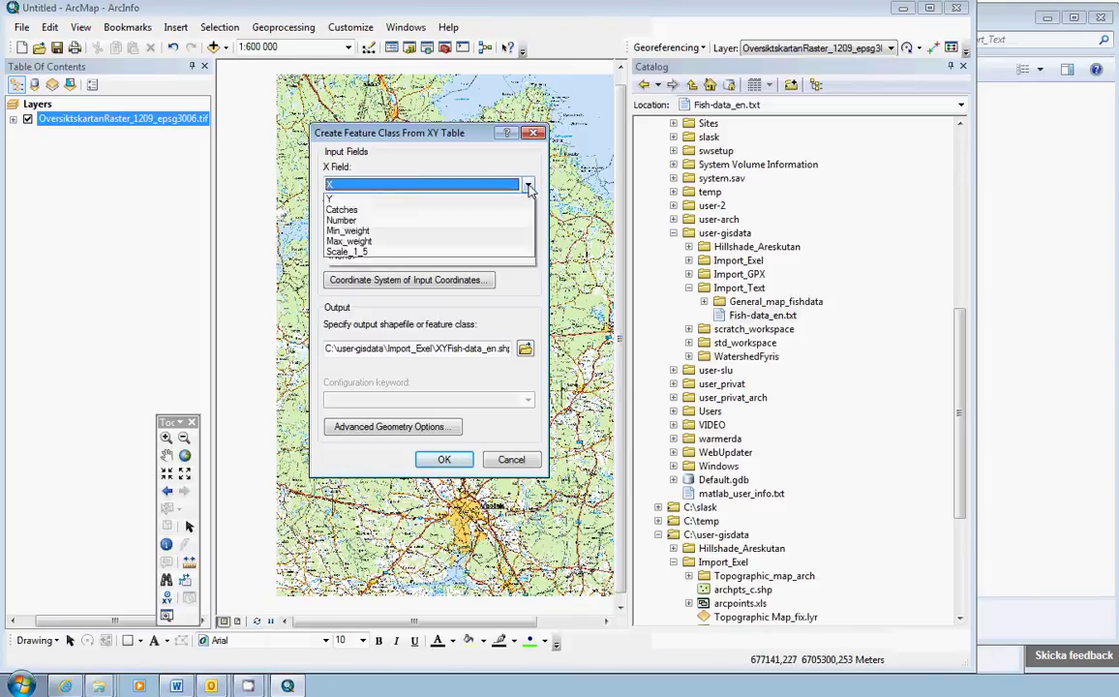
click(462, 220)
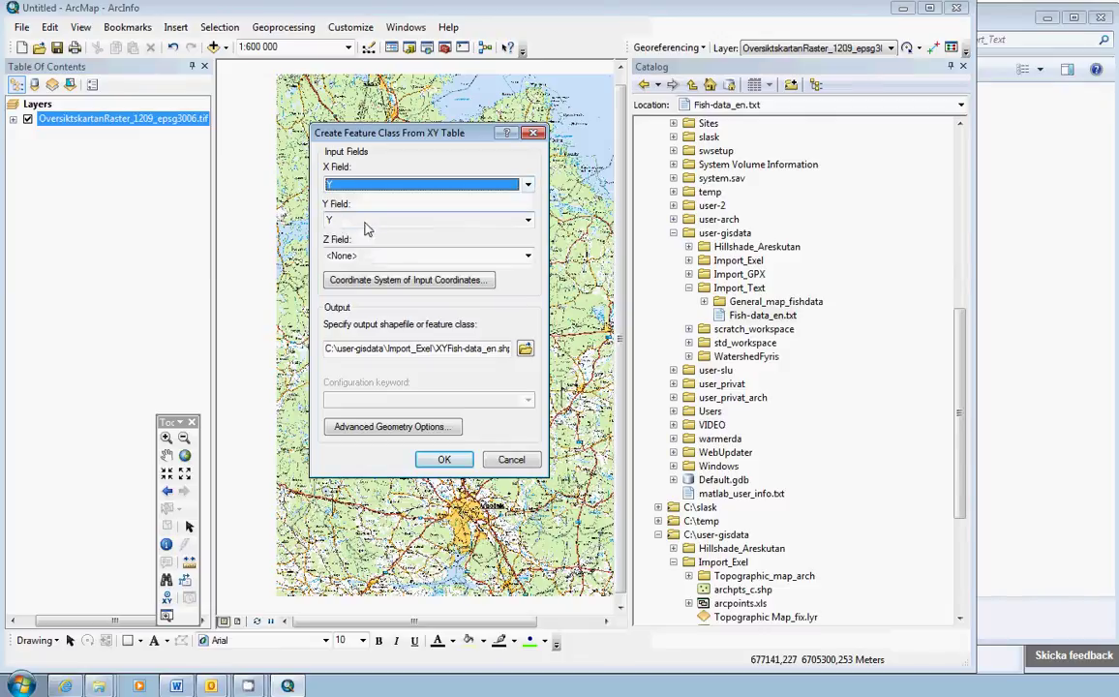
click(525, 221)
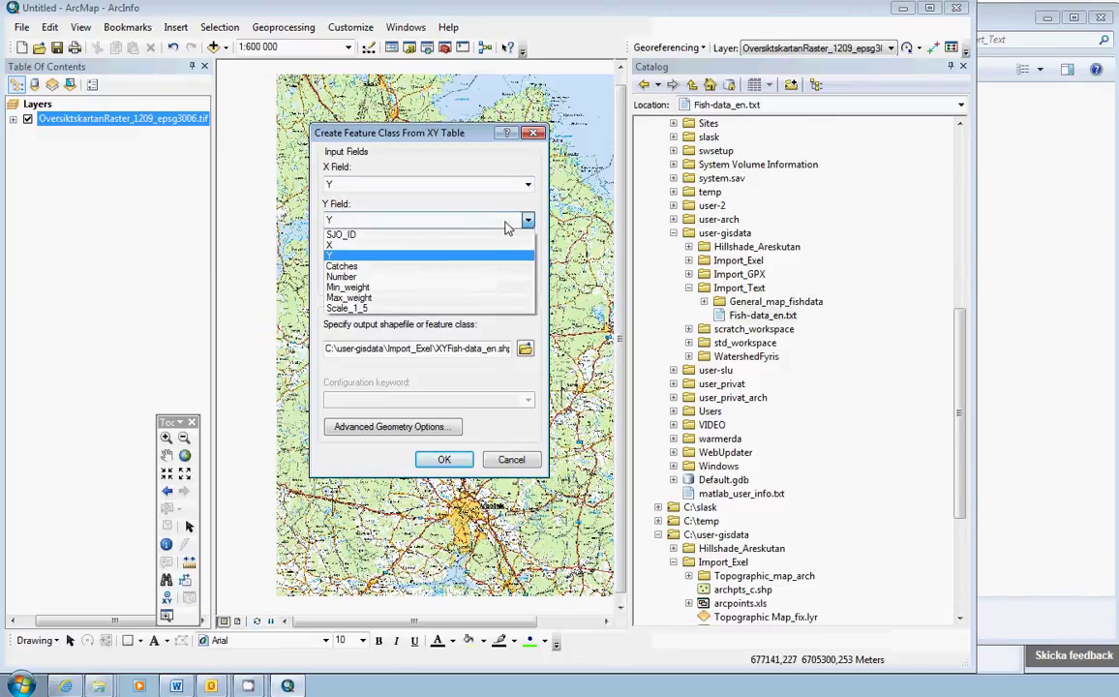
click(376, 246)
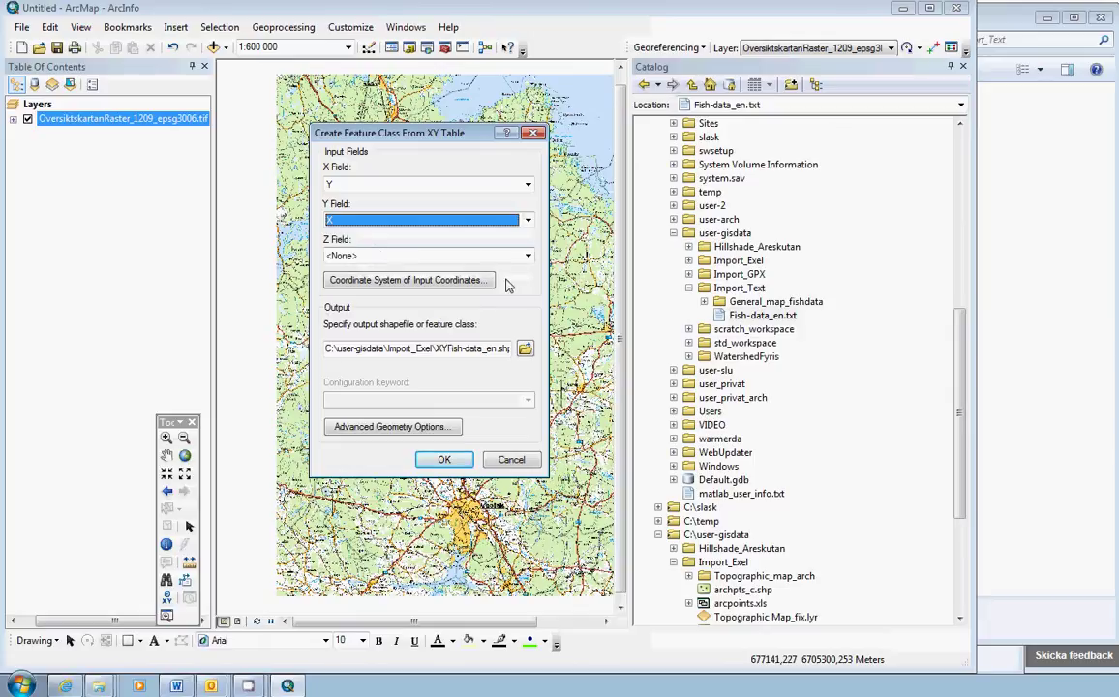
Set the input coordinates to RT90 25 gon V from Projected > National Grids > Sweden.
click(406, 281)
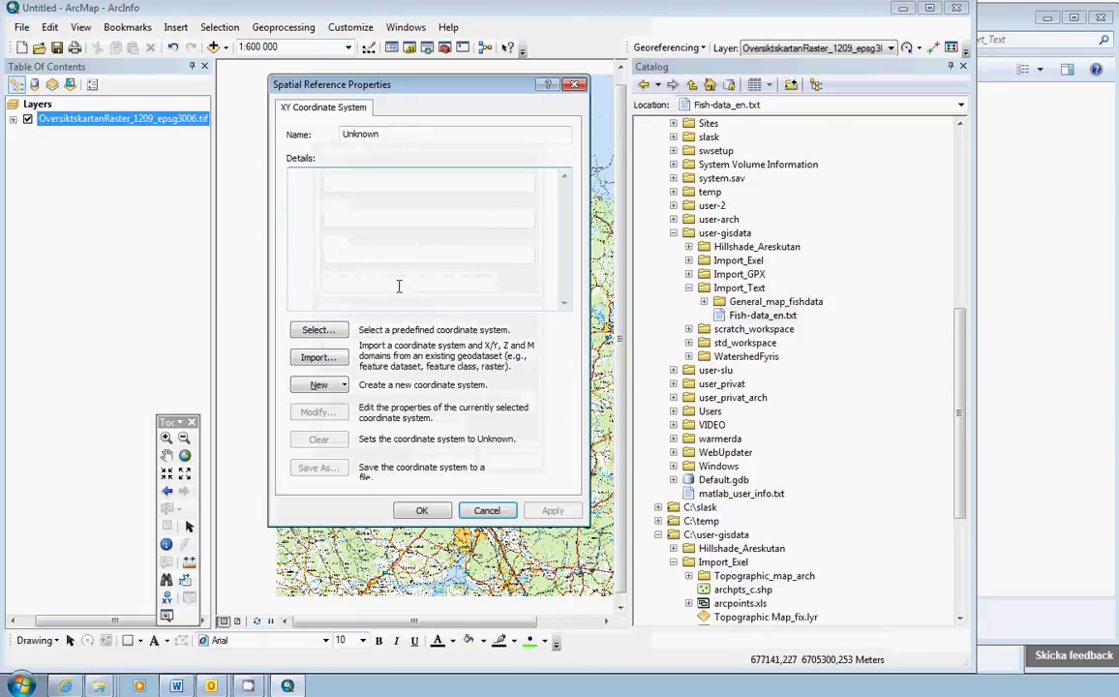
click(320, 330)
double_click(330, 260)
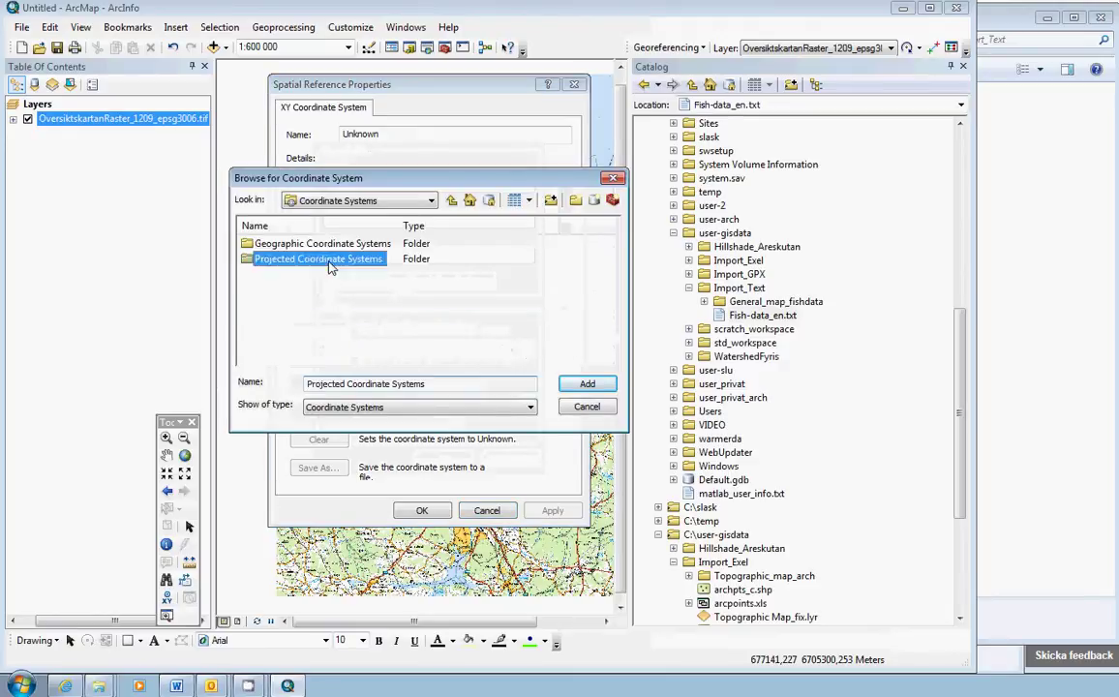
click(291, 290)
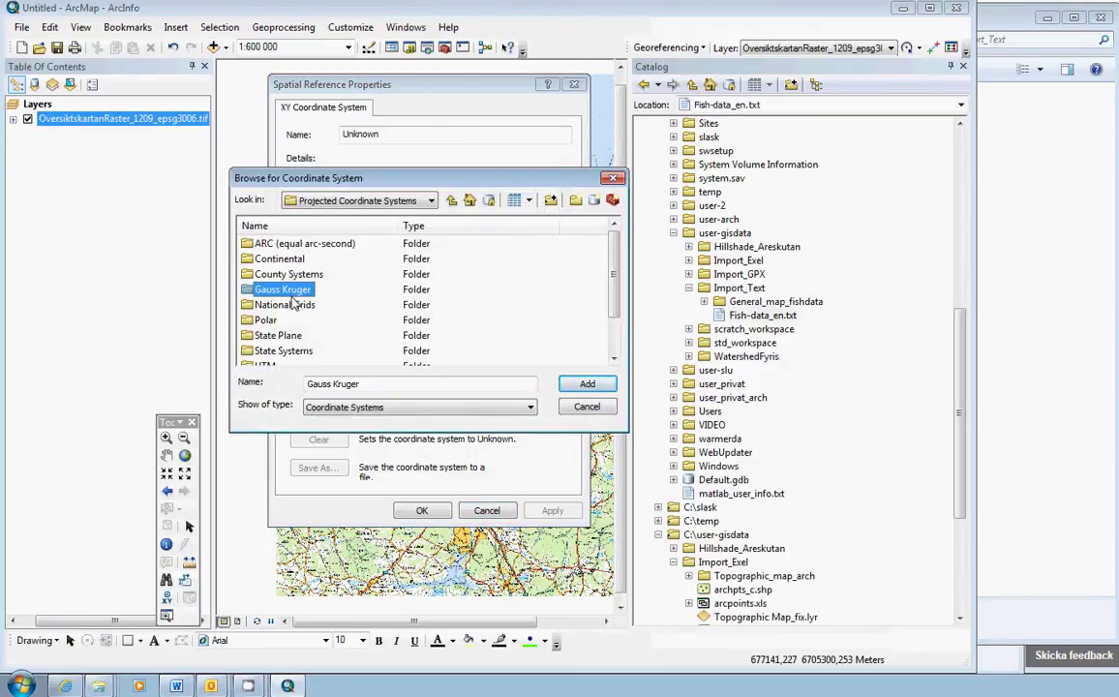
double_click(290, 304)
scroll(291, 320, down, 5)
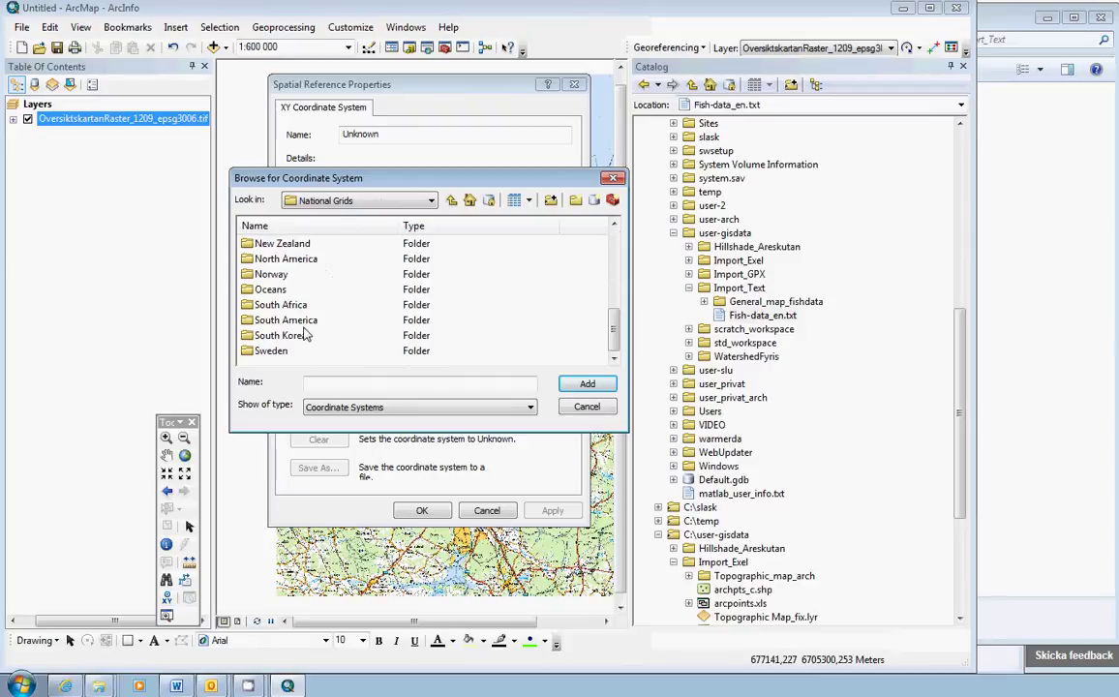
double_click(266, 347)
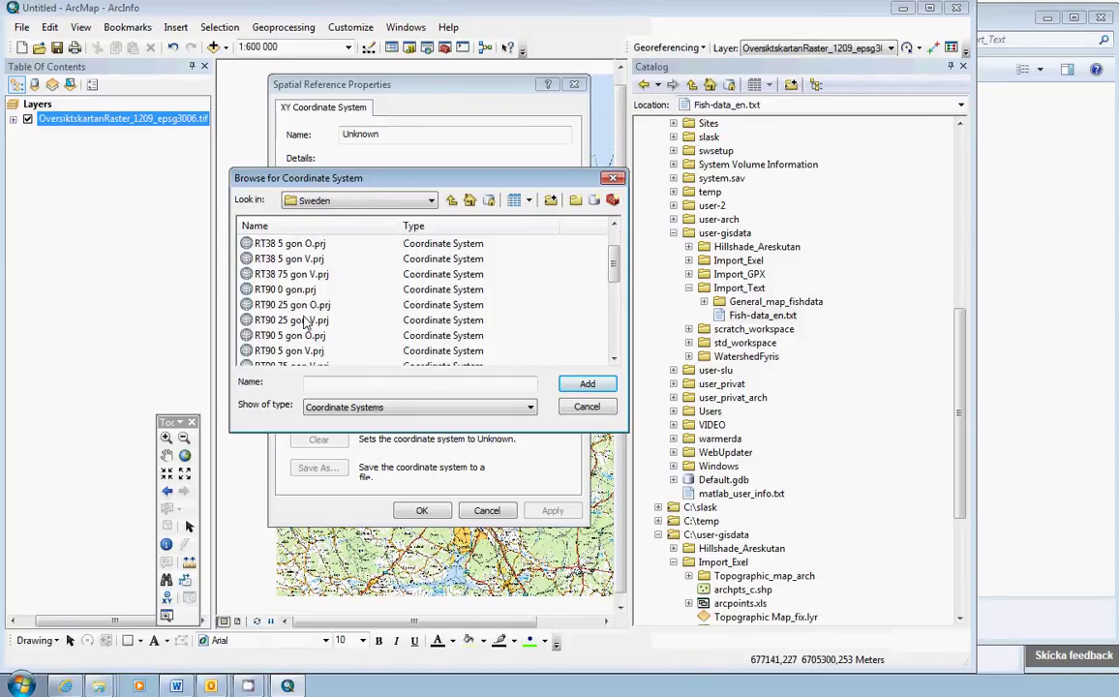
scroll(300, 322, down, 2)
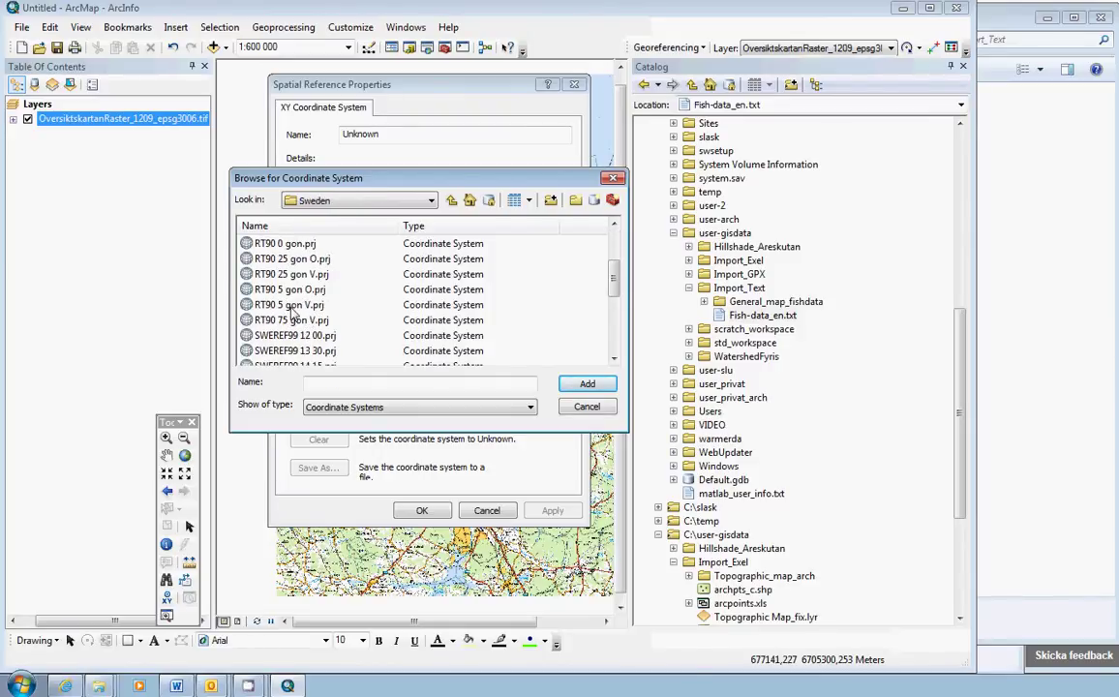
click(307, 275)
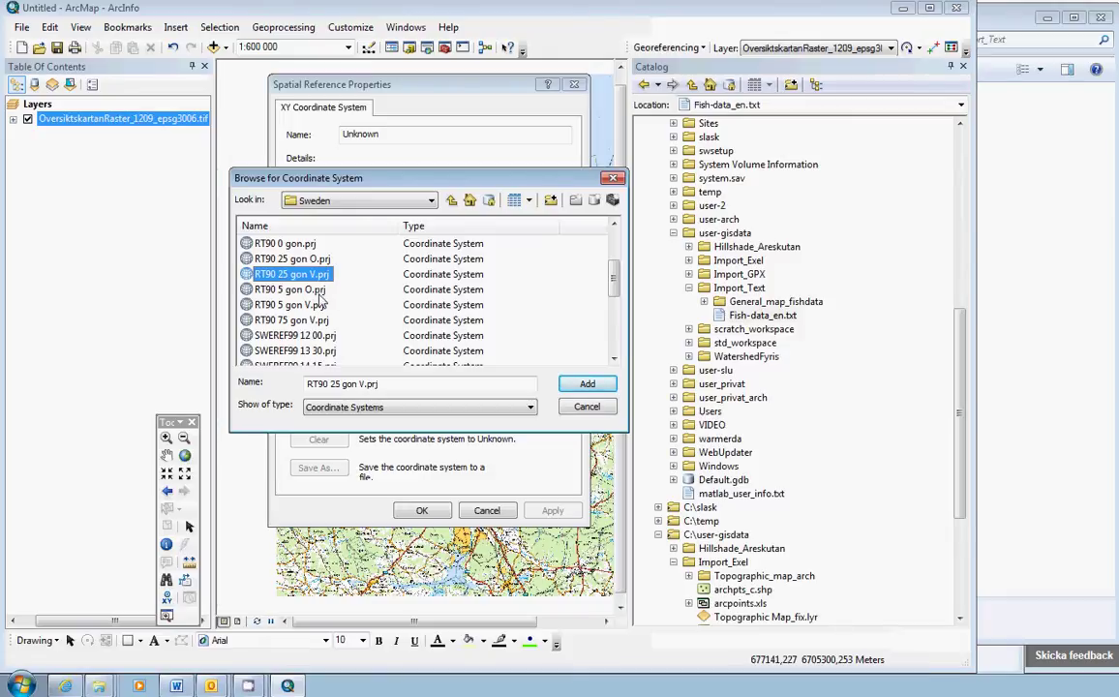
click(587, 385)
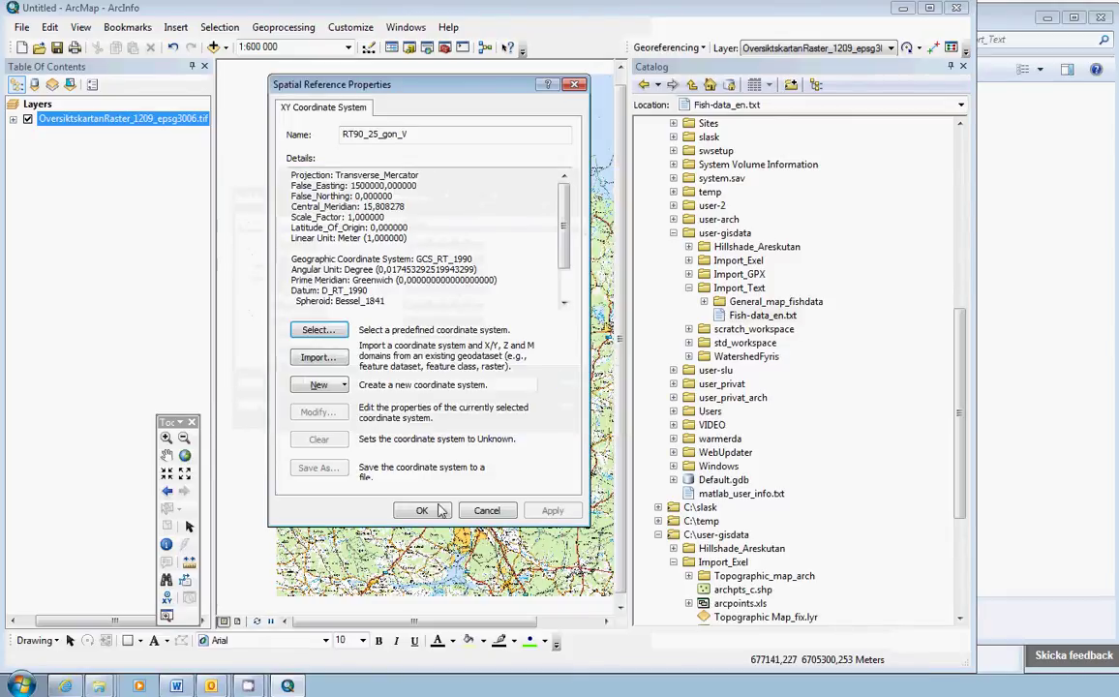
click(422, 510)
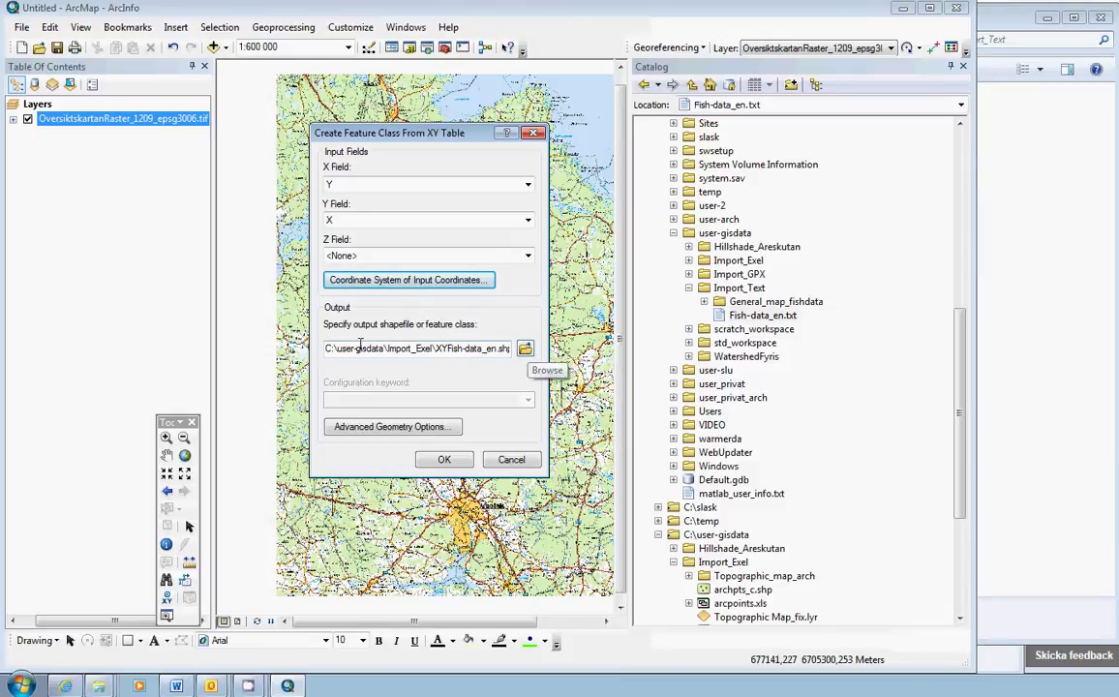
Save the output as XYFish-data_en.shp in the Import_Text folder and create the point shapefile.
click(523, 349)
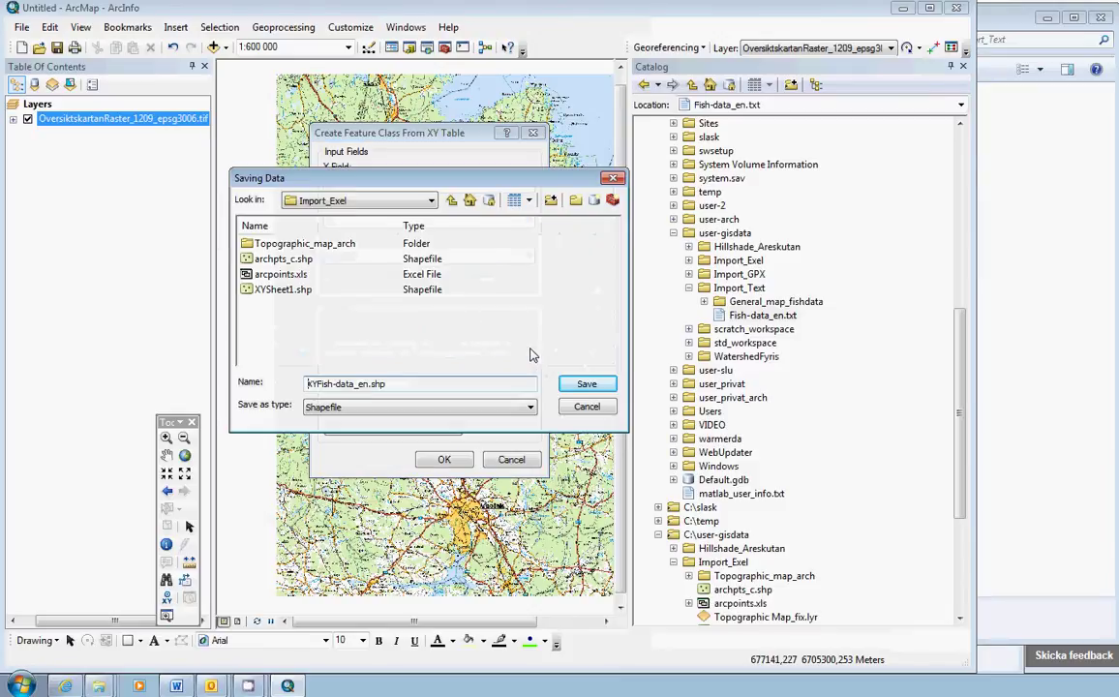
click(452, 200)
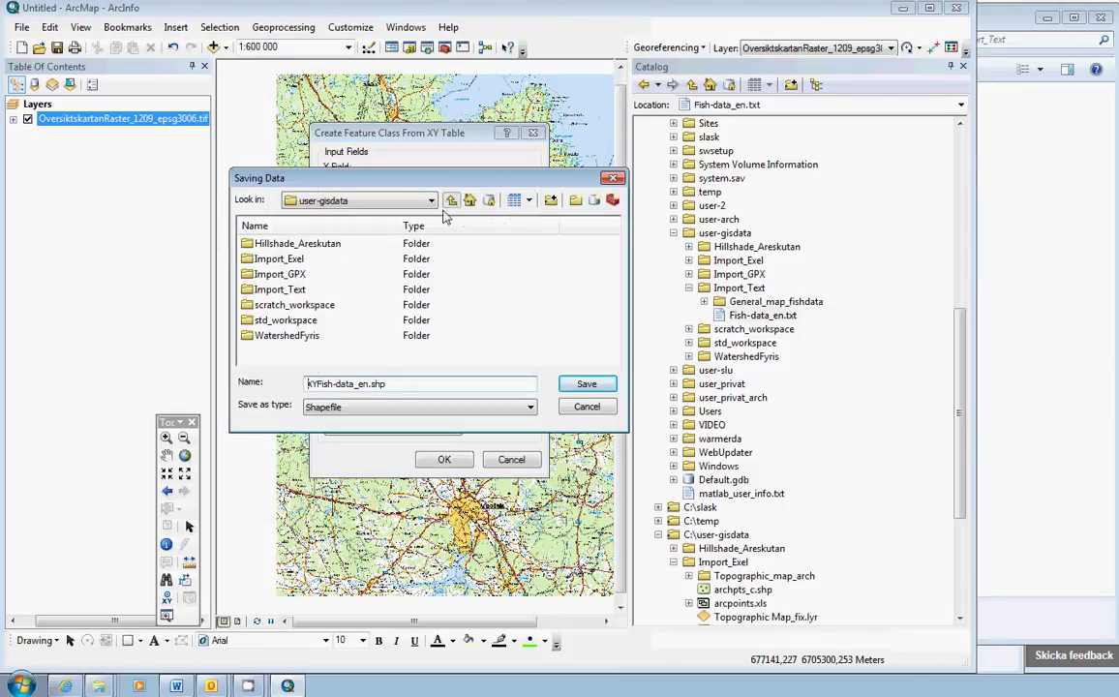
click(279, 292)
double_click(279, 292)
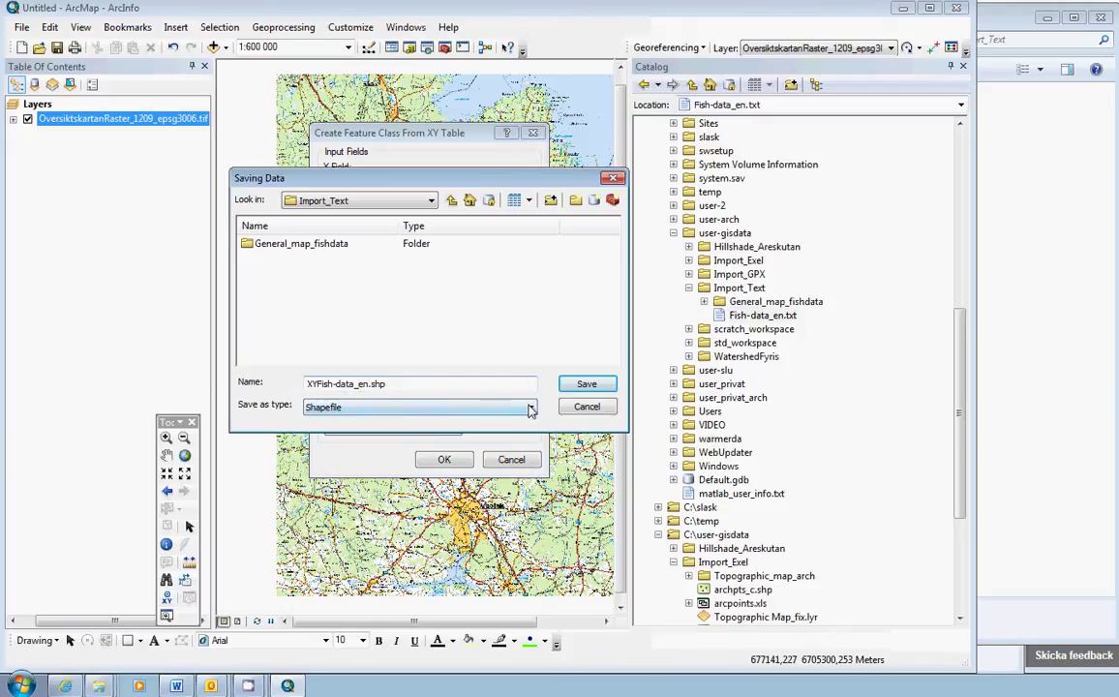
click(587, 386)
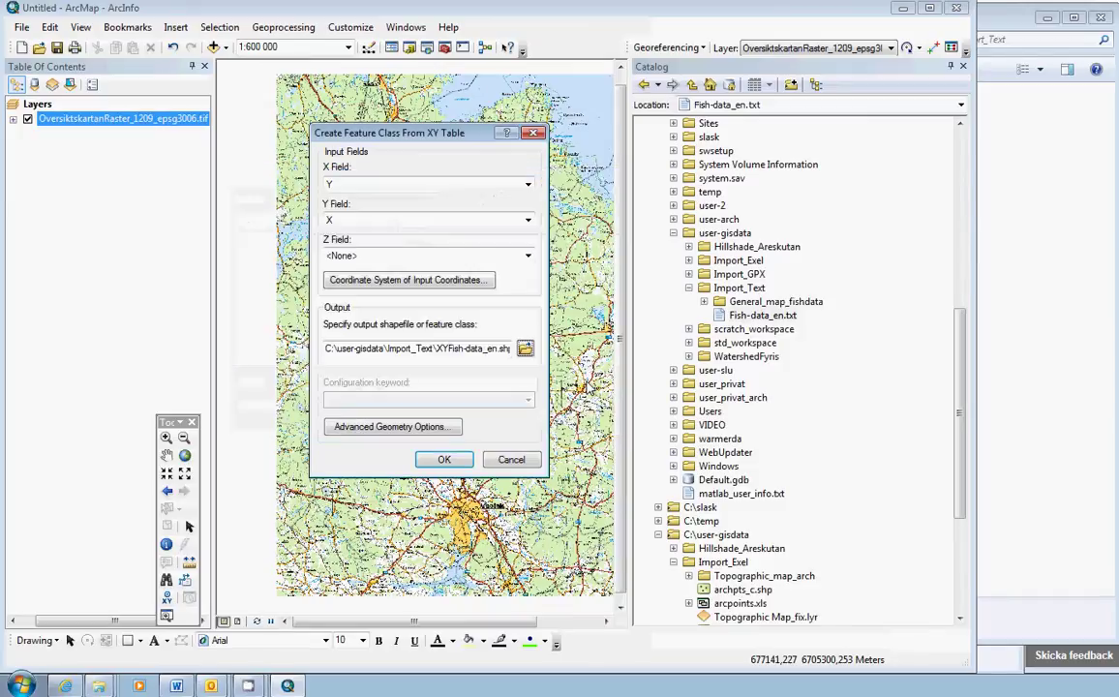
click(444, 461)
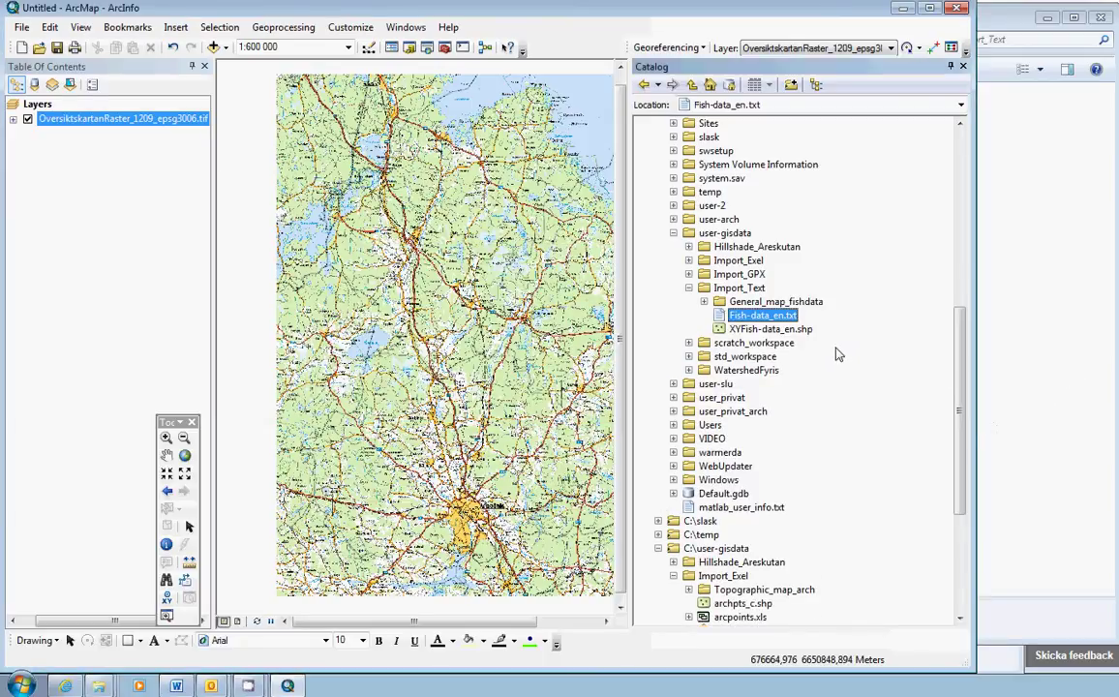
key(Down)
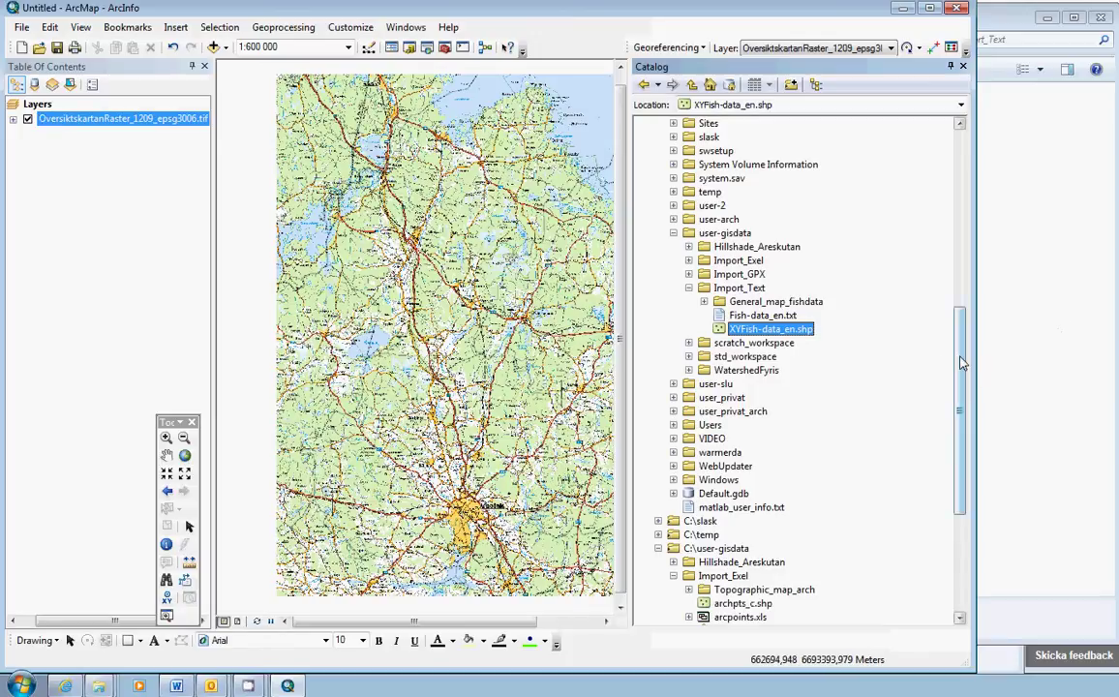
scroll(970, 383, down, 1)
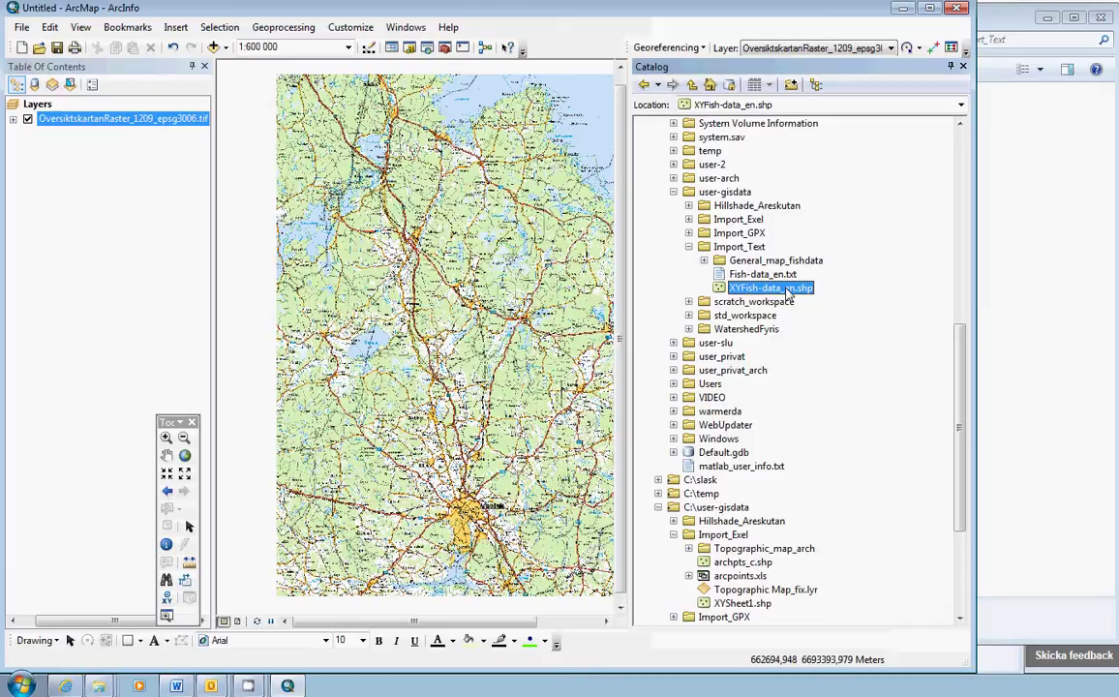
scroll(956, 302, up, 2)
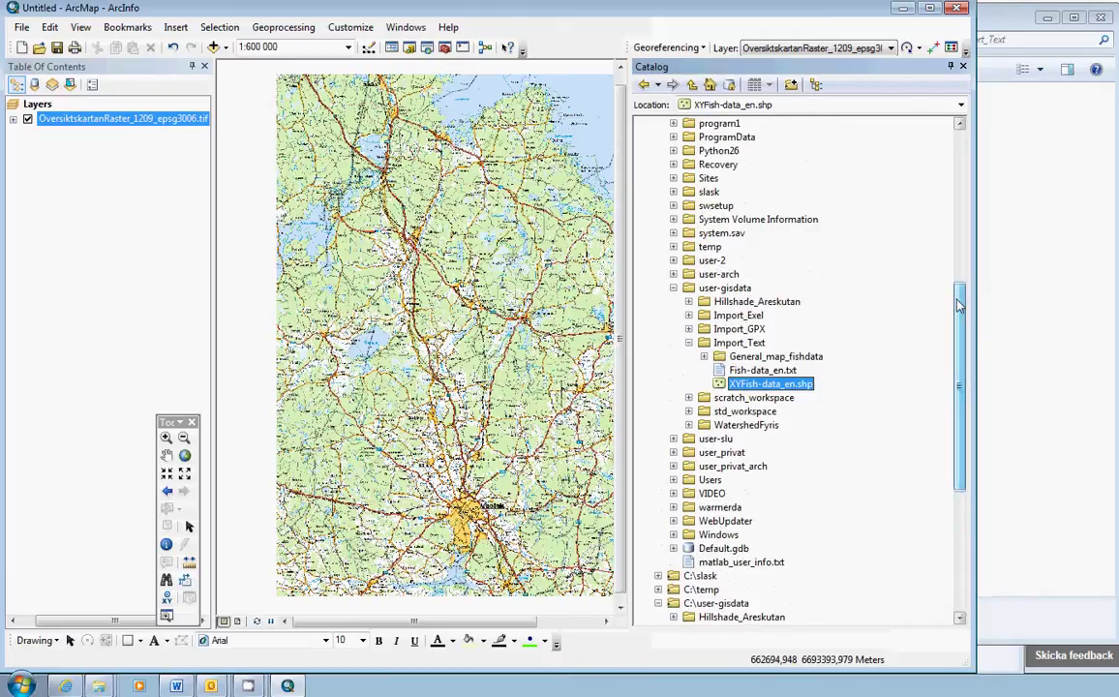
scroll(965, 360, down, 1)
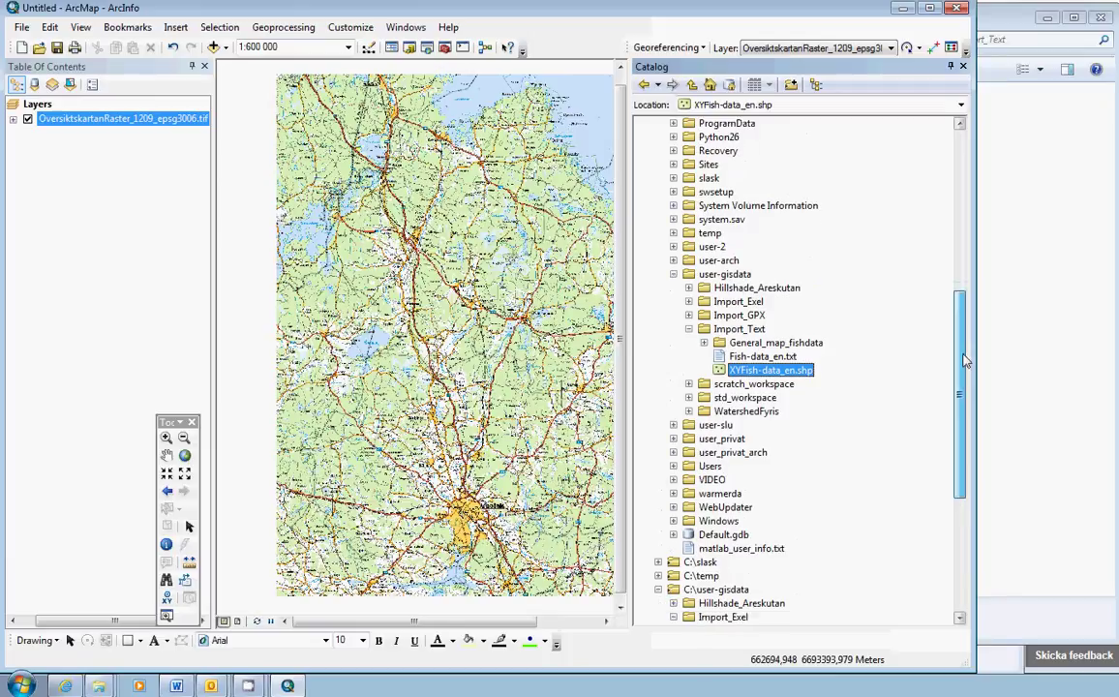
scroll(965, 360, down, 7)
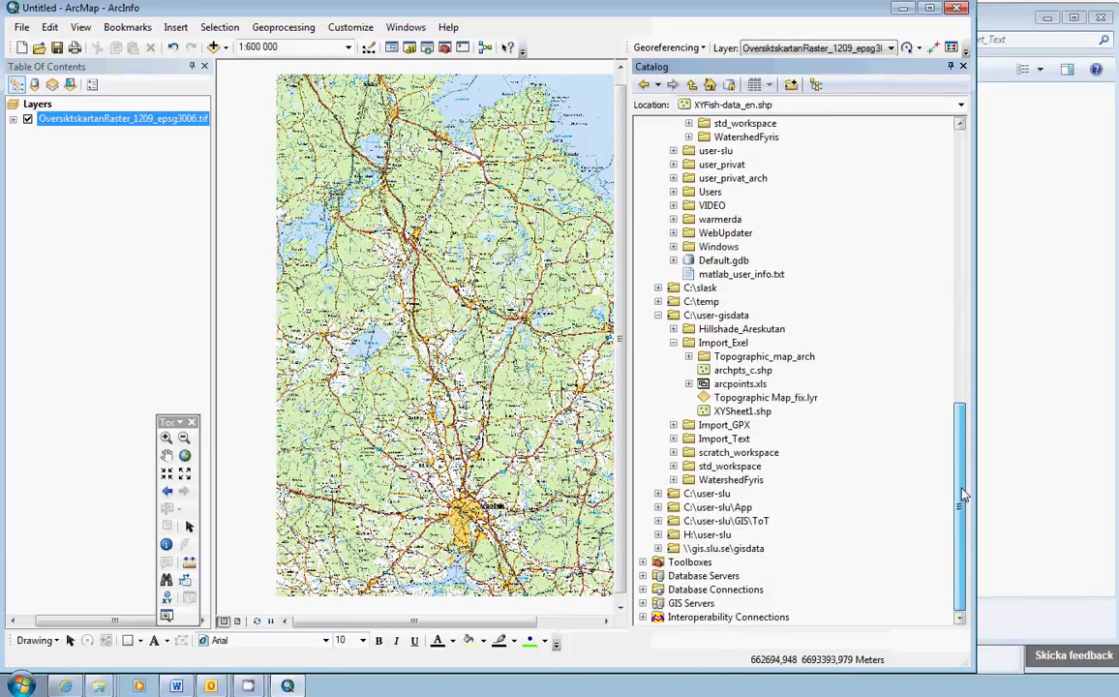
scroll(965, 495, up, 5)
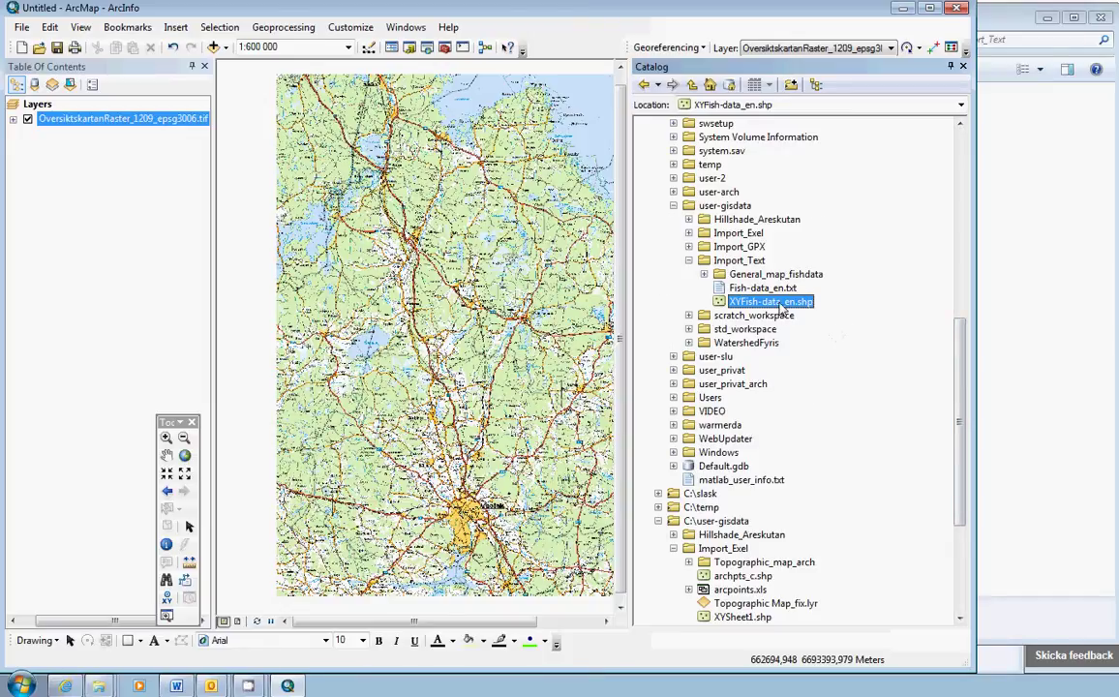
Add XYFish-data_en.shp to the map's layers and move the GCS_RT_1990 warning aside.
drag(780, 308, 102, 117)
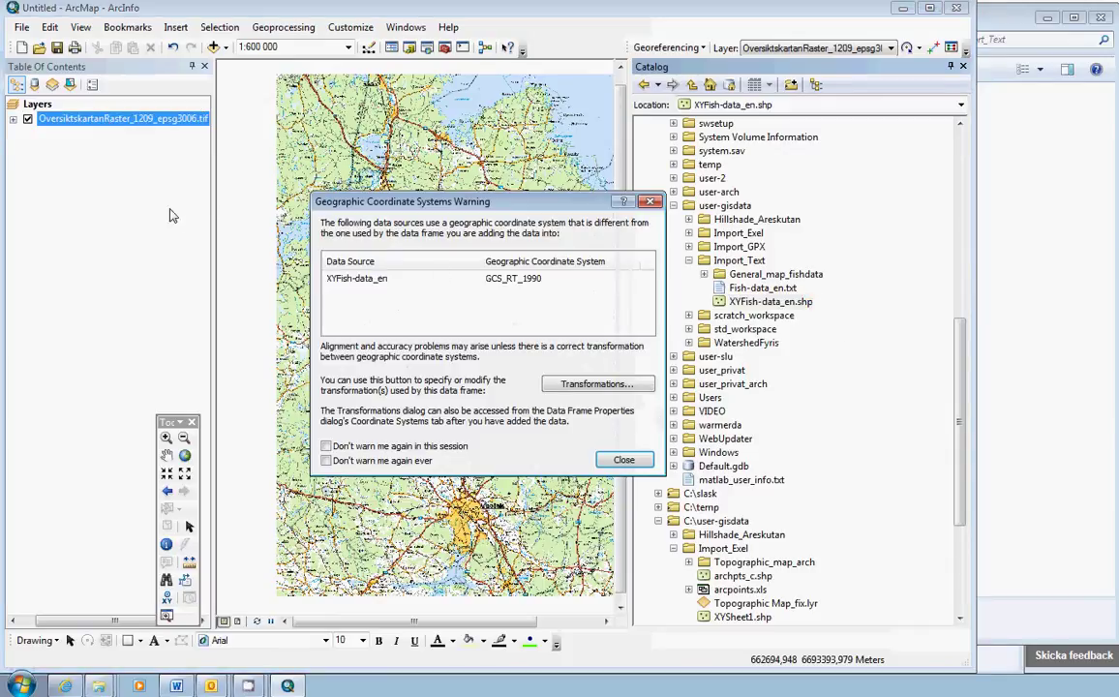
drag(482, 202, 434, 173)
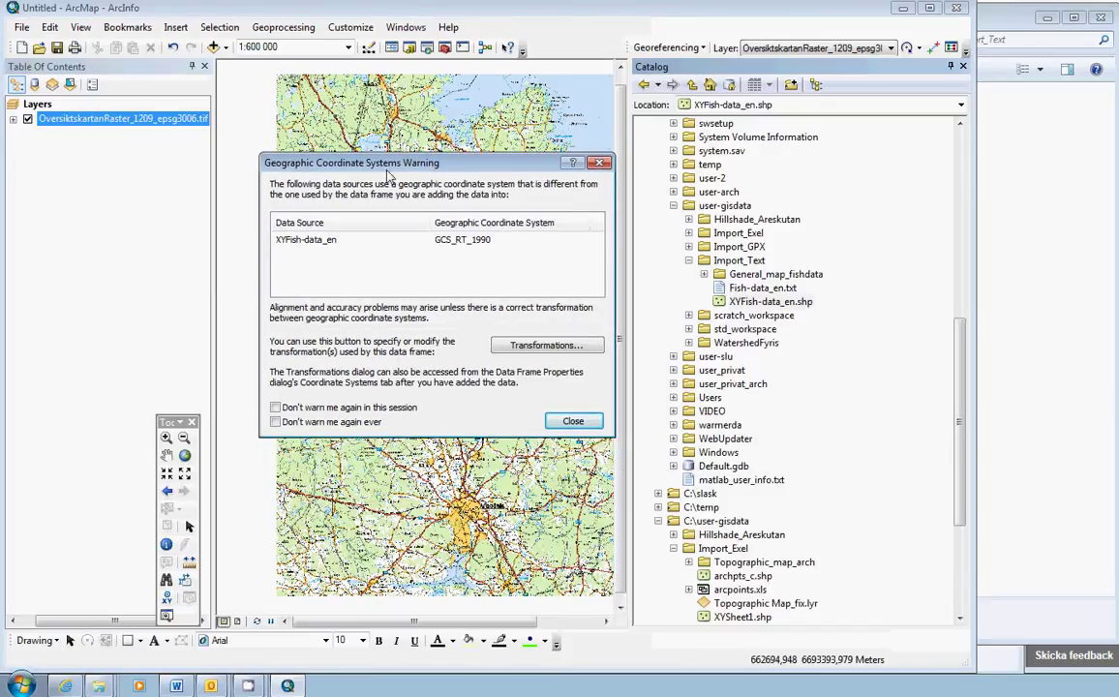
drag(409, 165, 389, 149)
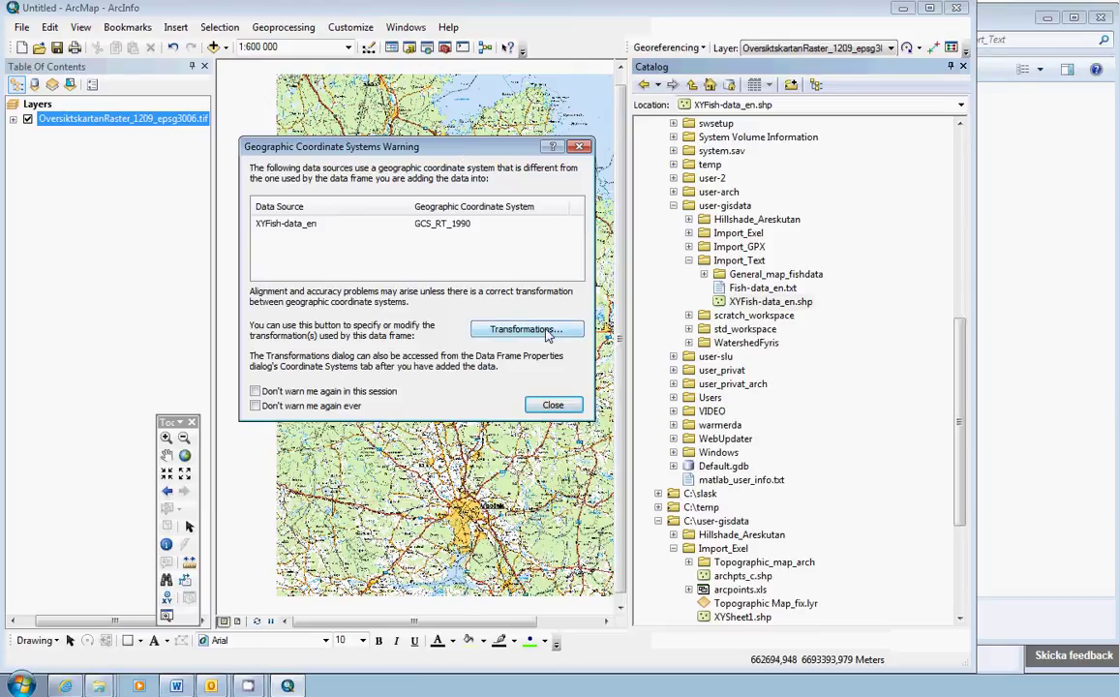
Apply the RT90_To_SWEREF99_1 transformation to XYFish-data_en and close the warning.
click(548, 331)
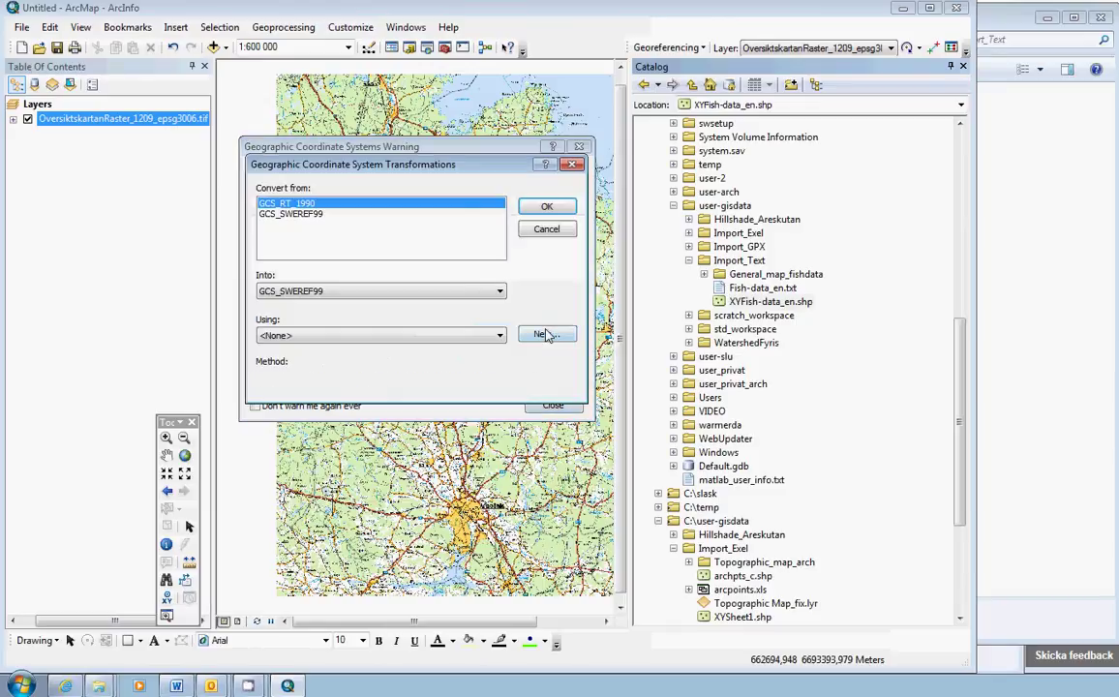
drag(447, 164, 478, 118)
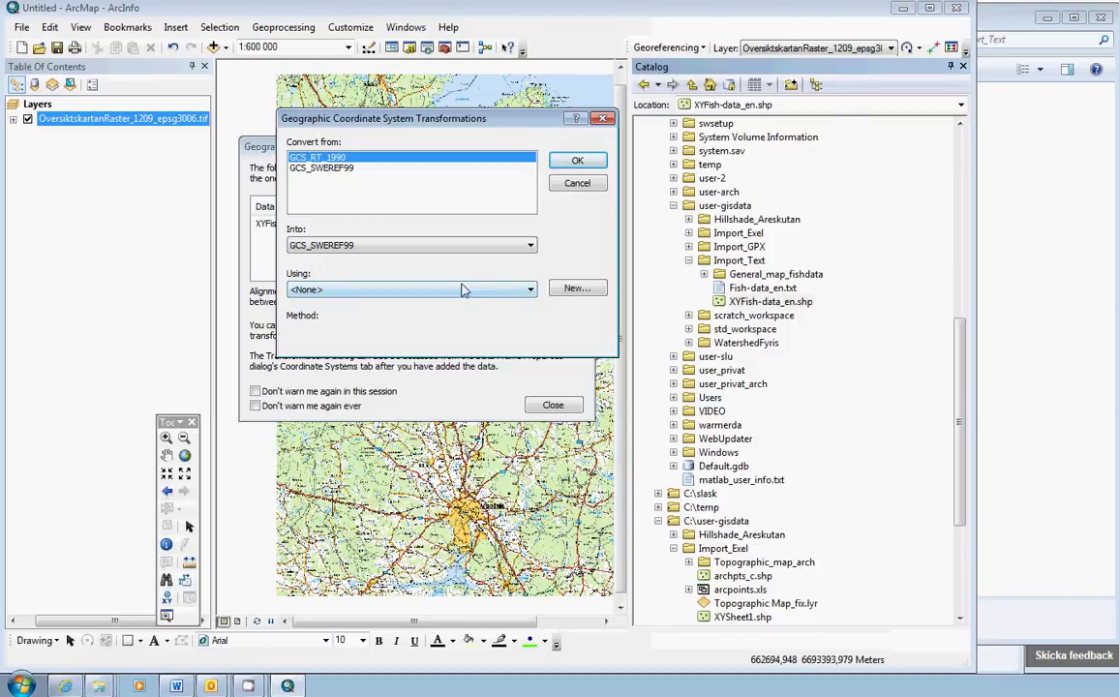
click(531, 290)
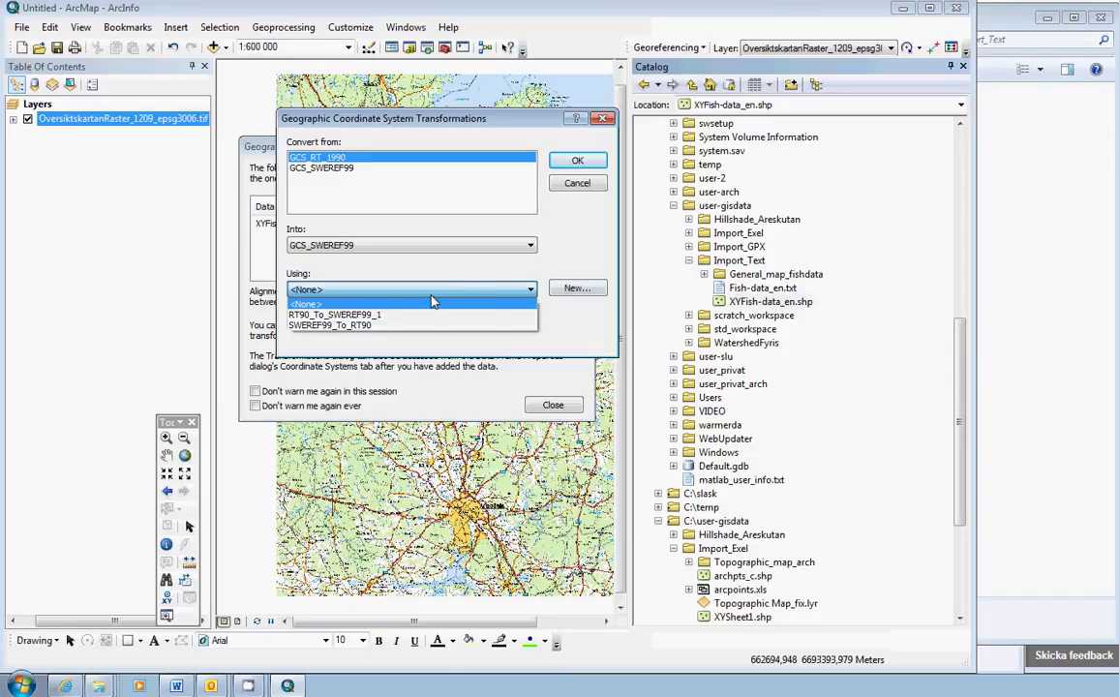
click(312, 317)
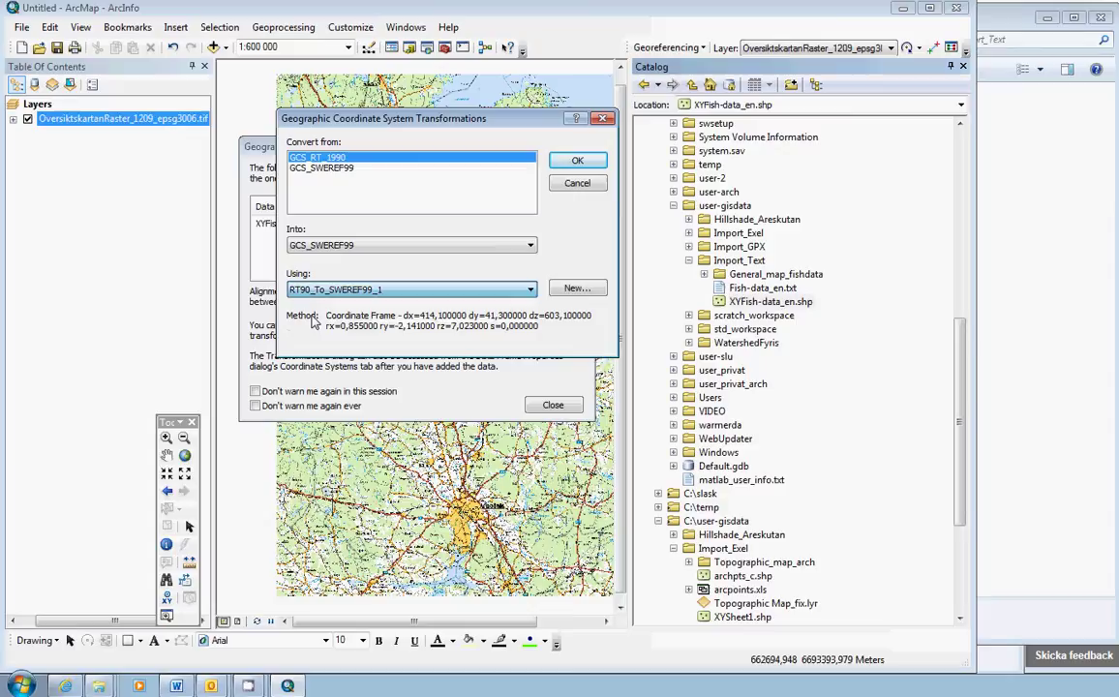
click(578, 160)
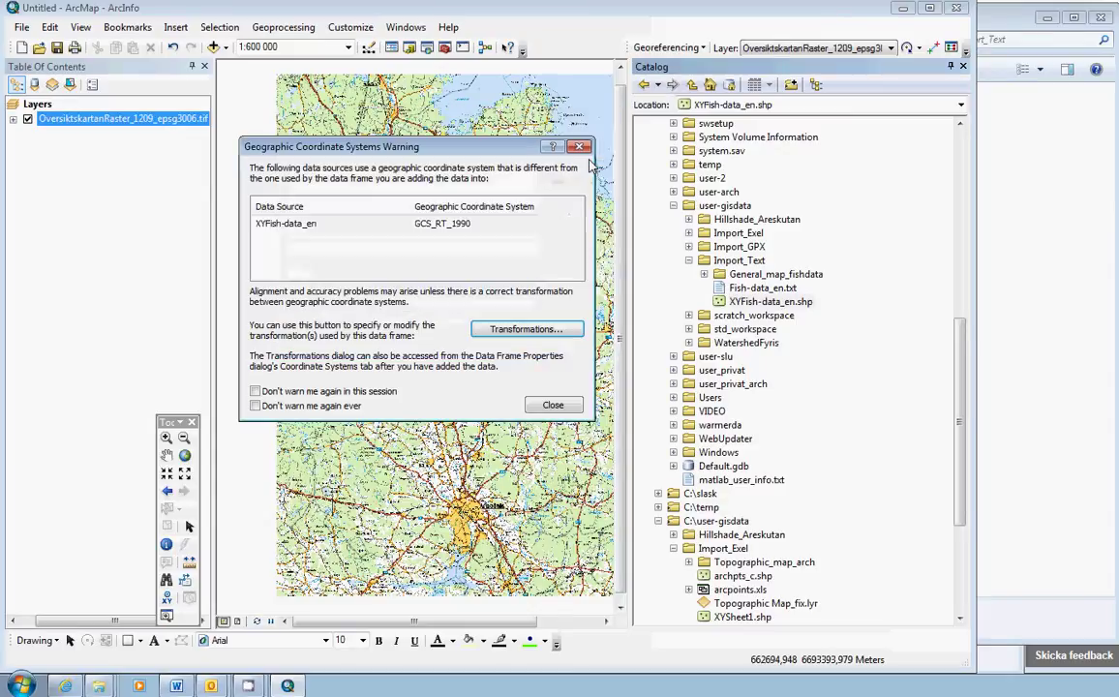
click(553, 404)
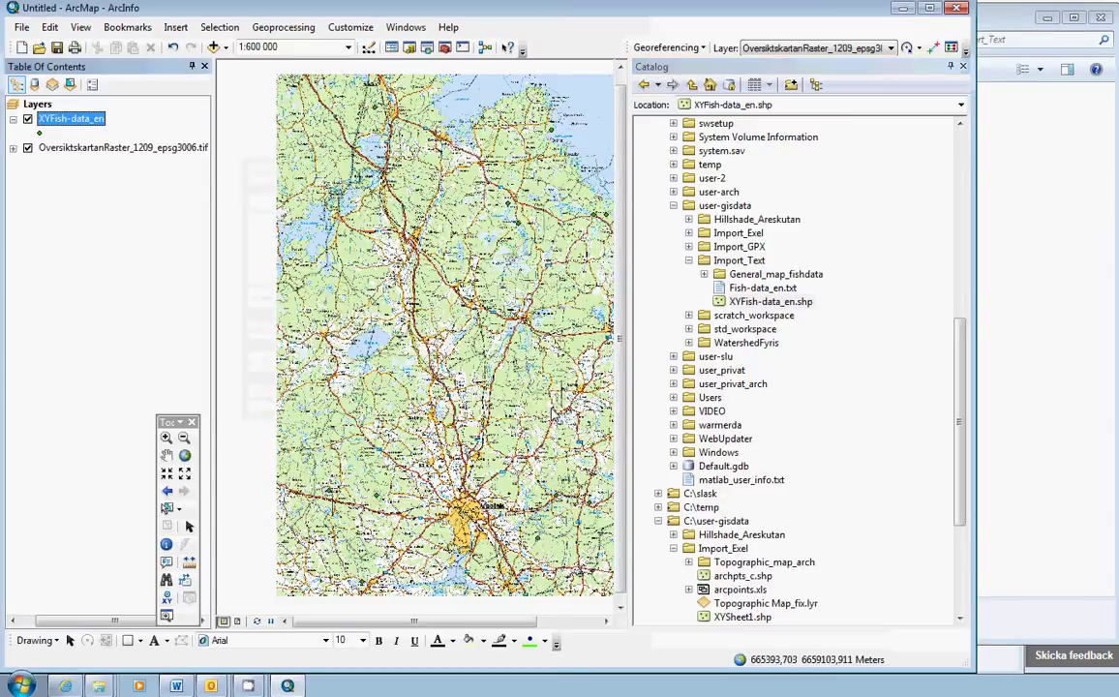
Make the XYFish-data_en points larger red markers and widen the ArcMap window.
click(40, 132)
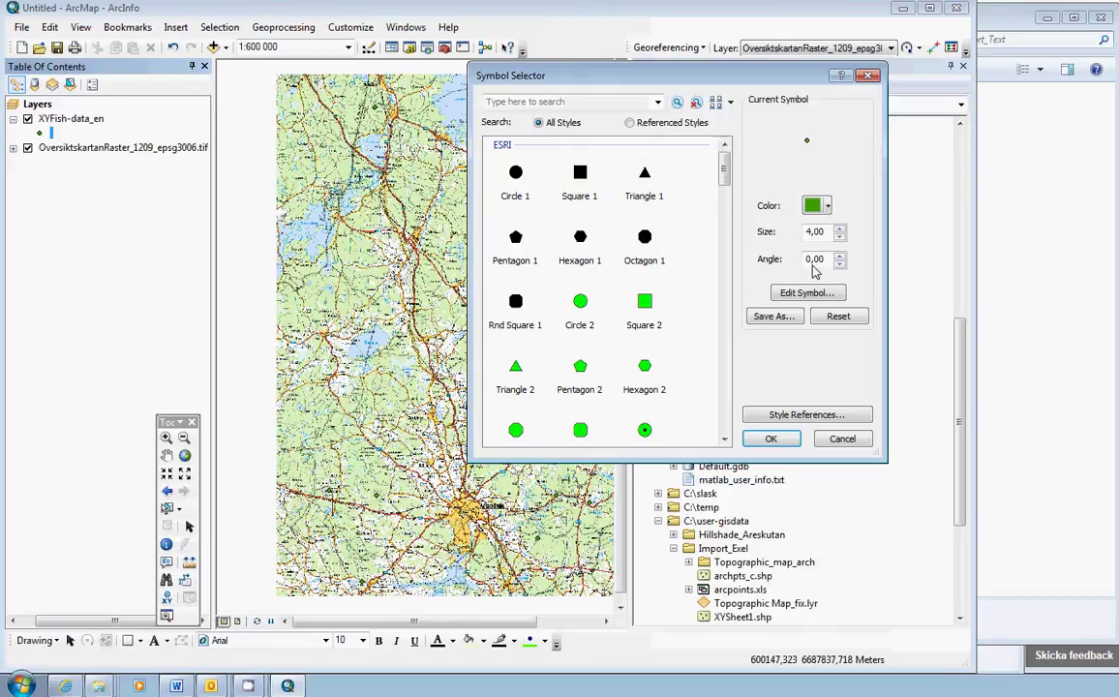
click(813, 206)
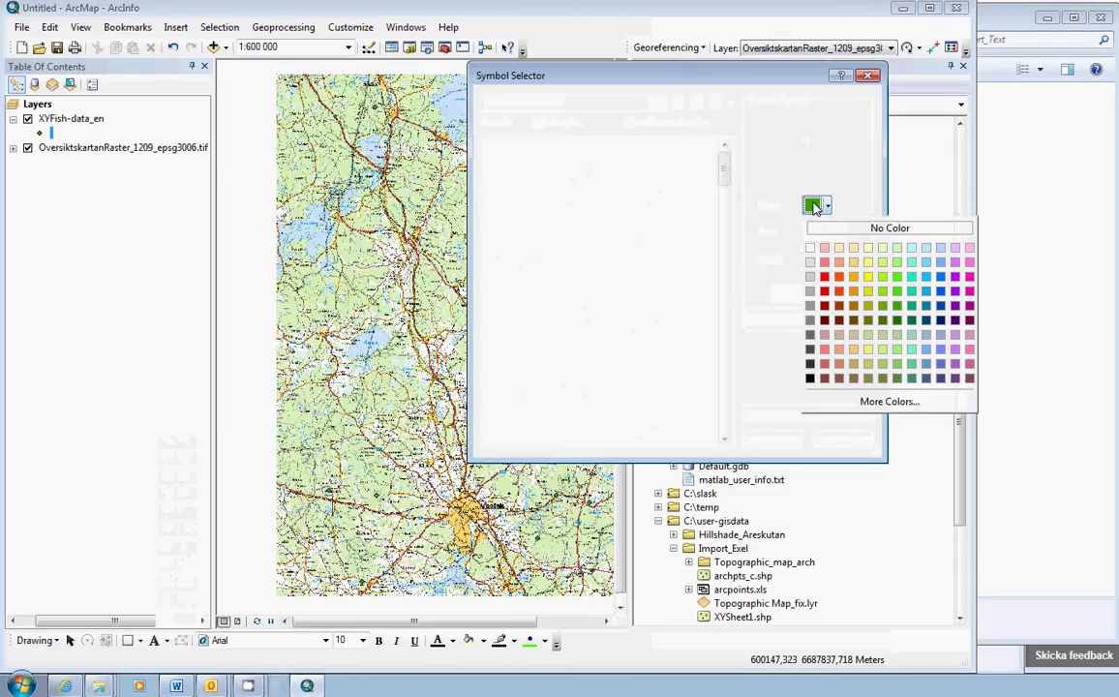
click(830, 260)
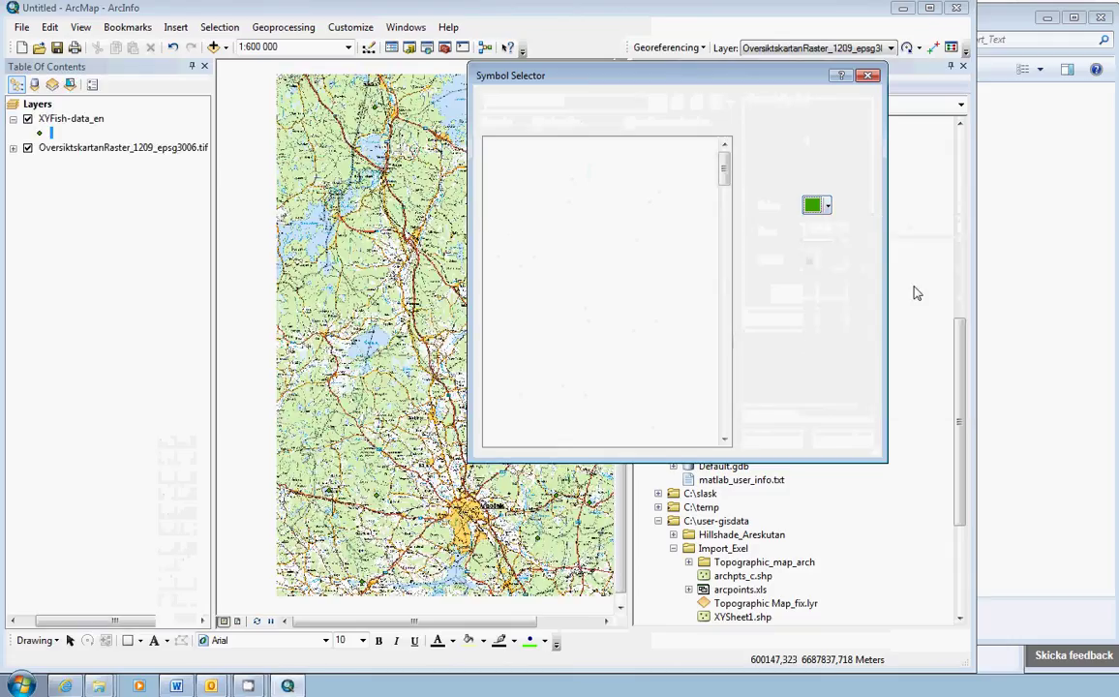
click(819, 215)
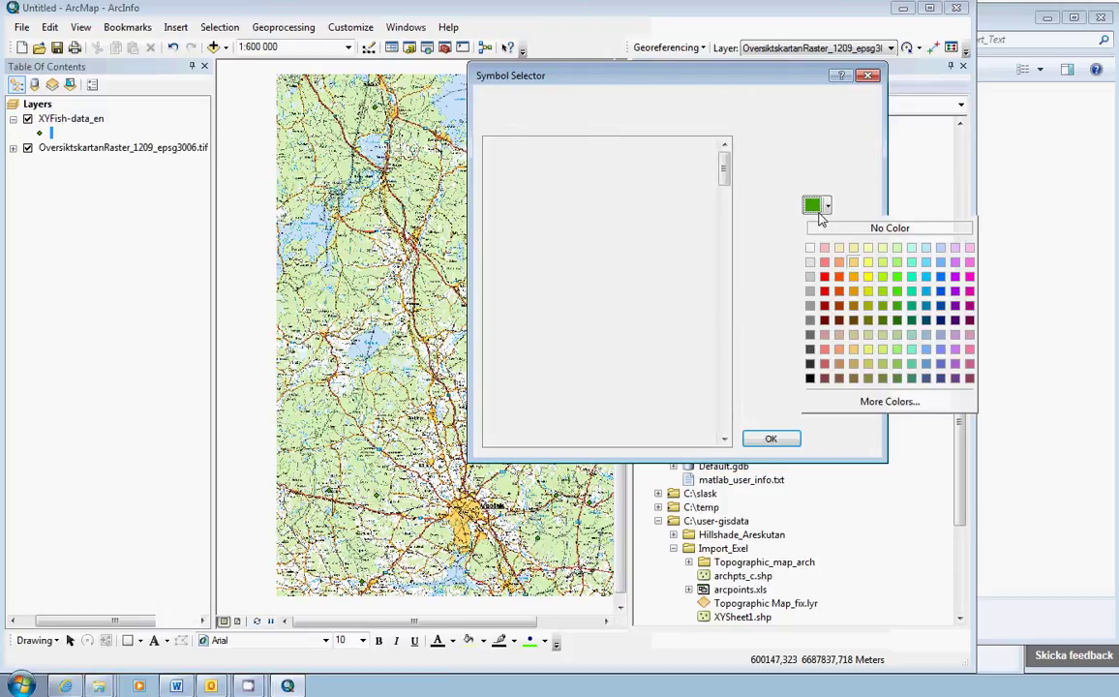
click(825, 283)
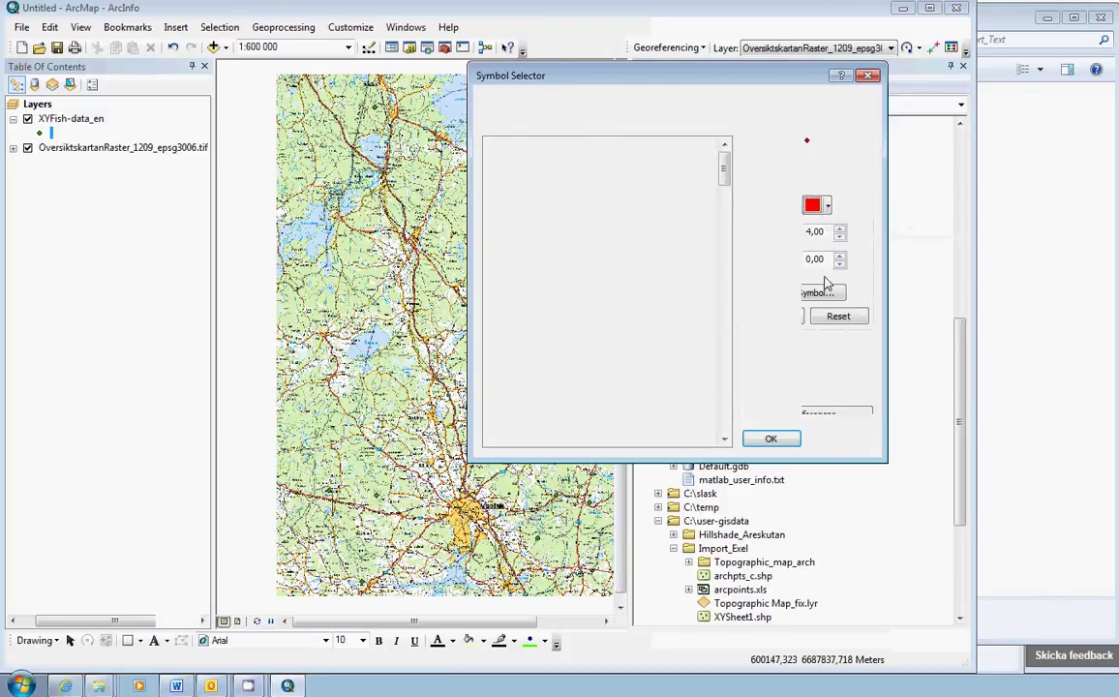
click(840, 229)
click(840, 228)
click(840, 229)
click(840, 229)
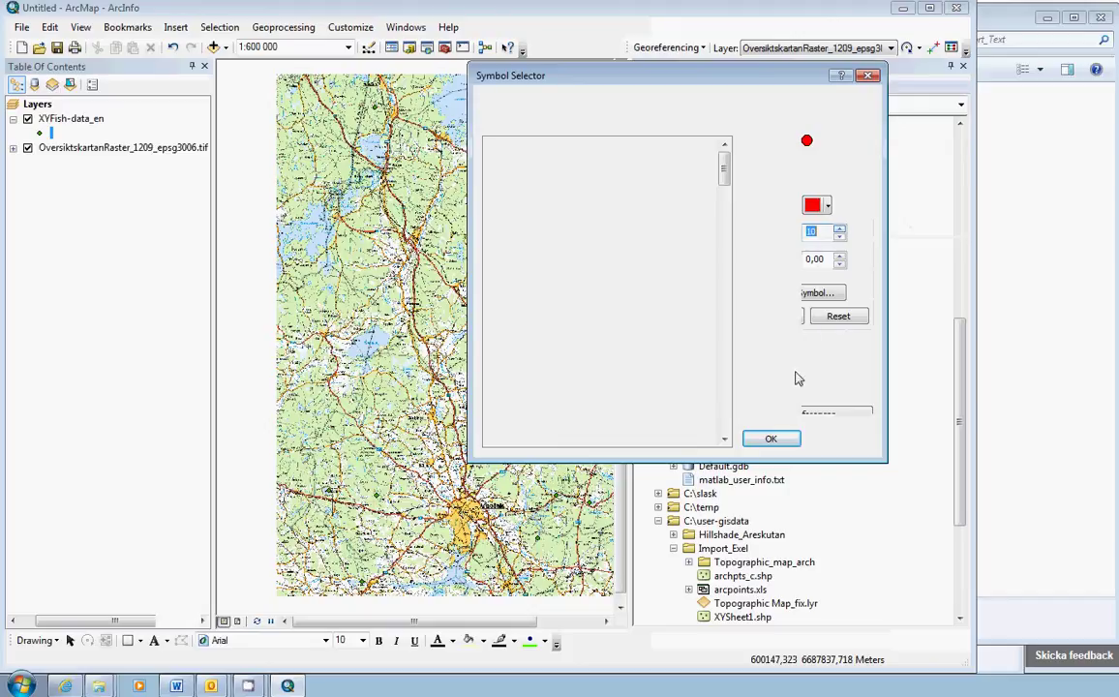
click(788, 442)
drag(634, 359, 624, 242)
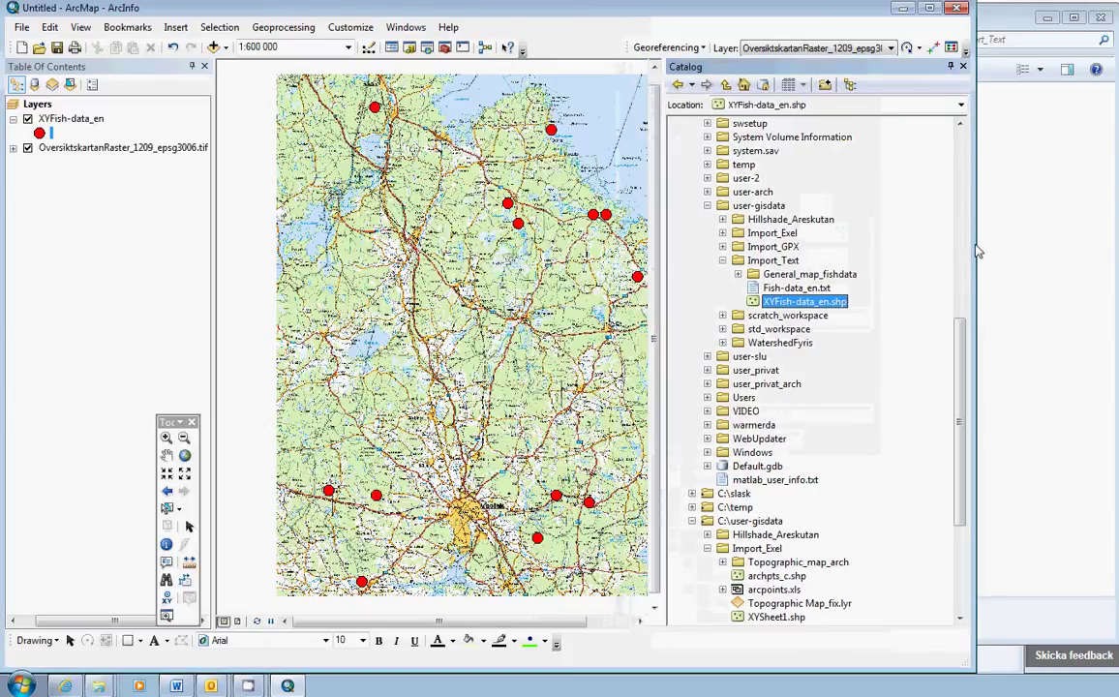
drag(966, 249, 1108, 242)
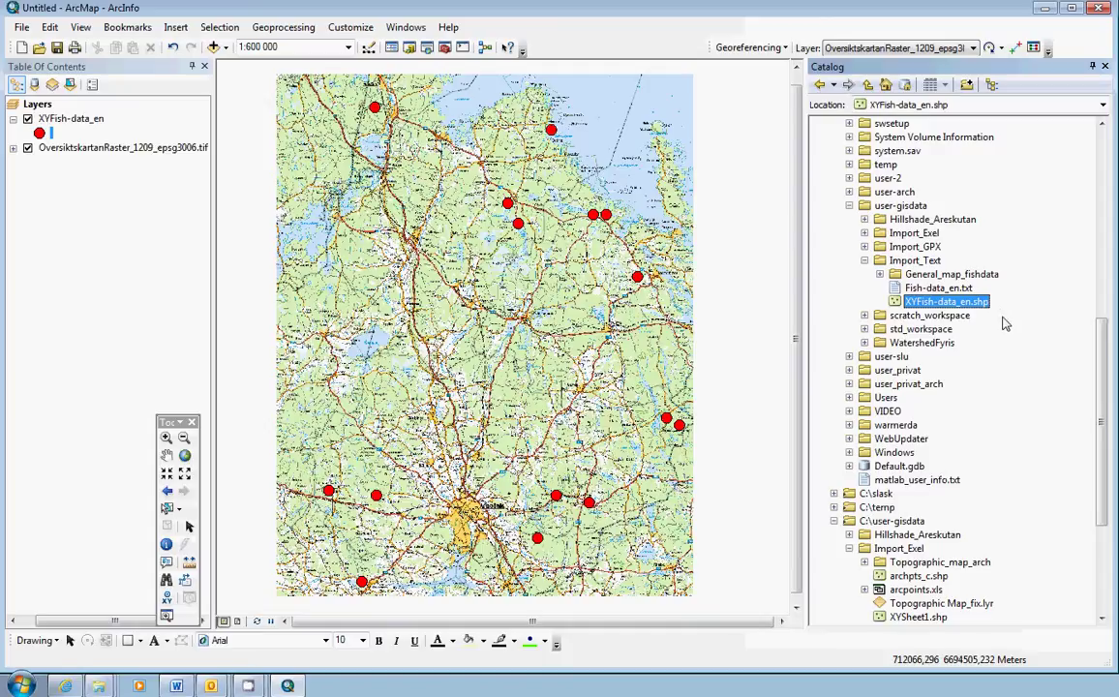
Start exporting all XYFish-data_en features using the data frame's coordinate system.
click(68, 119)
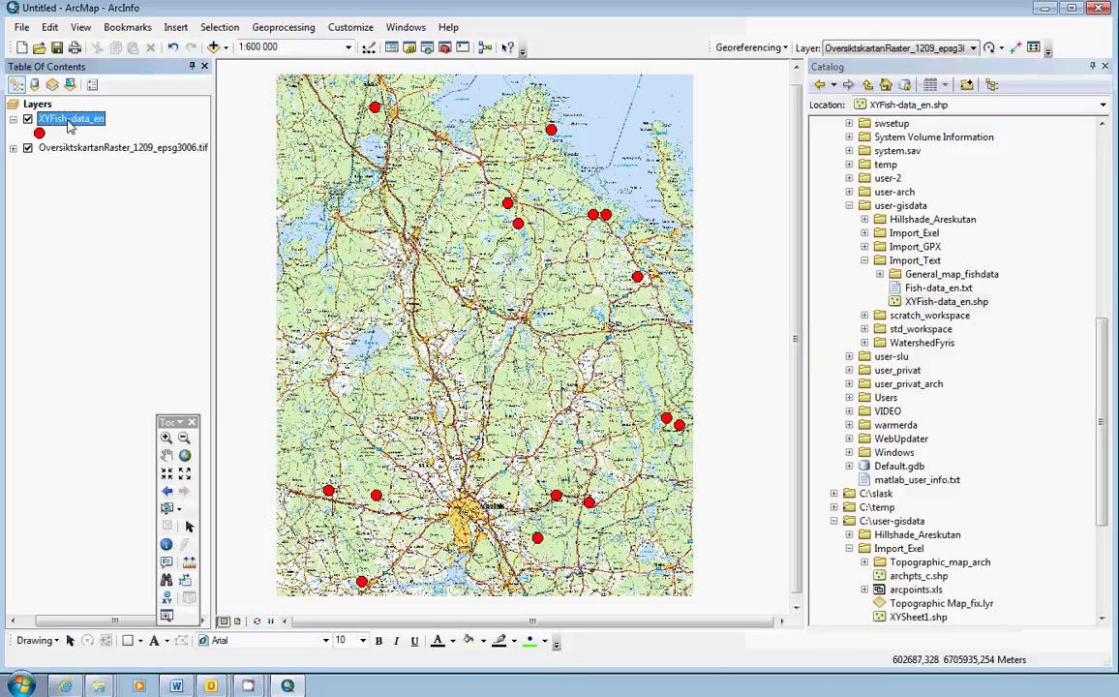
right_click(70, 126)
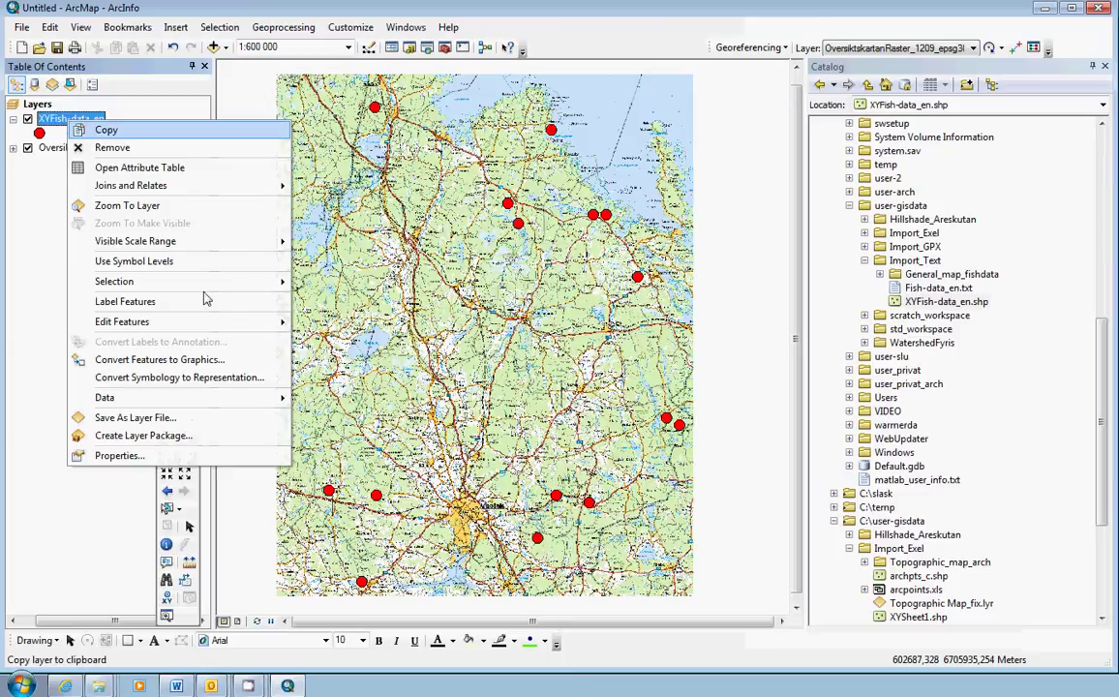
mouse_move(198, 397)
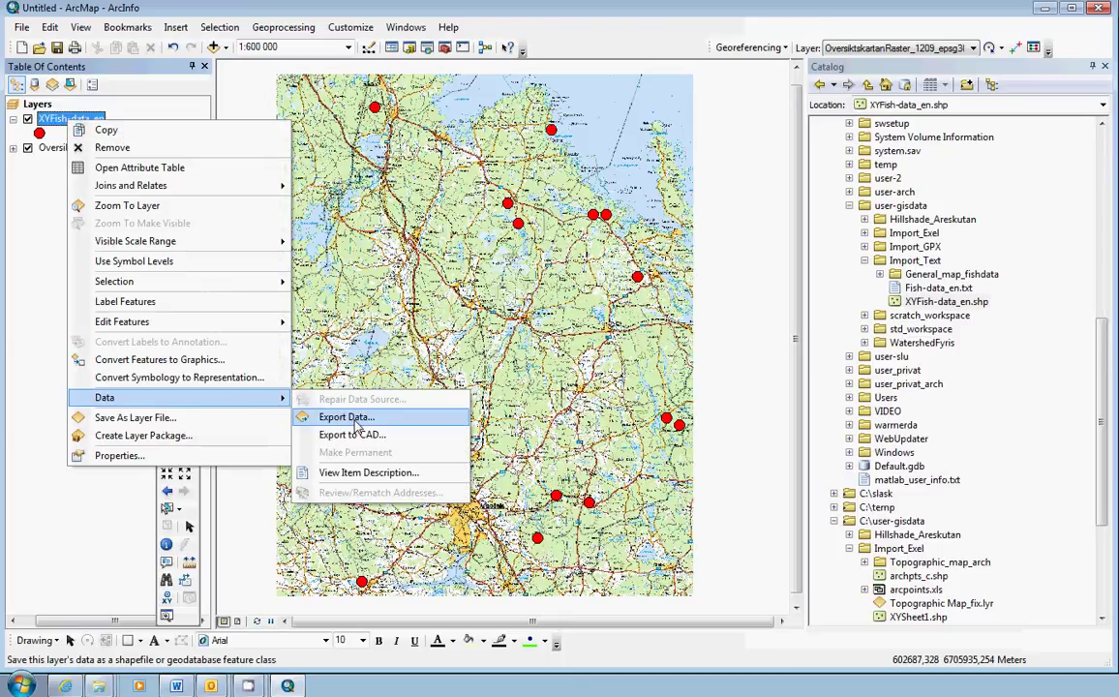
click(339, 416)
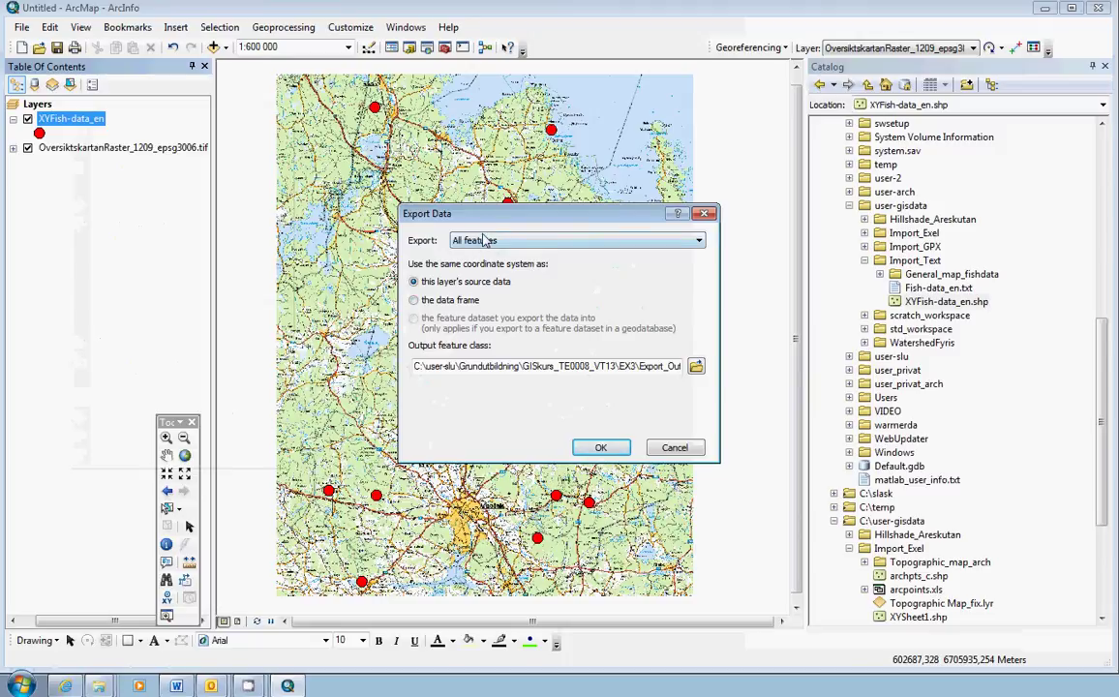
drag(501, 216, 486, 174)
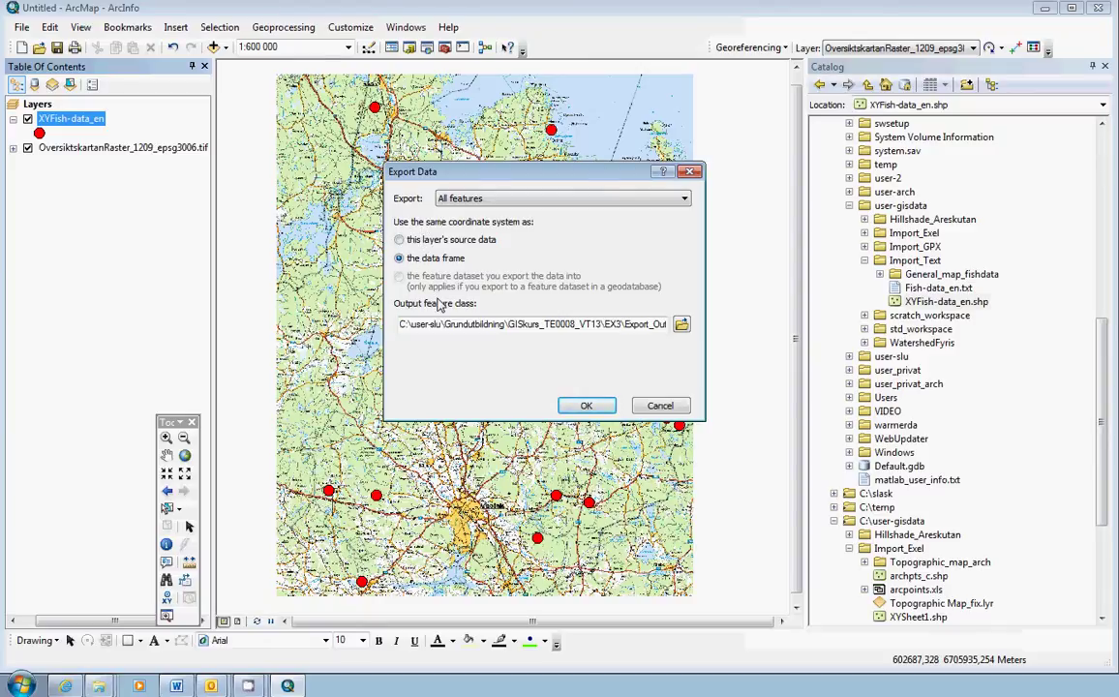
Name the export output pts_c as a Shapefile in C:\user-gisdata\Import_Text.
click(681, 325)
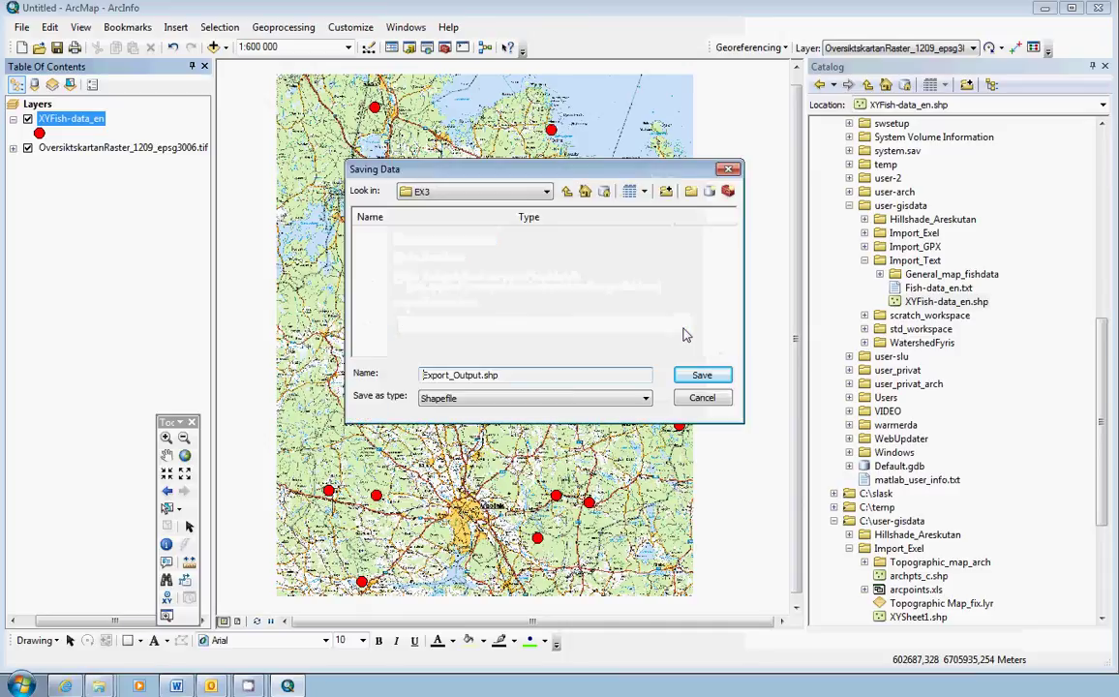
click(547, 191)
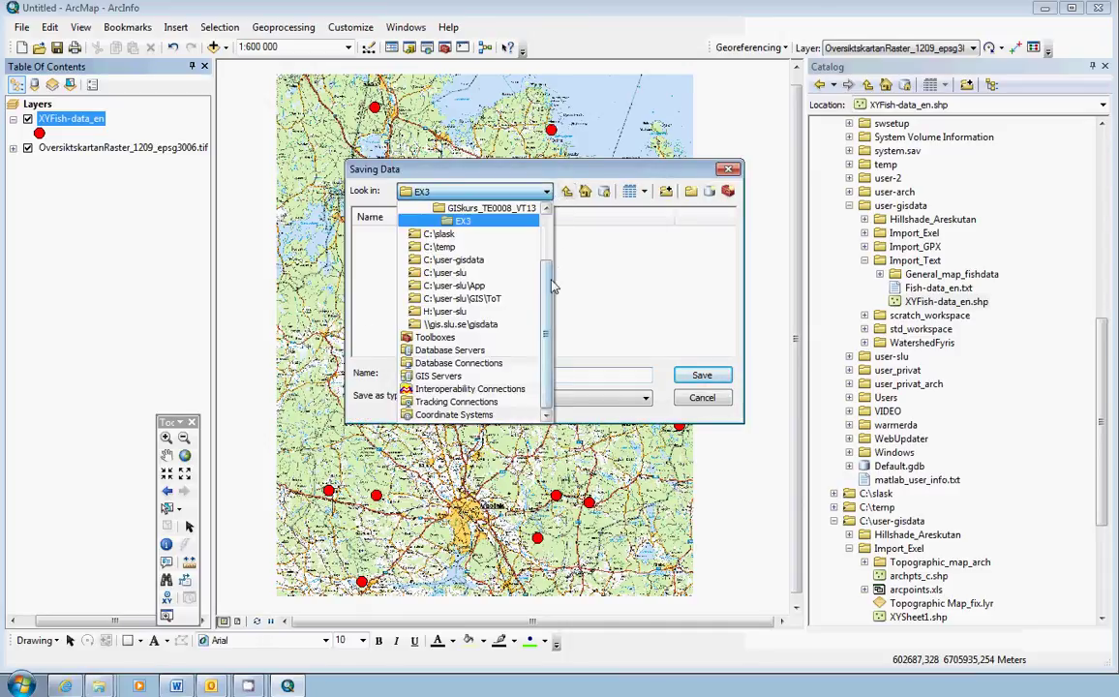
scroll(551, 252, up, 1)
drag(550, 259, 554, 250)
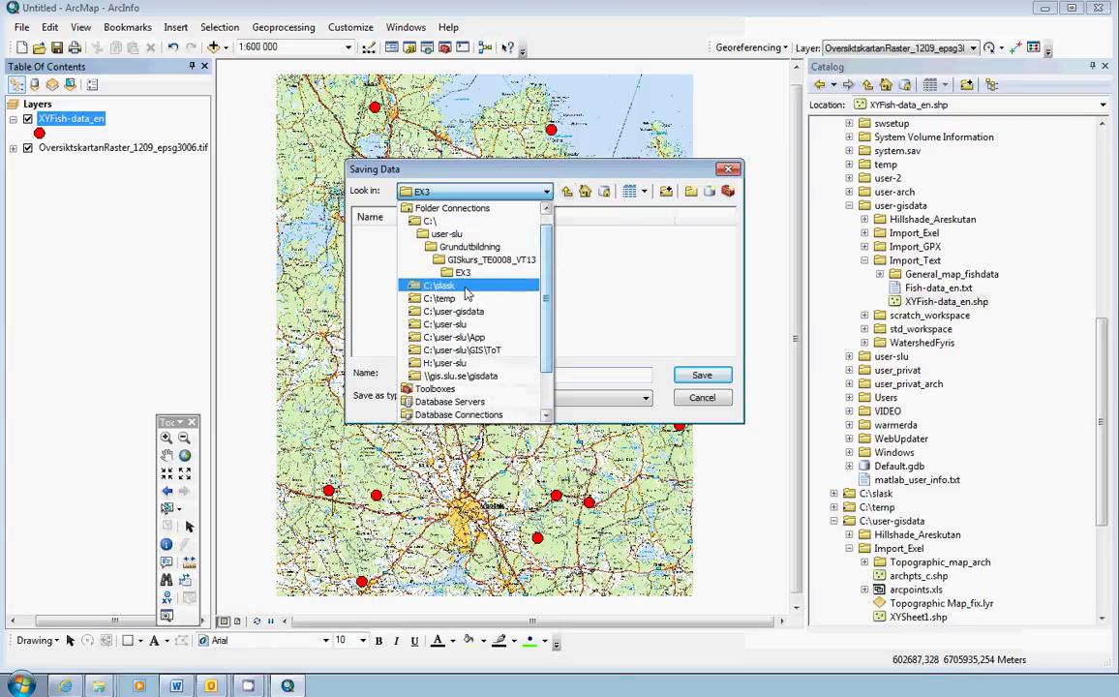
click(433, 310)
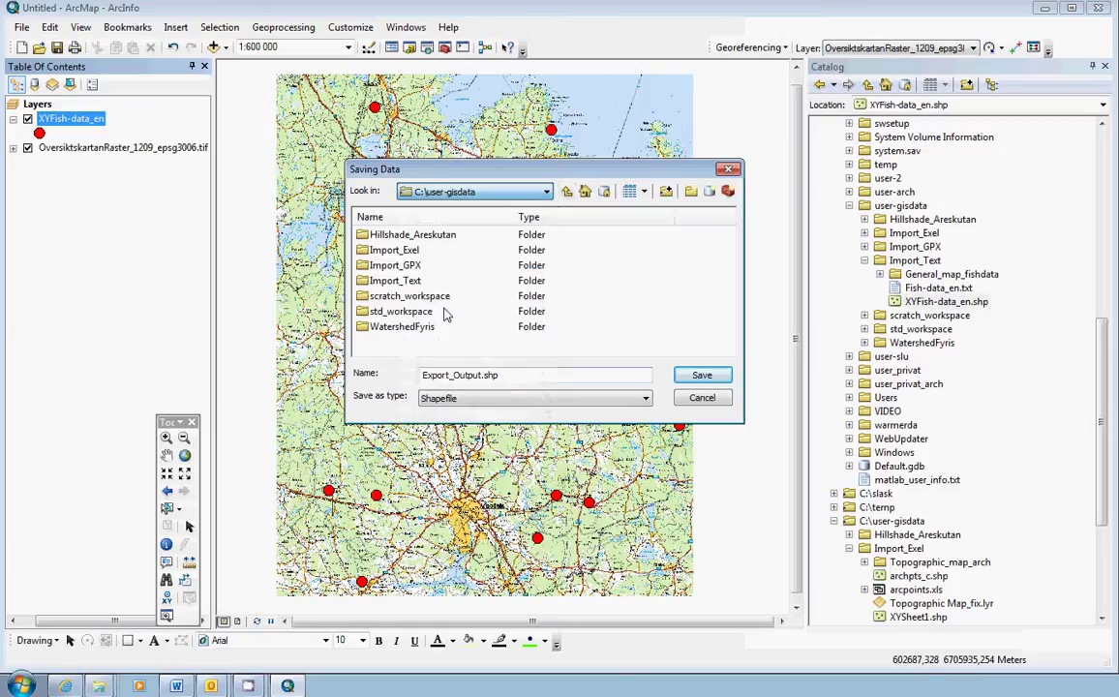
double_click(396, 280)
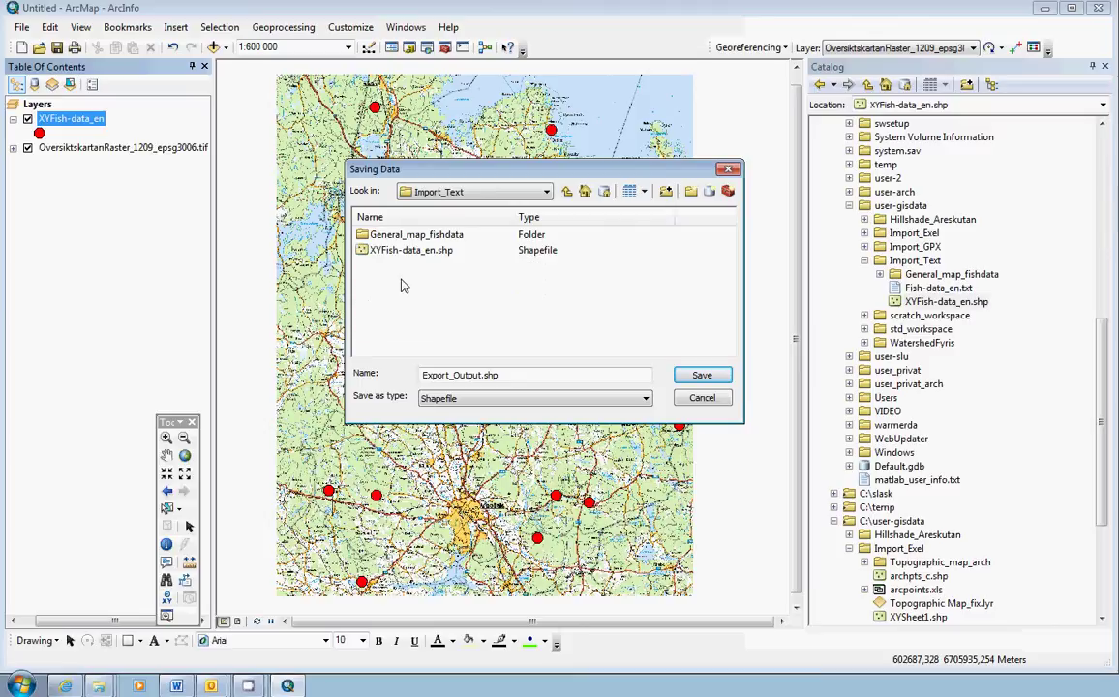
double_click(480, 375)
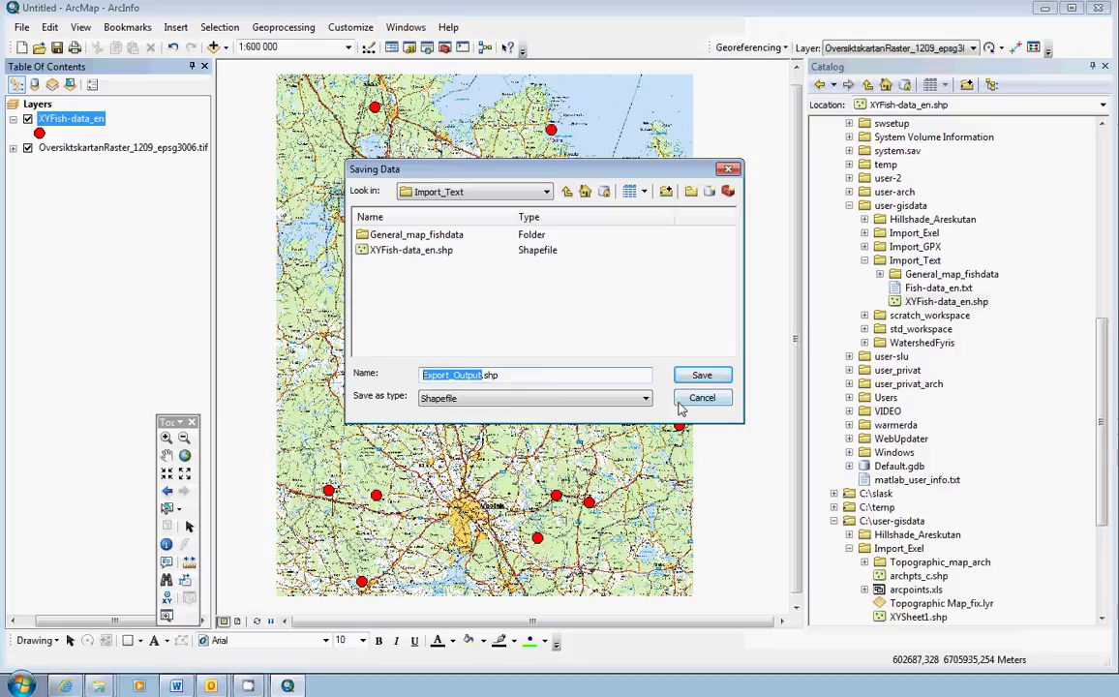
text(pts)
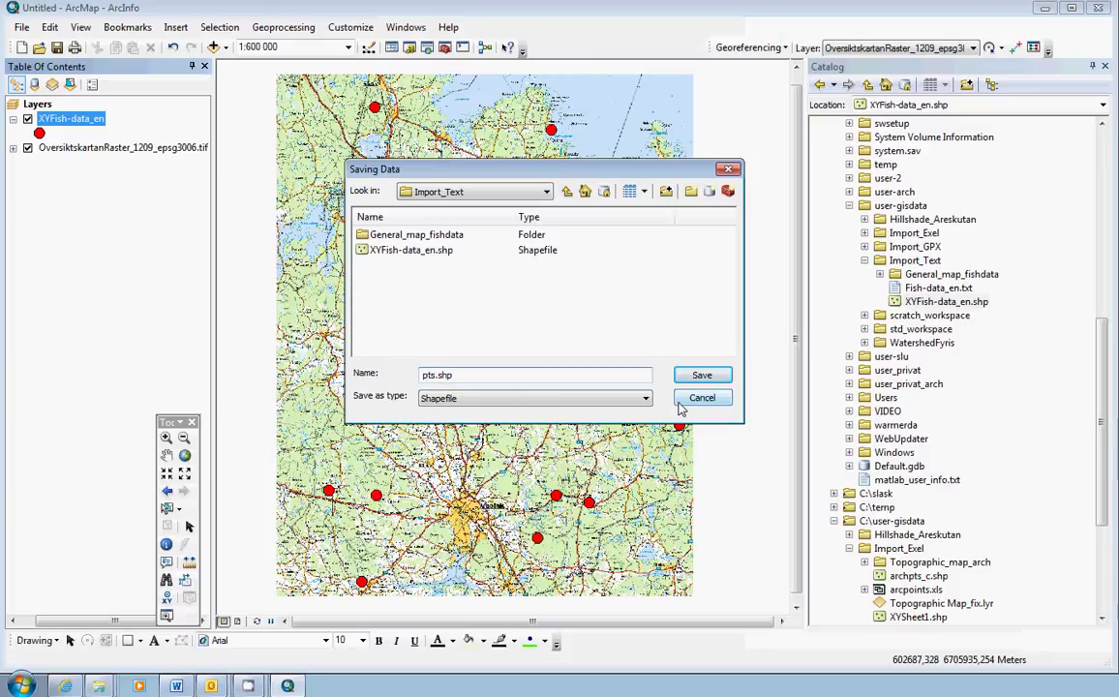
text(_c)
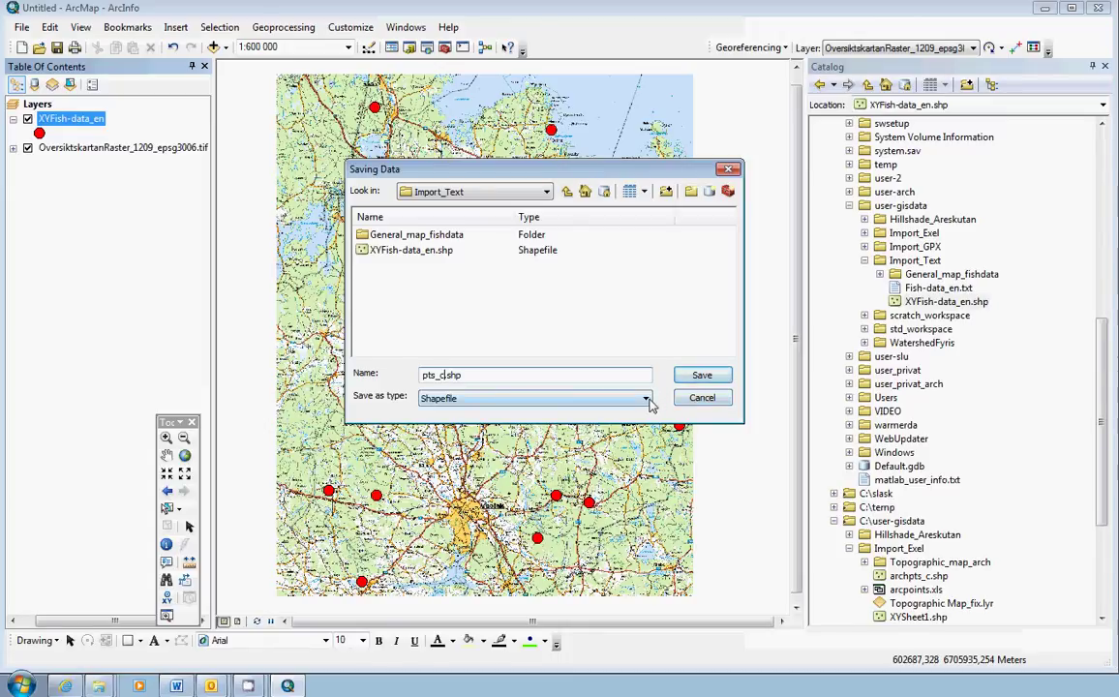
click(556, 398)
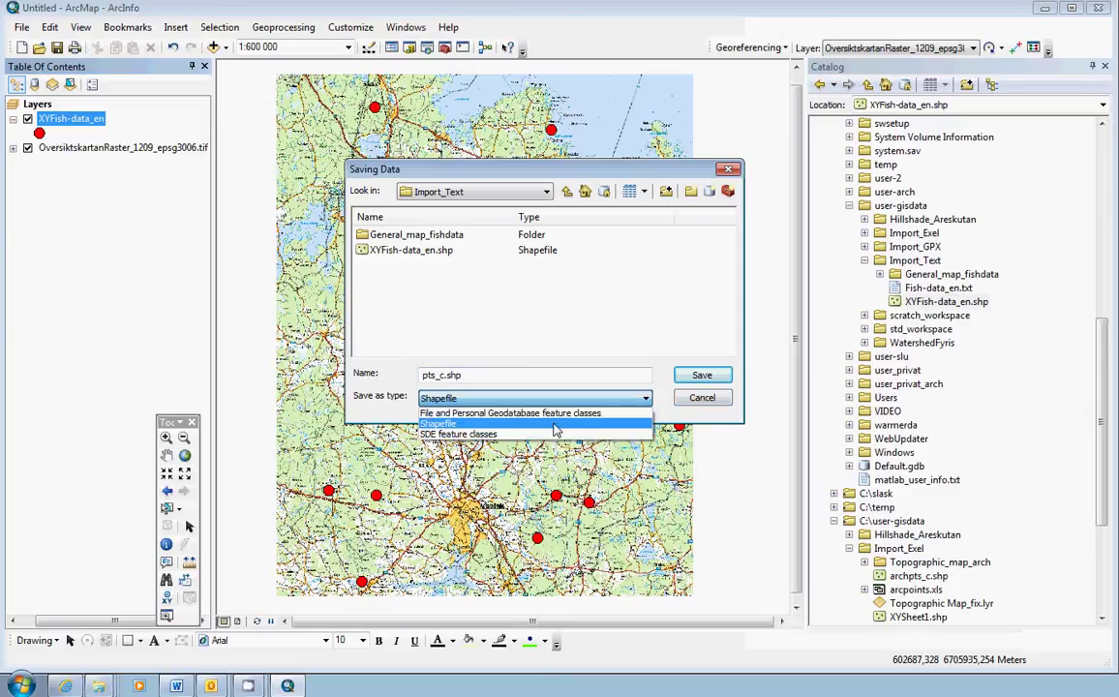
click(442, 397)
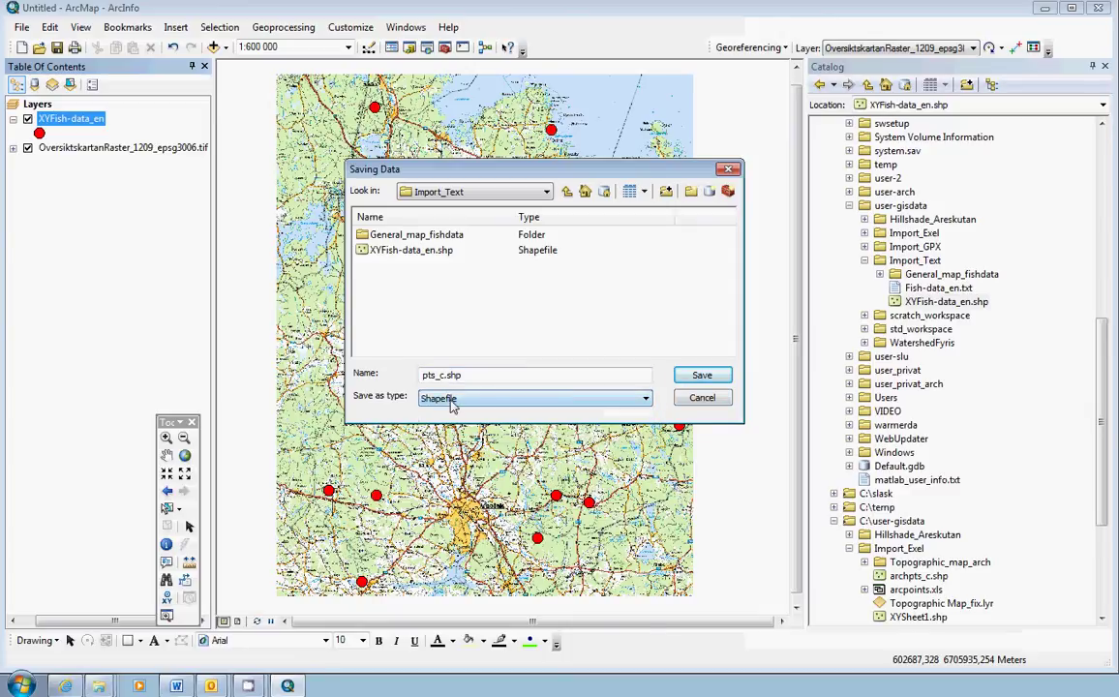
click(698, 375)
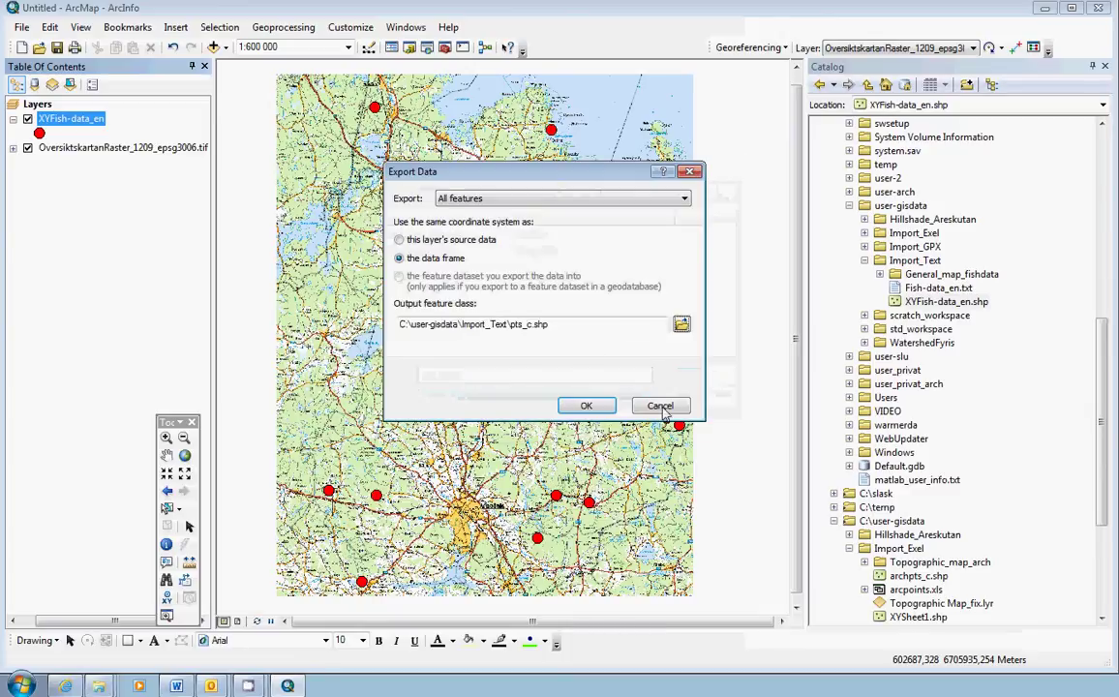
Export pts_c, add it to the map, and remove the XYFish-data_en layer.
click(586, 406)
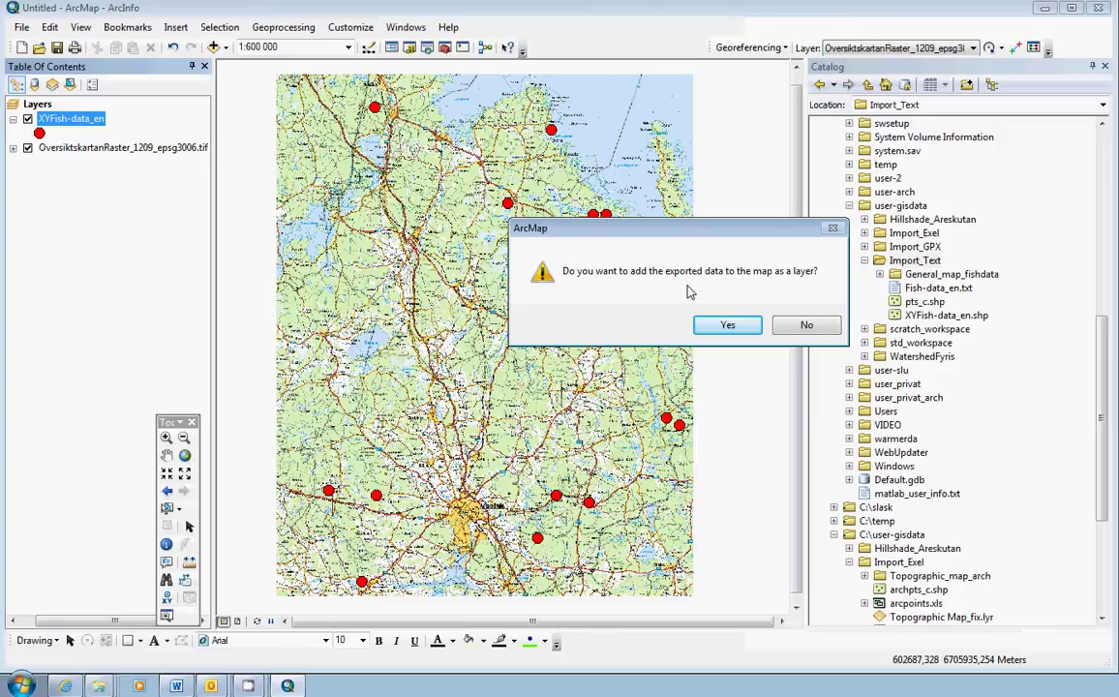
click(728, 326)
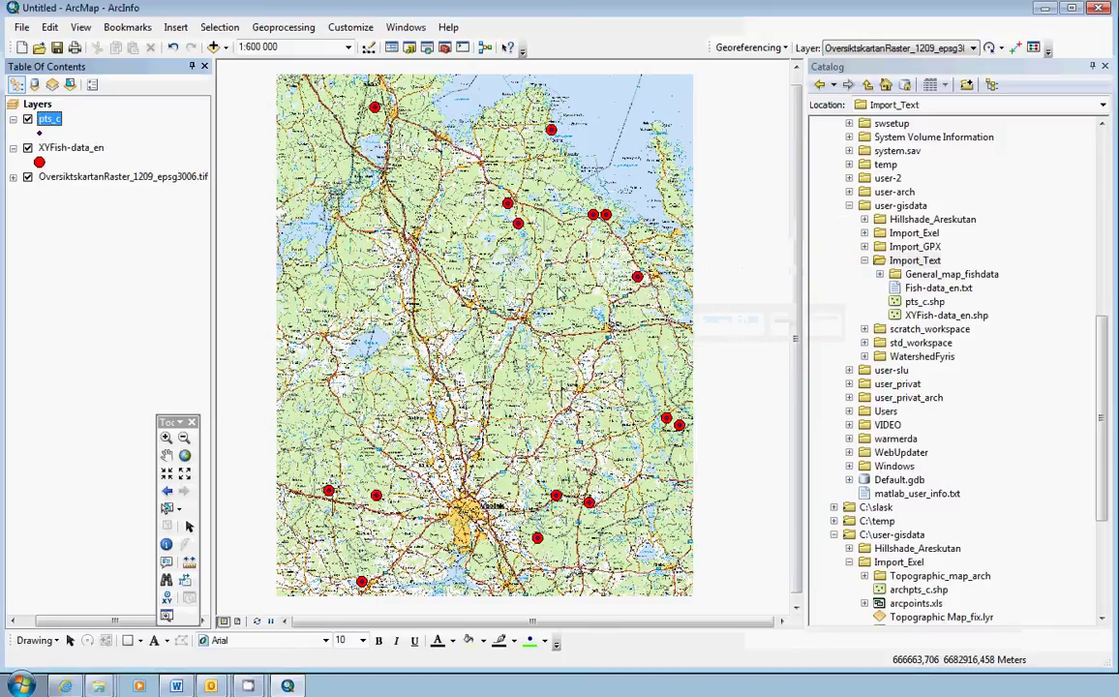
click(14, 148)
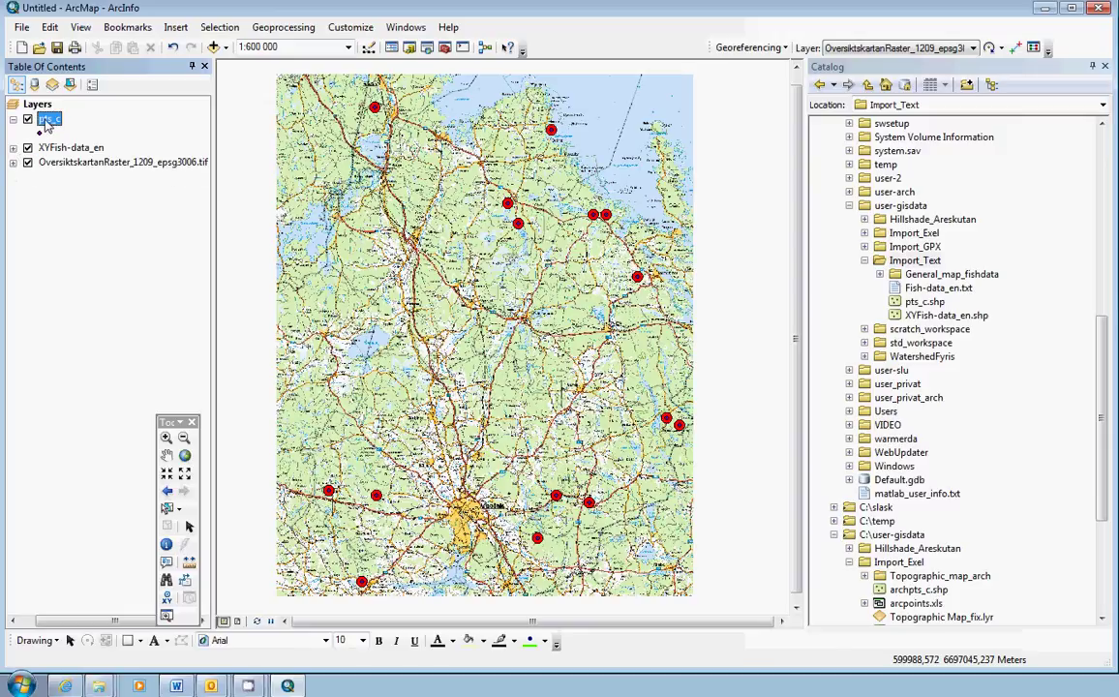
click(13, 148)
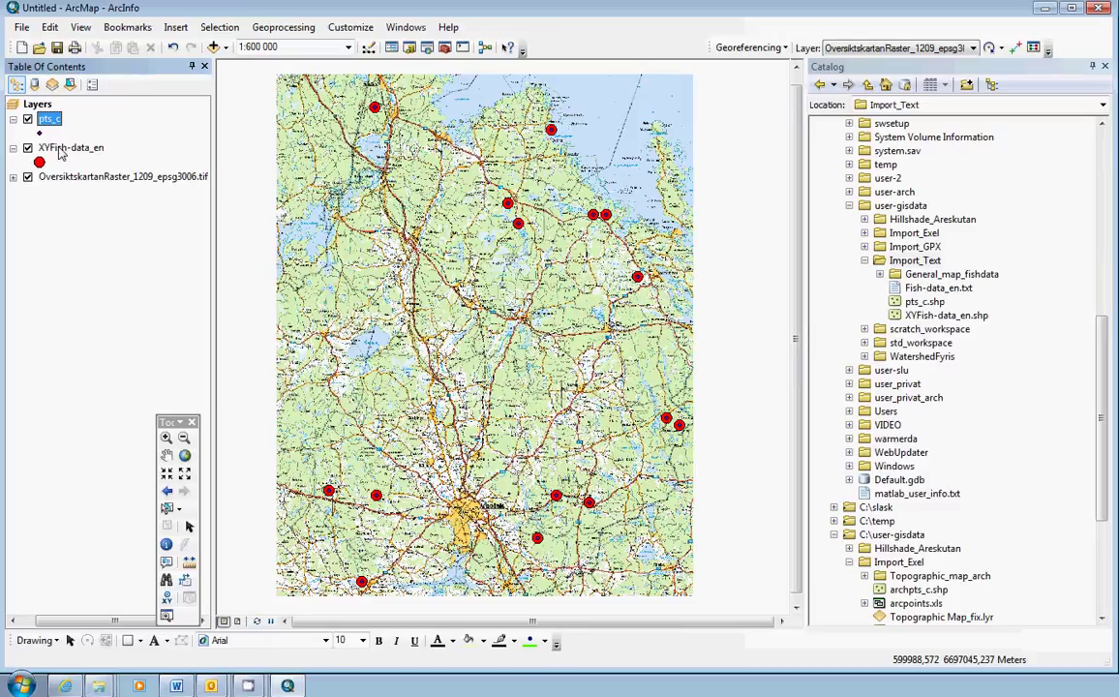
right_click(60, 151)
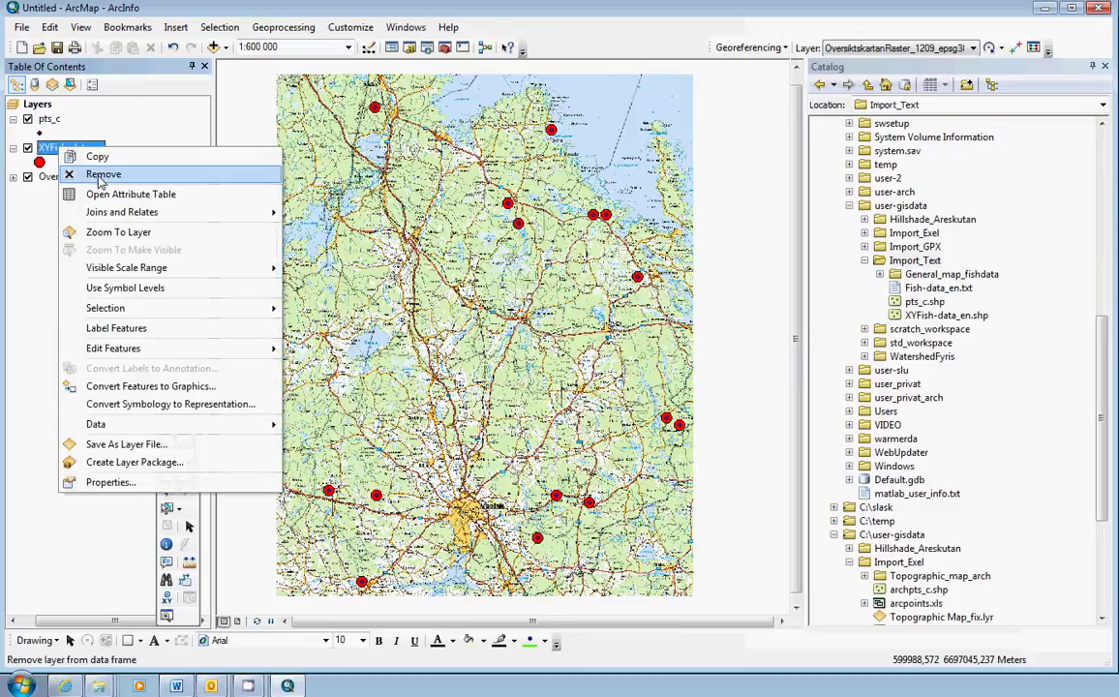
click(103, 176)
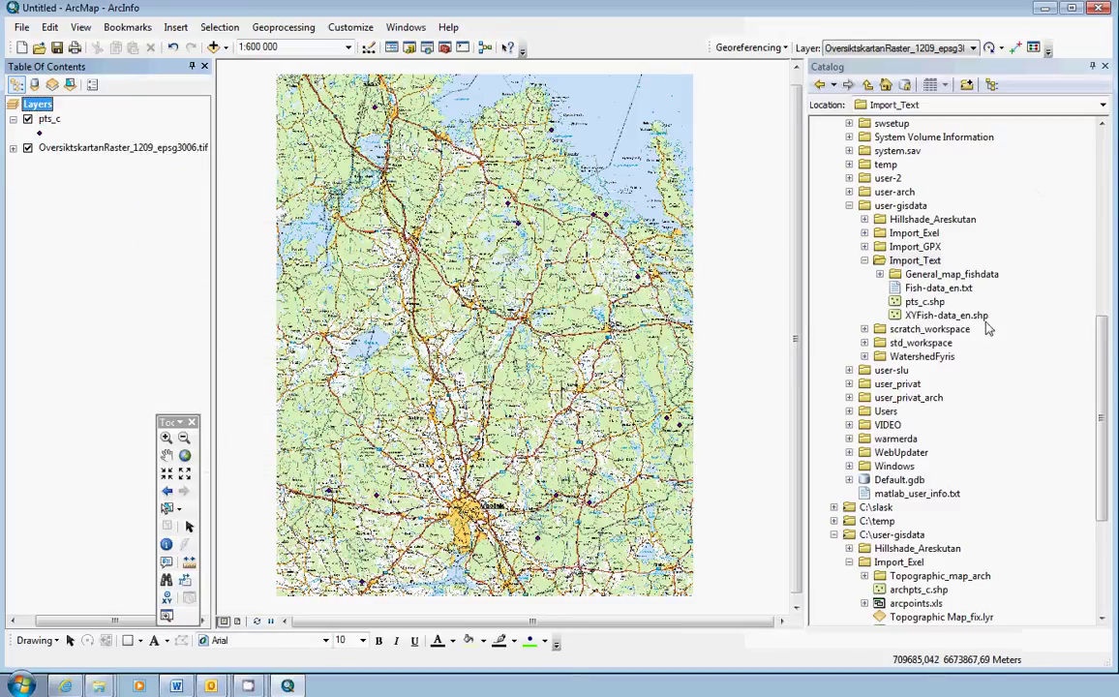
Change the pts_c point symbol to red with size 10.
click(39, 132)
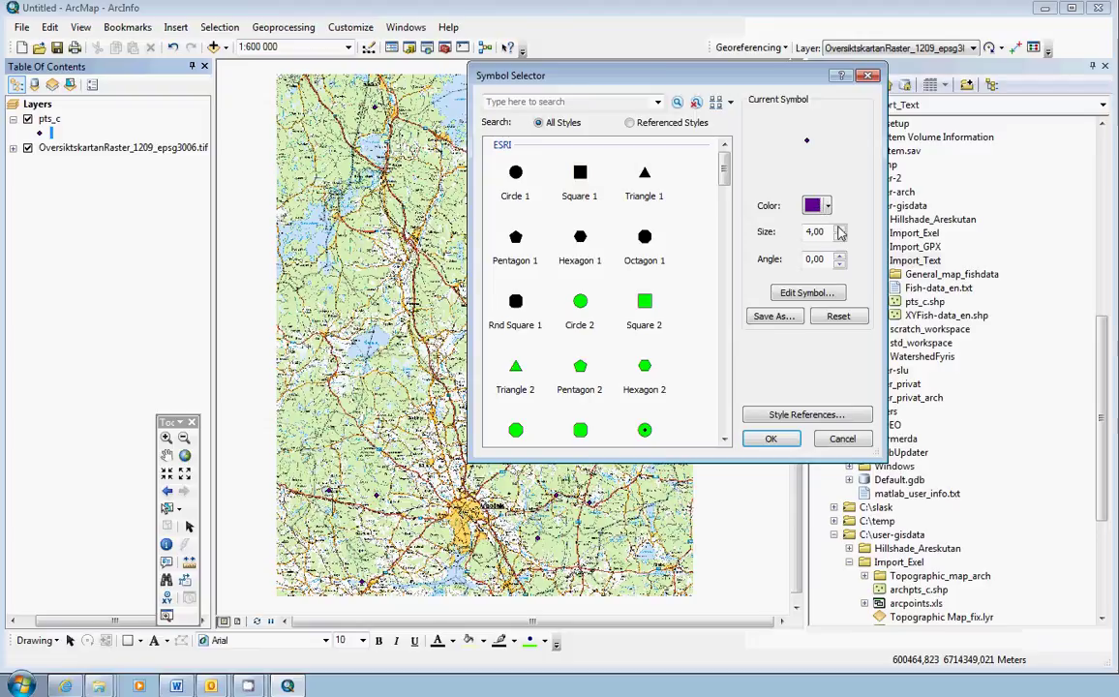
click(828, 205)
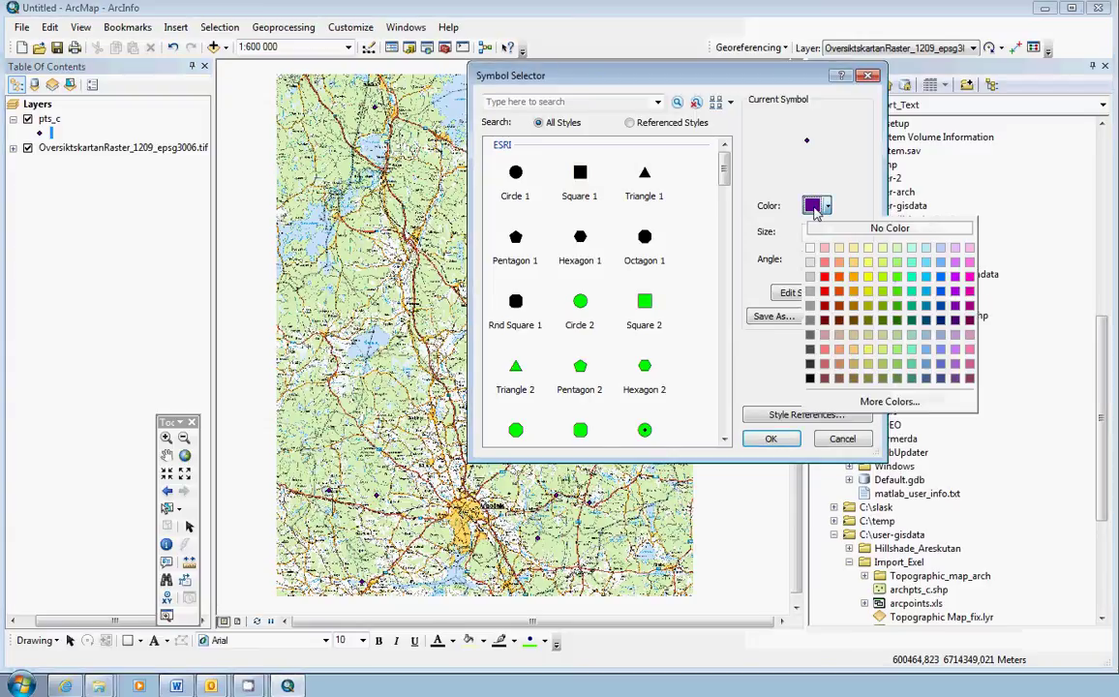
click(825, 279)
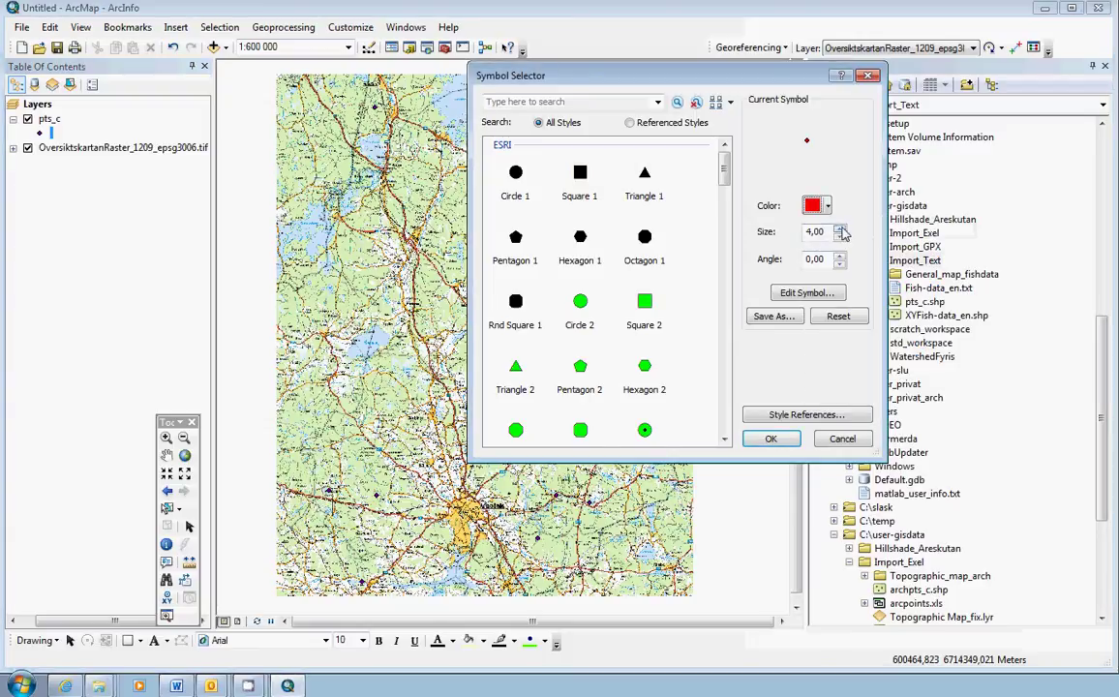
click(842, 229)
click(841, 229)
click(841, 229)
click(841, 229)
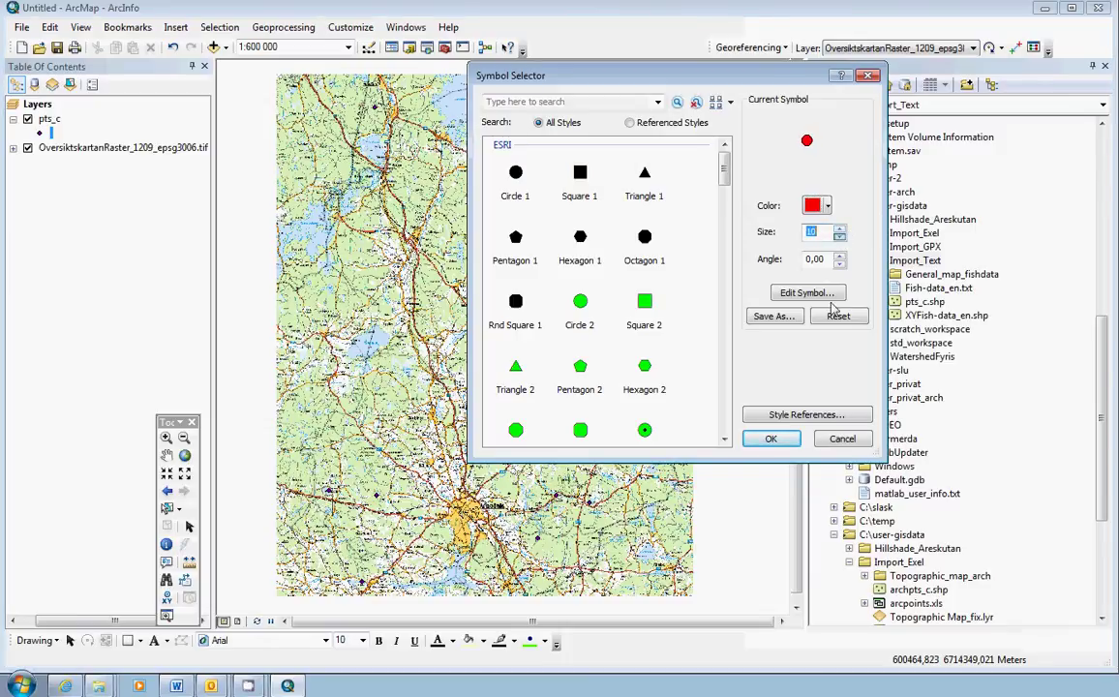
click(770, 438)
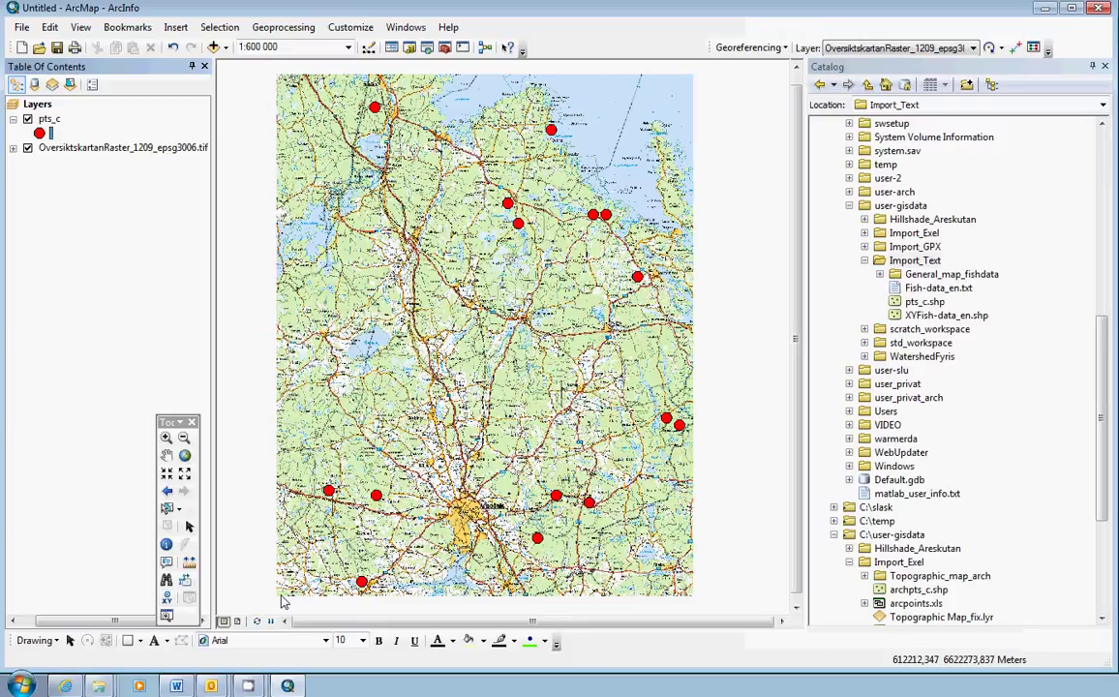
Switch to layout view and zoom the map frame in around the red points.
click(238, 622)
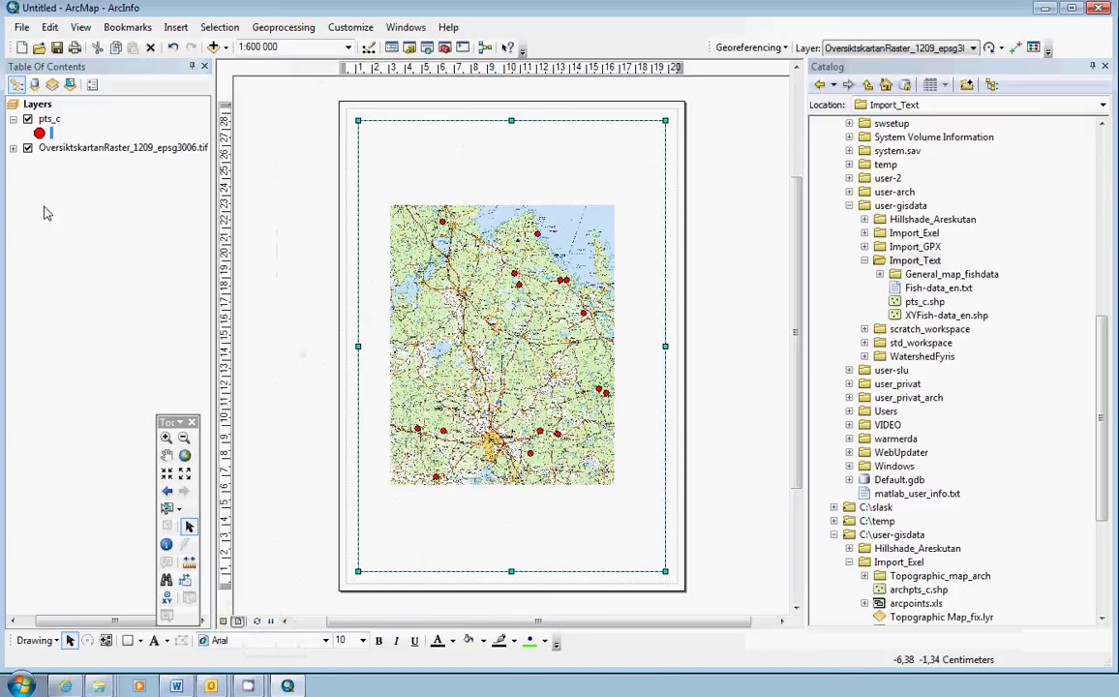
click(165, 437)
drag(384, 199, 629, 492)
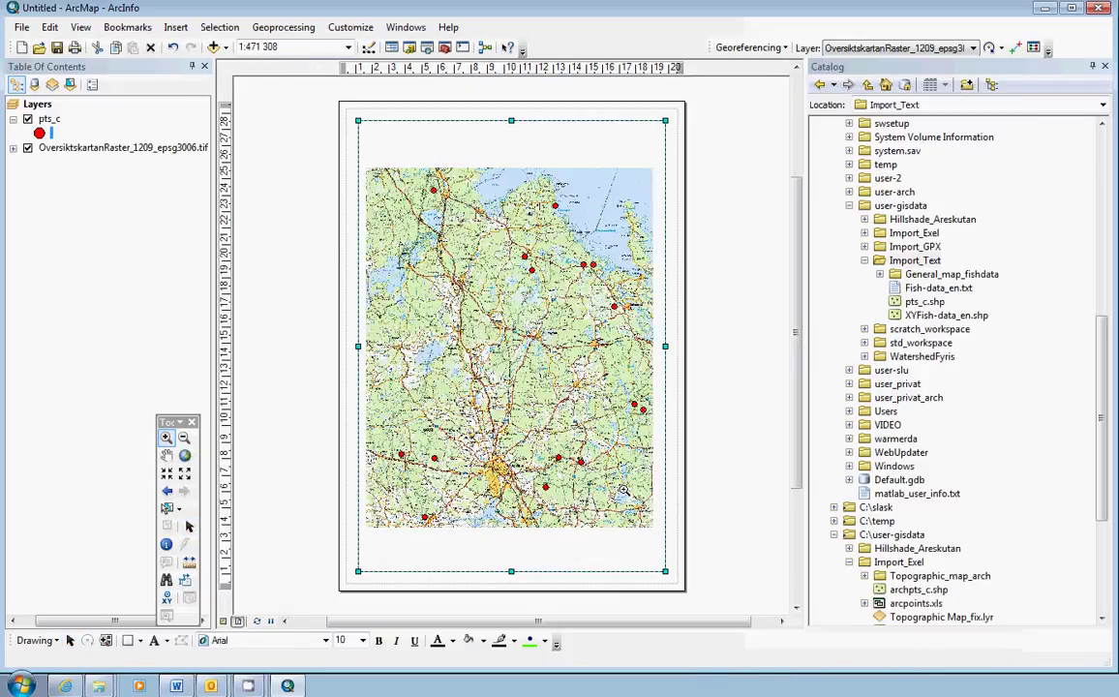